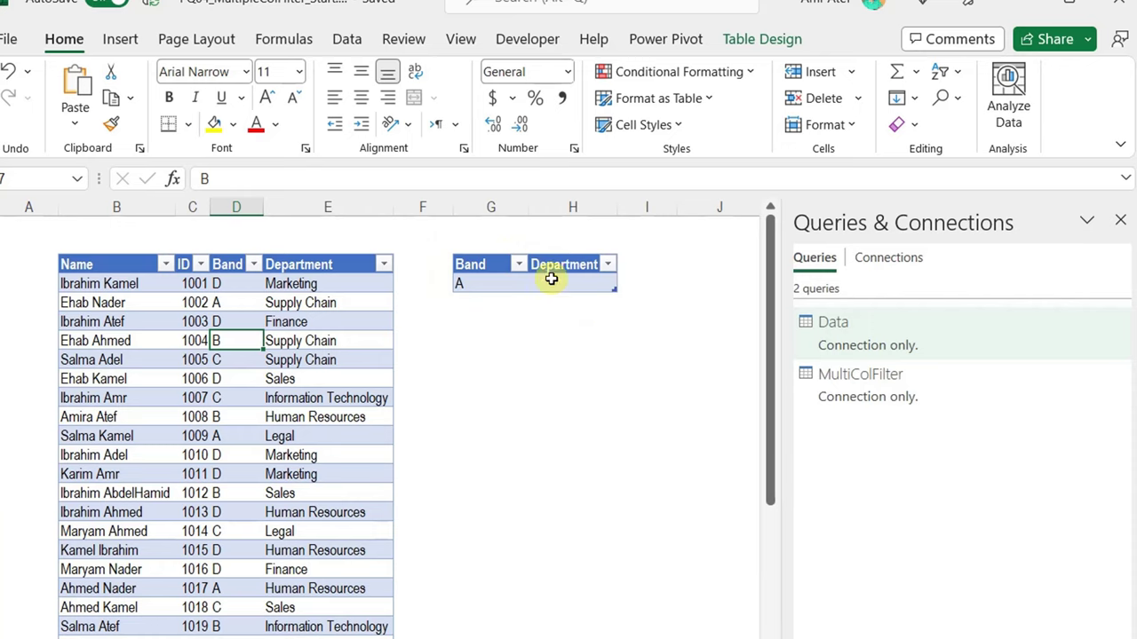
Open the Data query for editing in the Power Query Editor
left_click(494, 283)
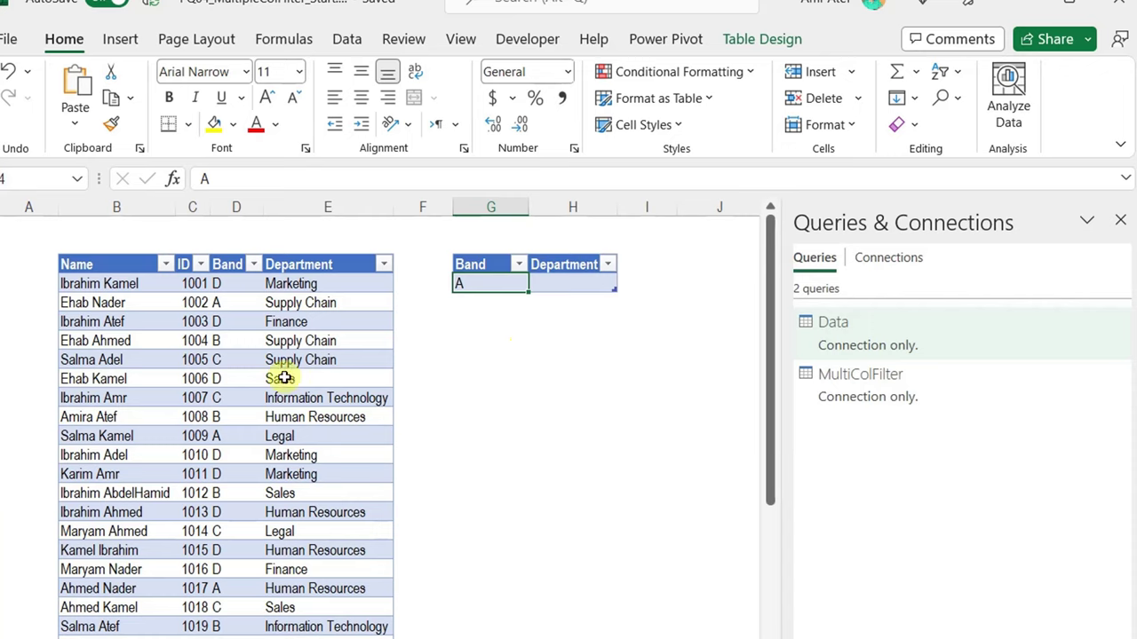
mouse_move(870, 327)
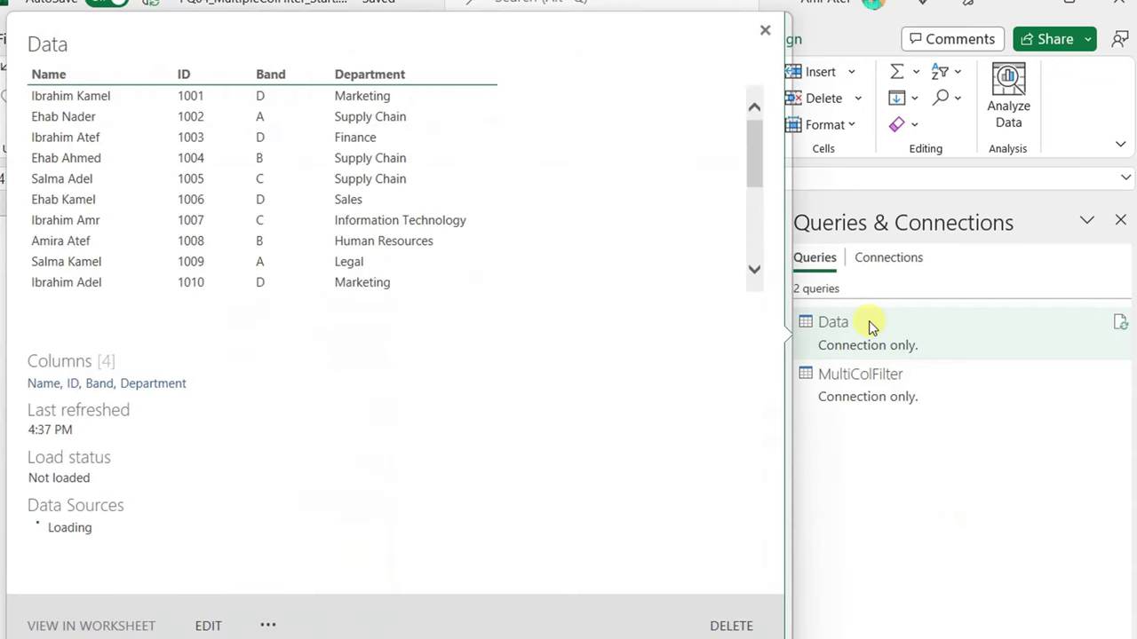
mouse_move(858, 349)
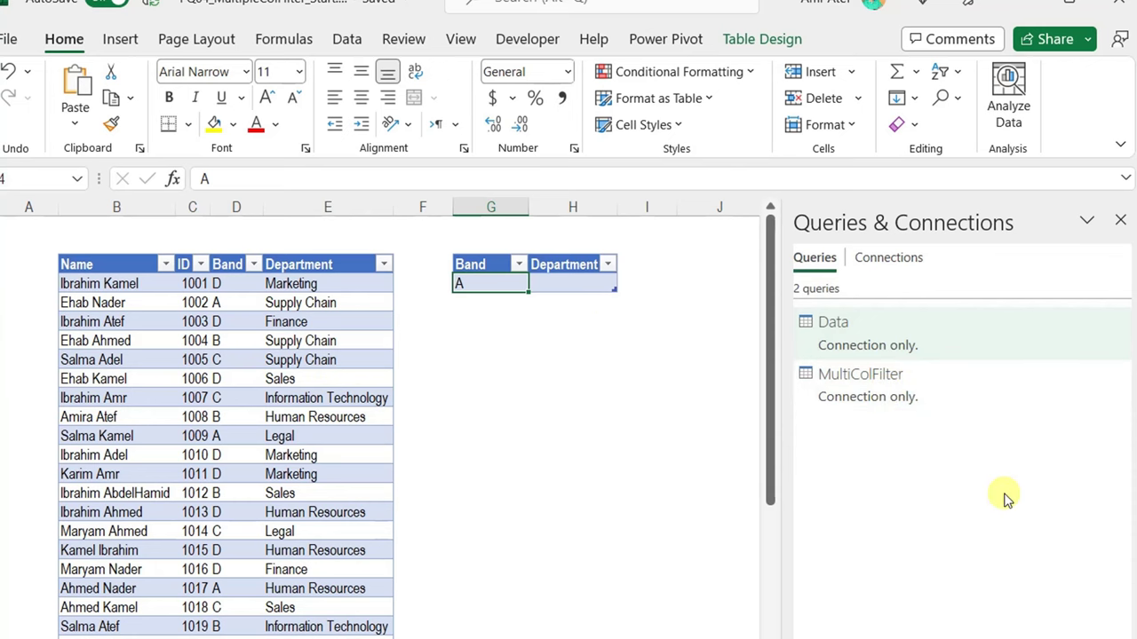
double_click(1119, 322)
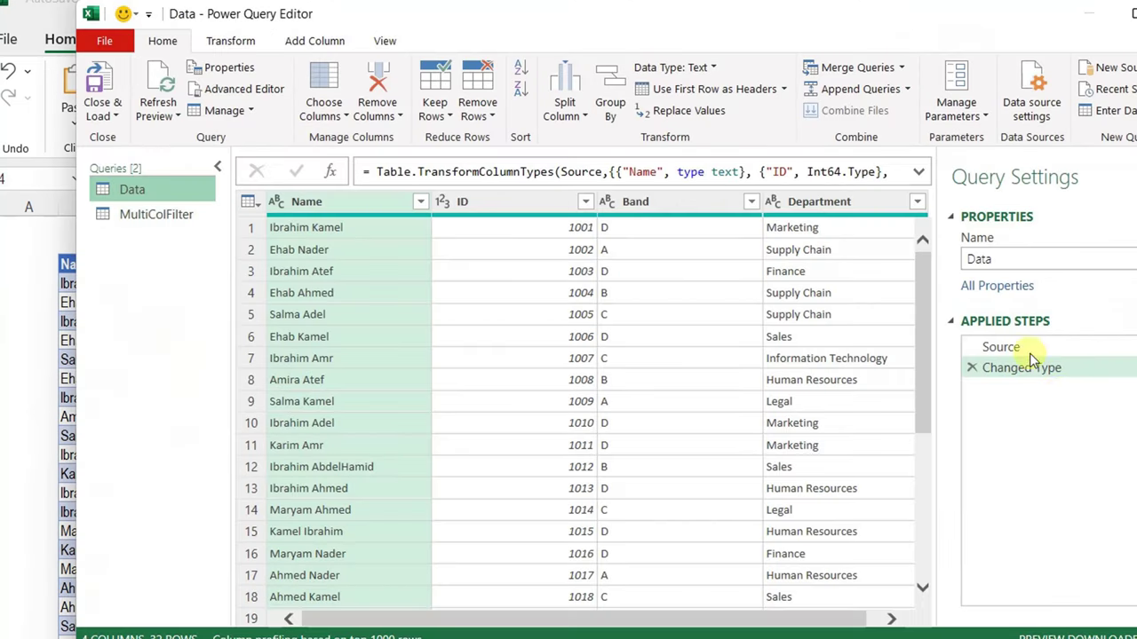
Examine the Source and Changed Type steps of the Data query and the contents of the MultiColFilter query
left_click(1032, 351)
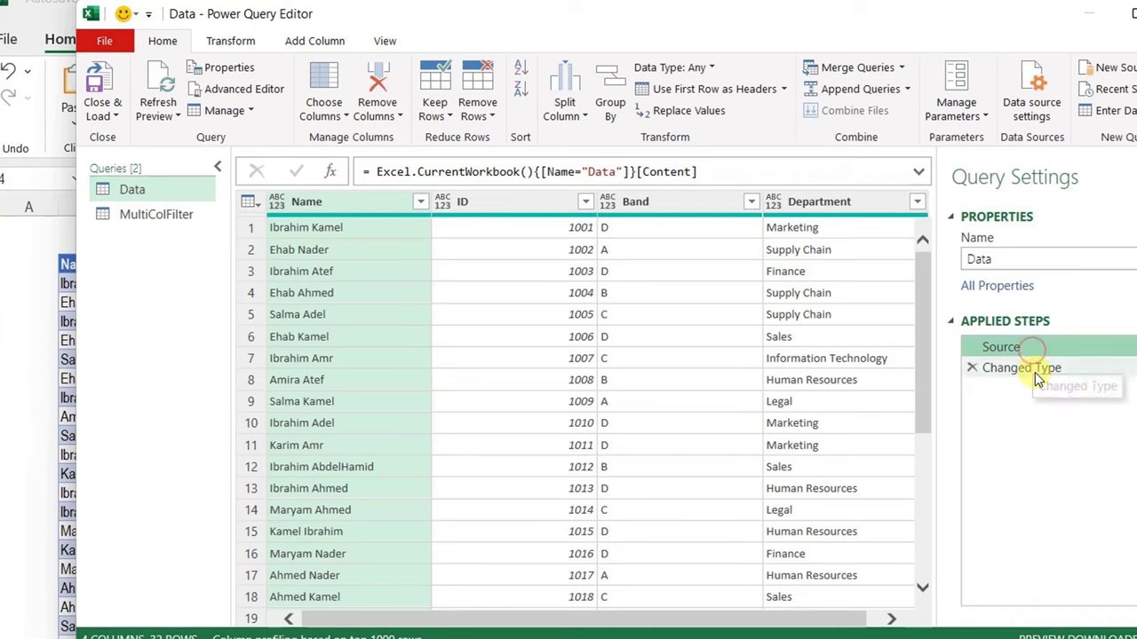
left_click(1034, 372)
left_click(151, 214)
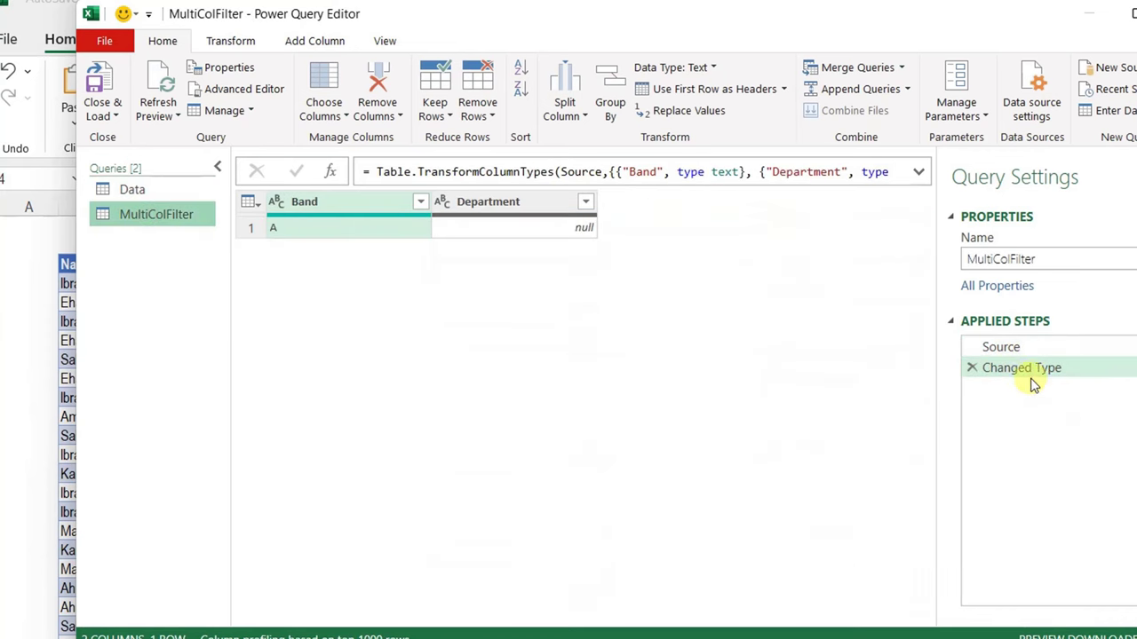
left_click(132, 190)
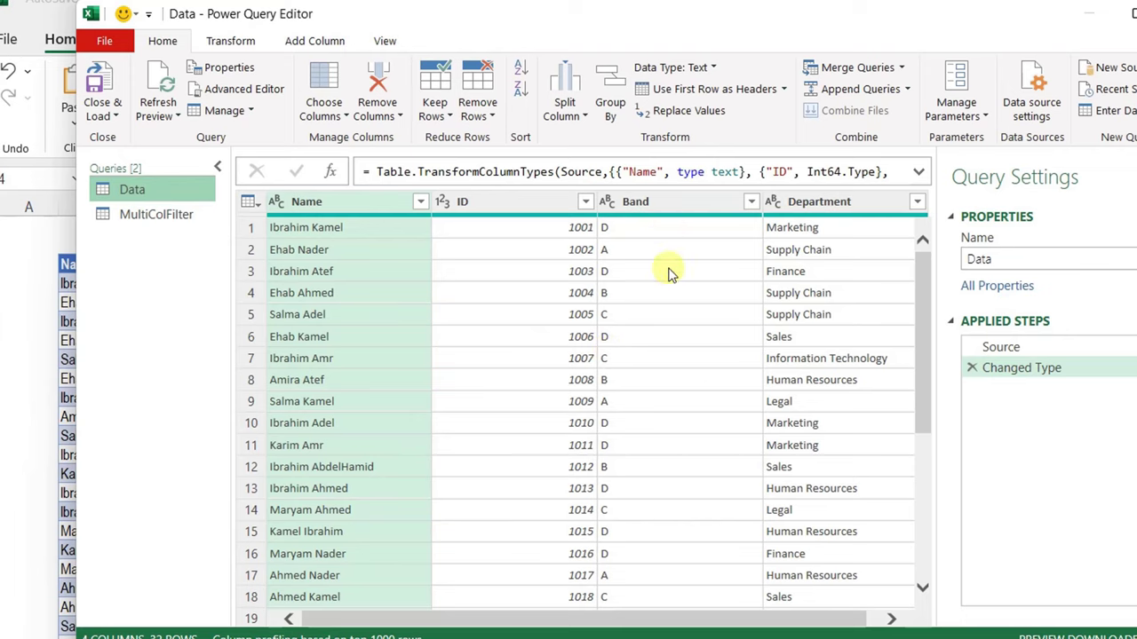
Filter the Band column of the Data query to keep only rows with value B
left_click(726, 305)
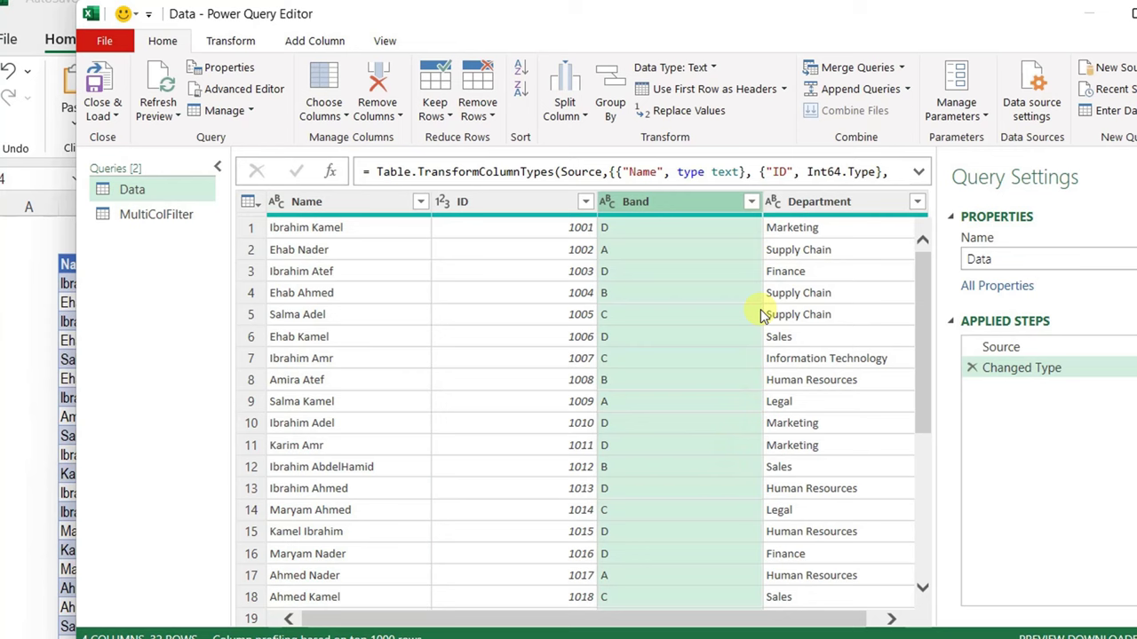
left_click(752, 202)
left_click(458, 418)
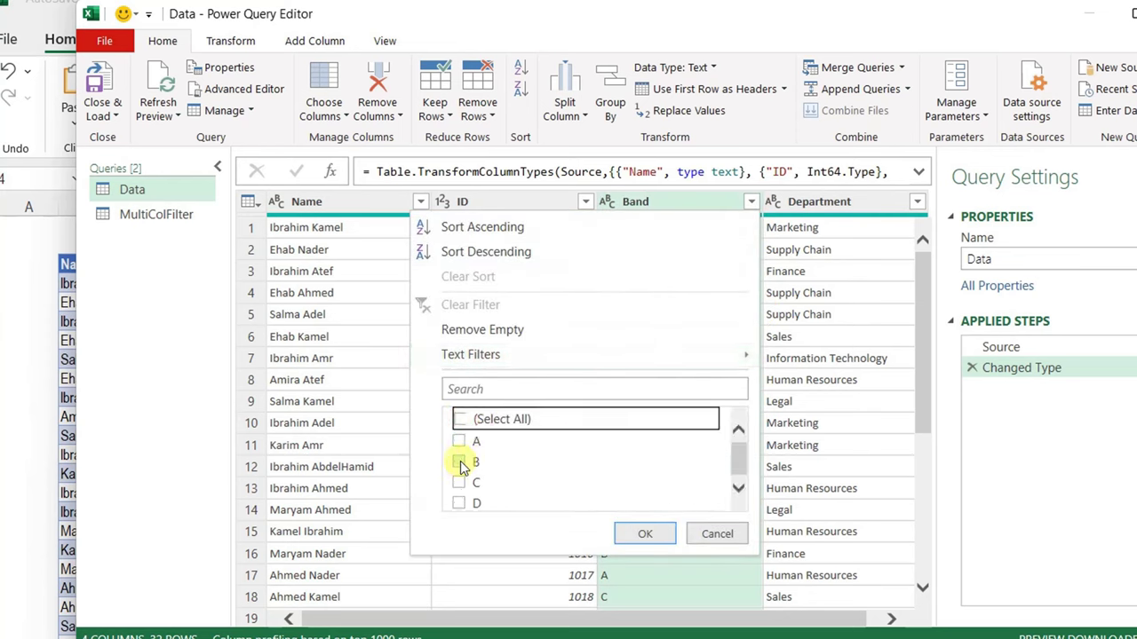
left_click(458, 462)
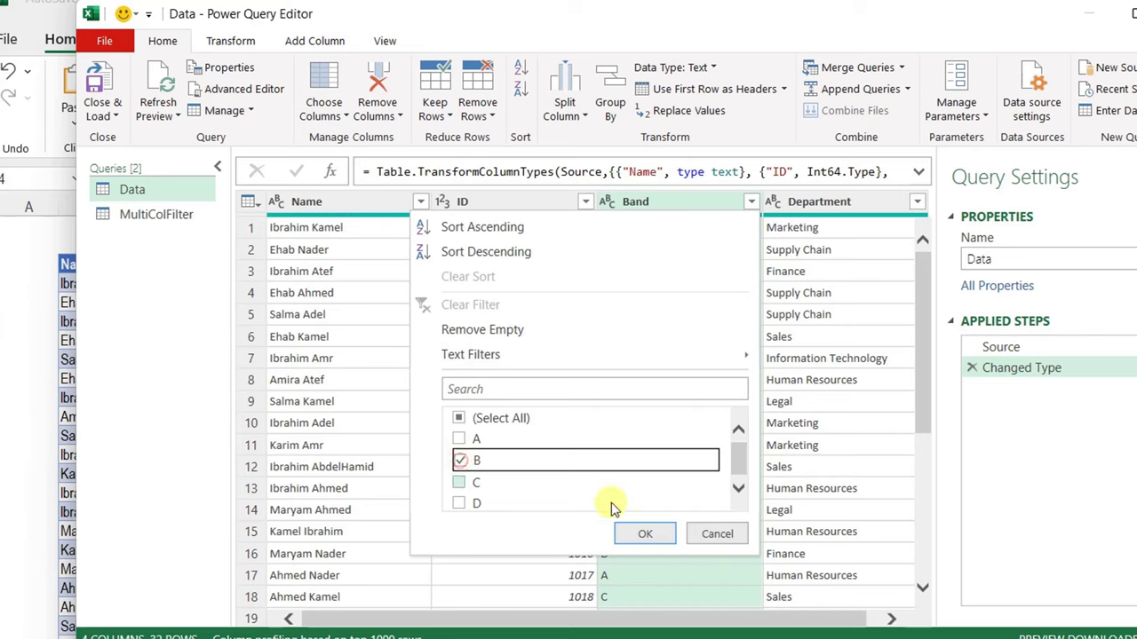
left_click(645, 535)
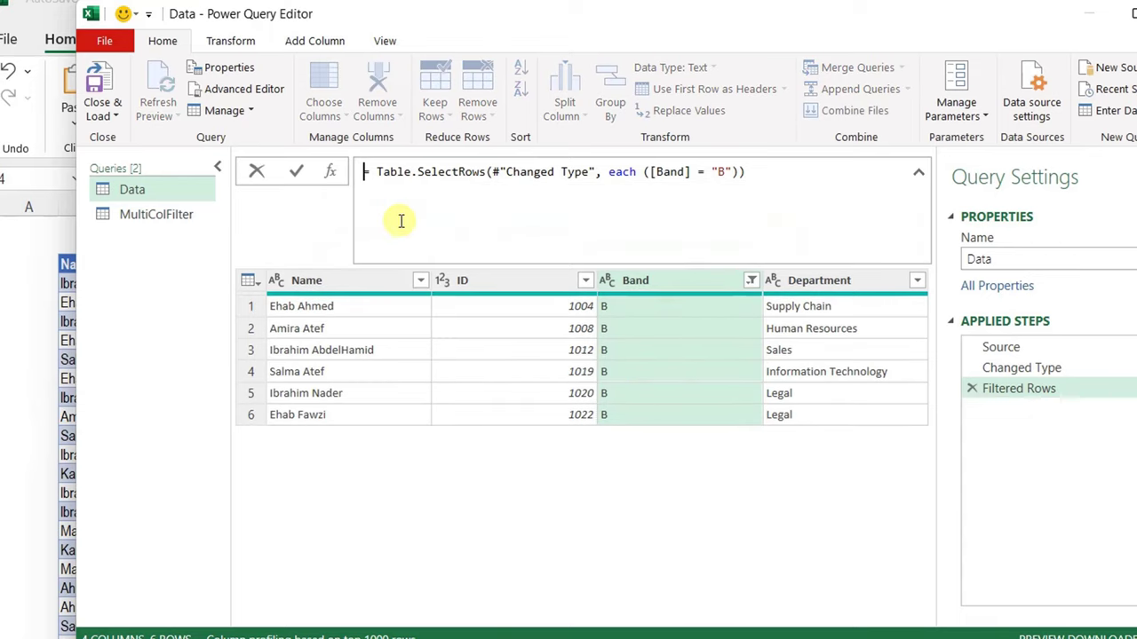
left_click(385, 175)
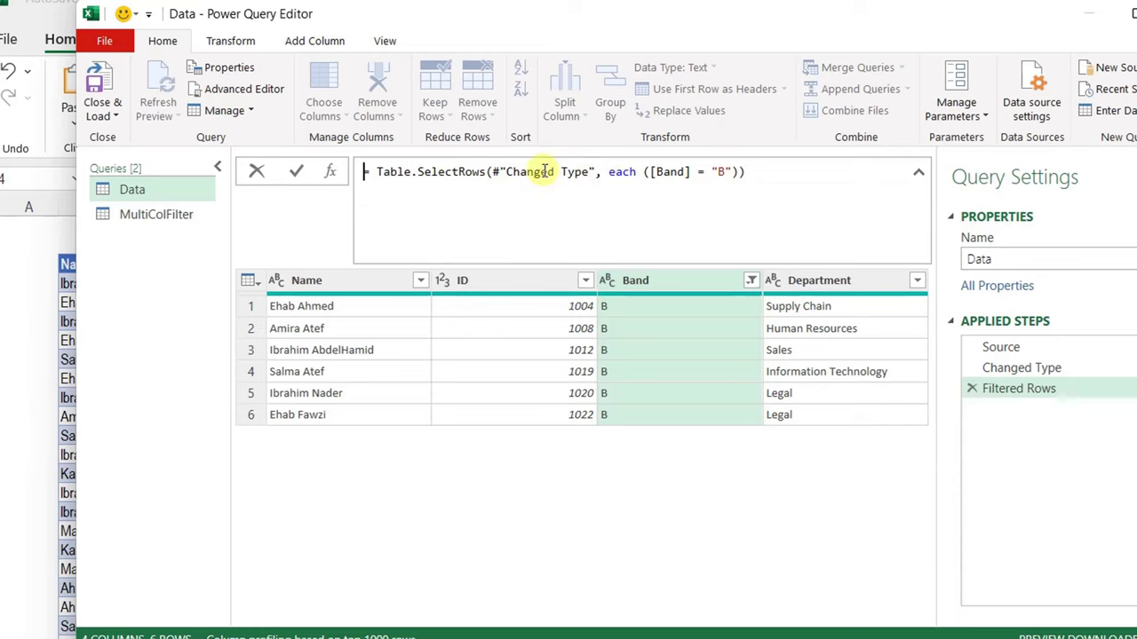
Rename the Changed Type applied step of the Data query as Data
right_click(1029, 368)
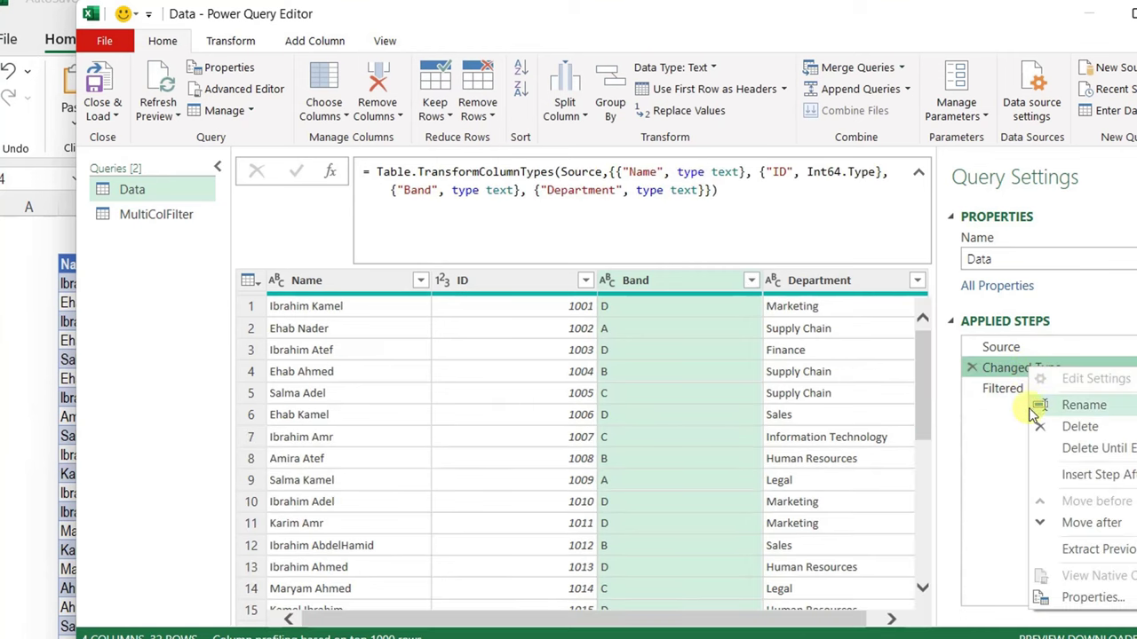
left_click(1085, 406)
type("Data")
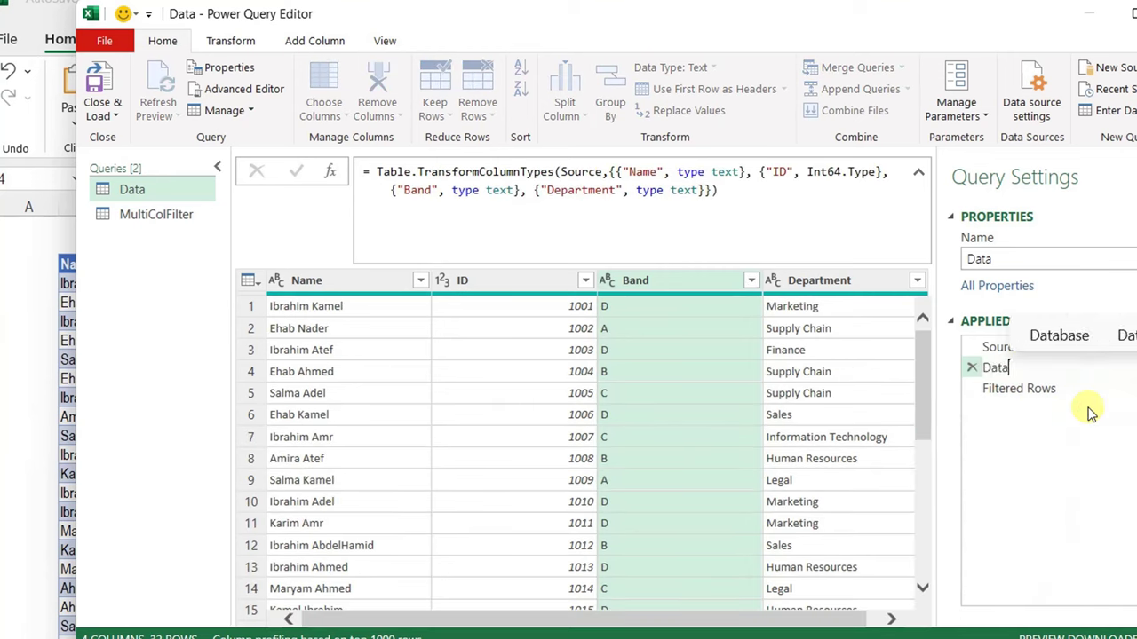
key("Return")
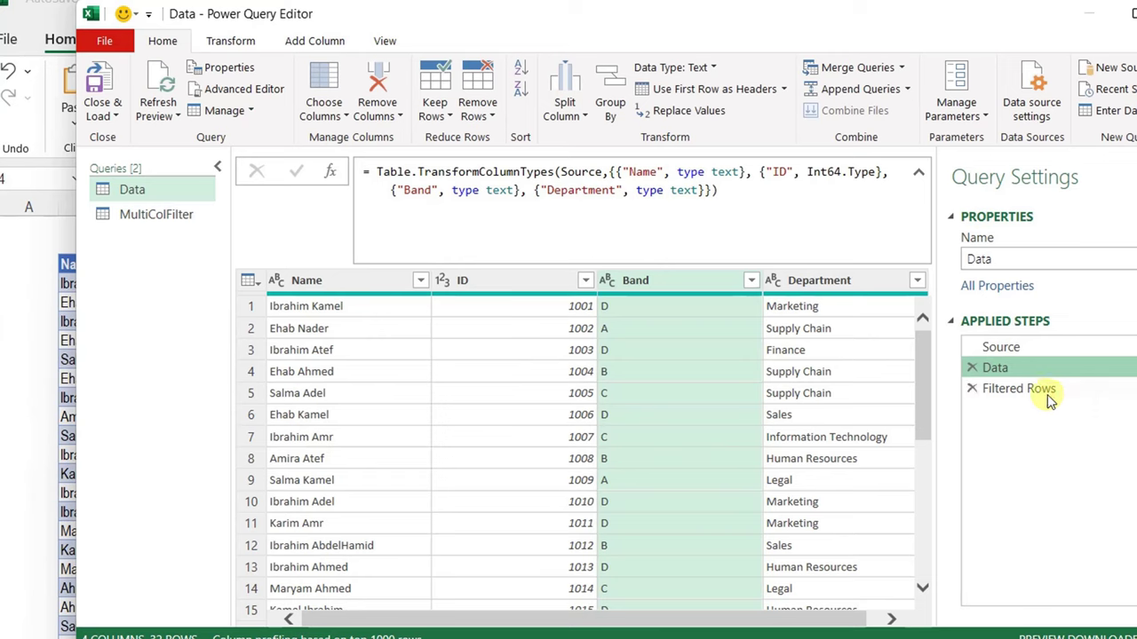
Replace the condition in the Filtered Rows formula with List.Contains, using MultiColFilter[Band] as its list
left_click(1041, 394)
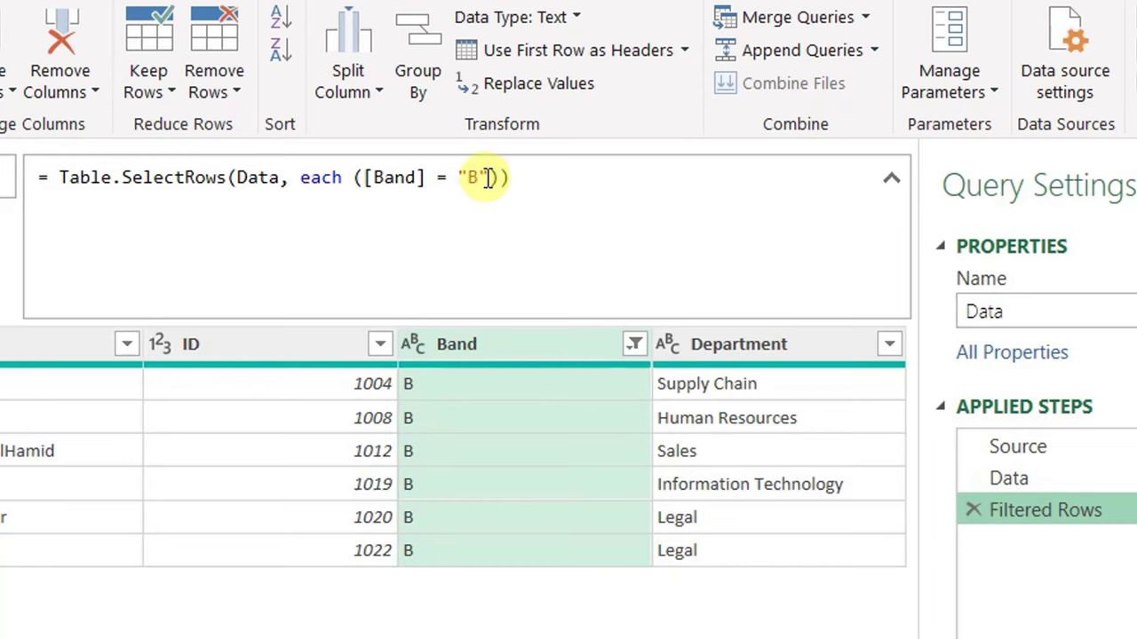
left_click_drag(487, 178, 353, 180)
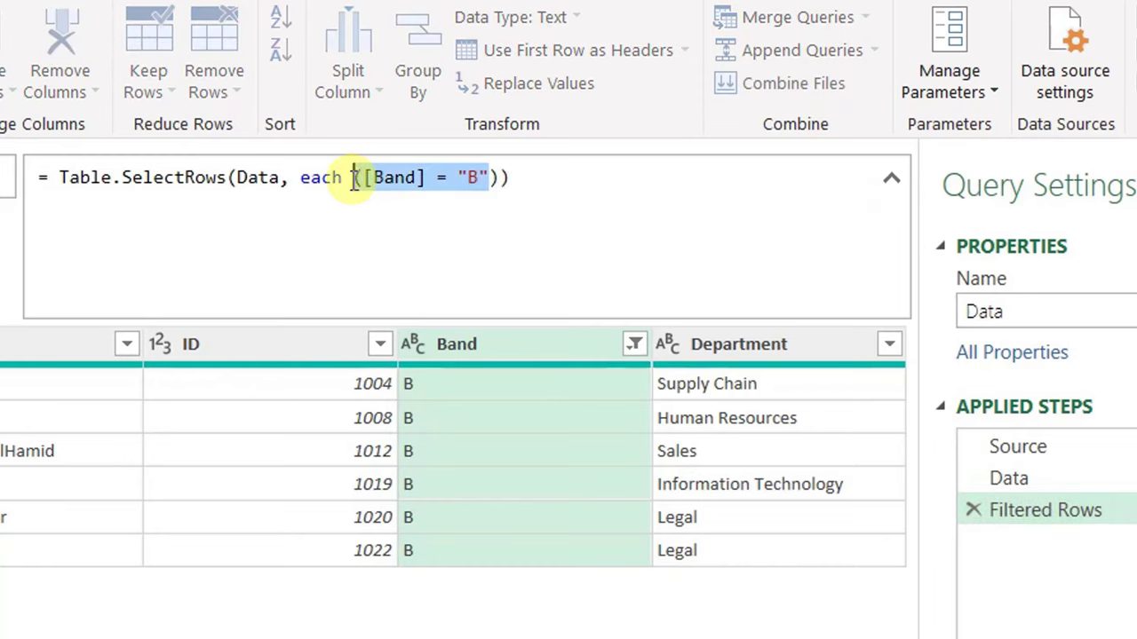
key("BackSpace")
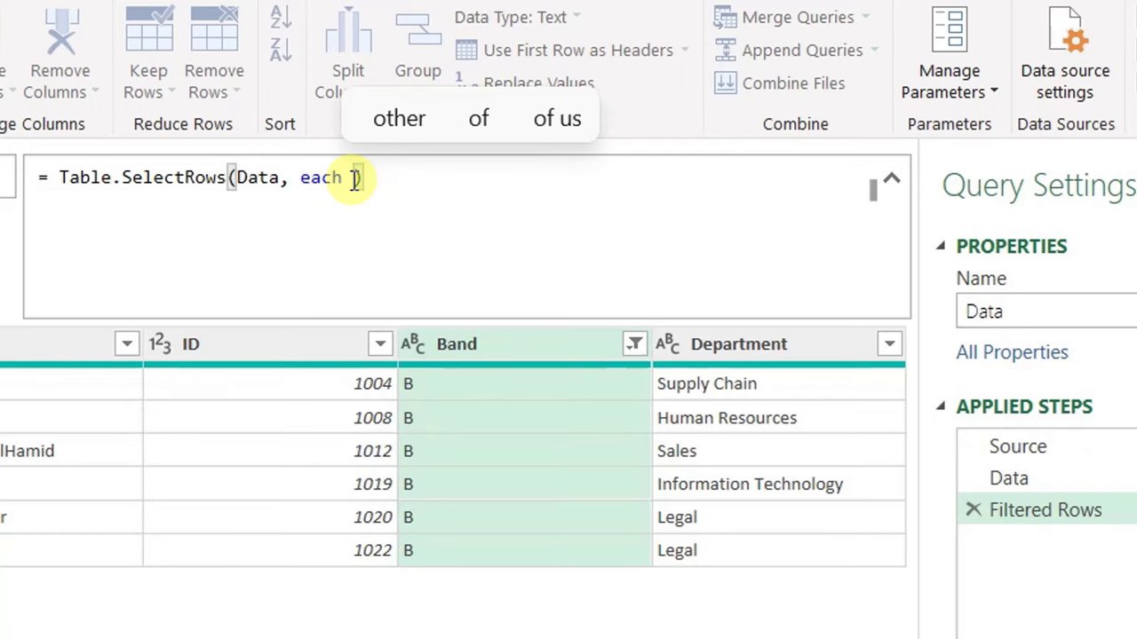
type("List.Contains(")
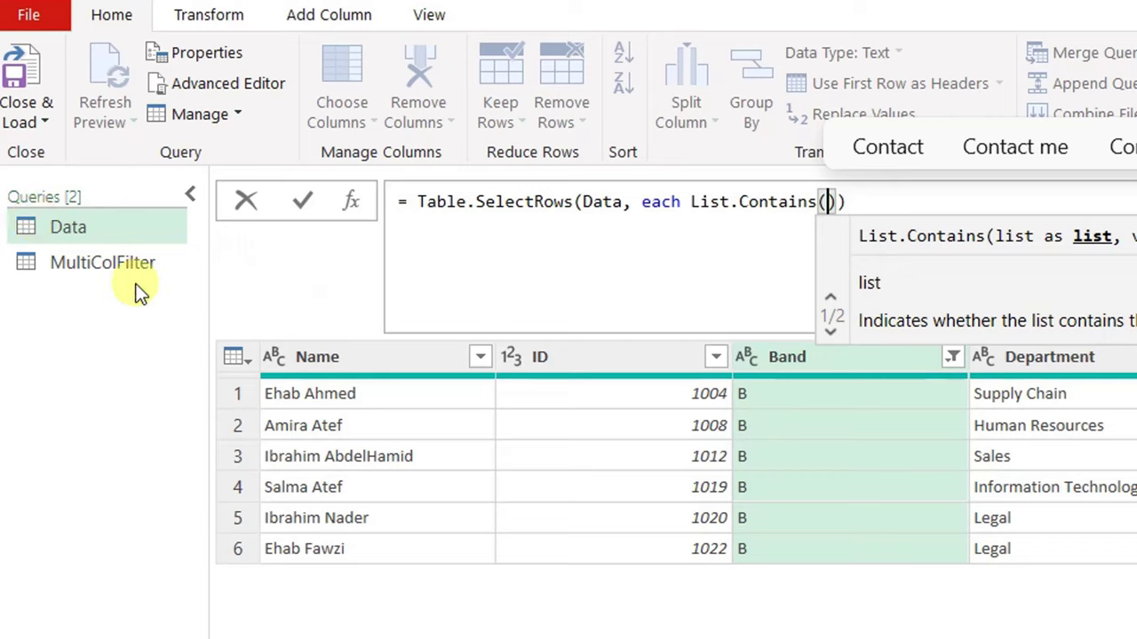
type("MultiColFilter")
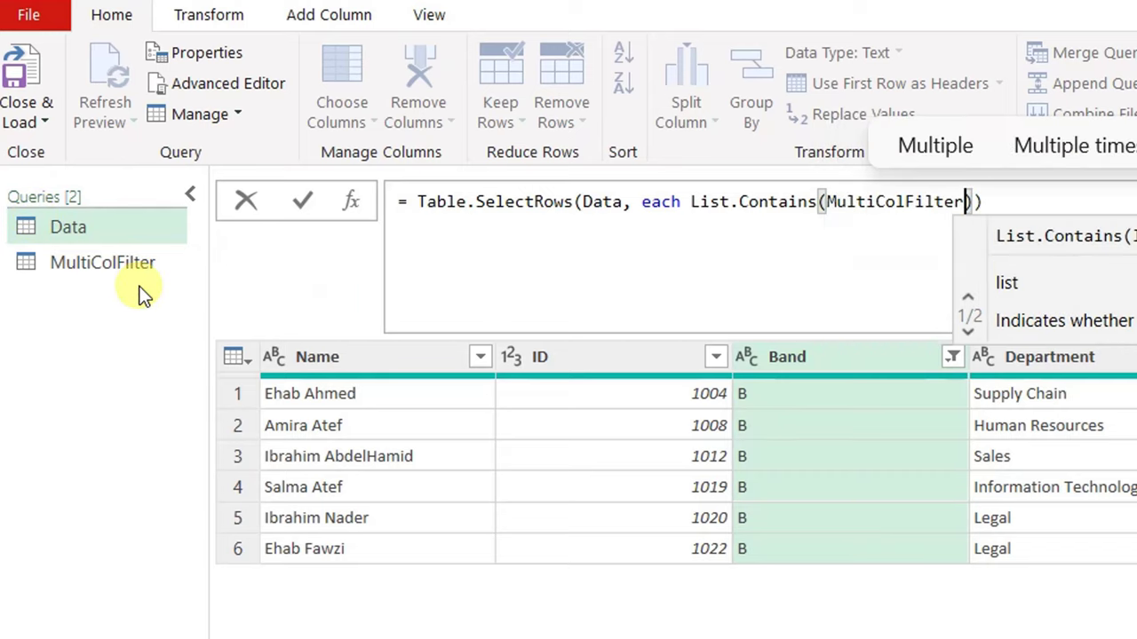
type("[")
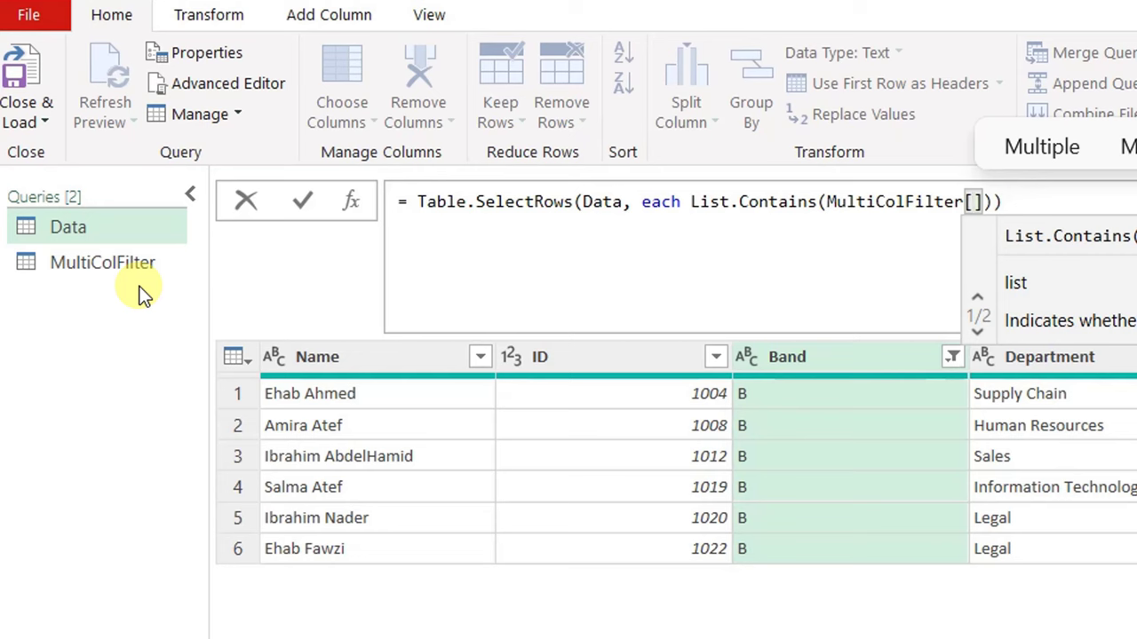
type("Band]")
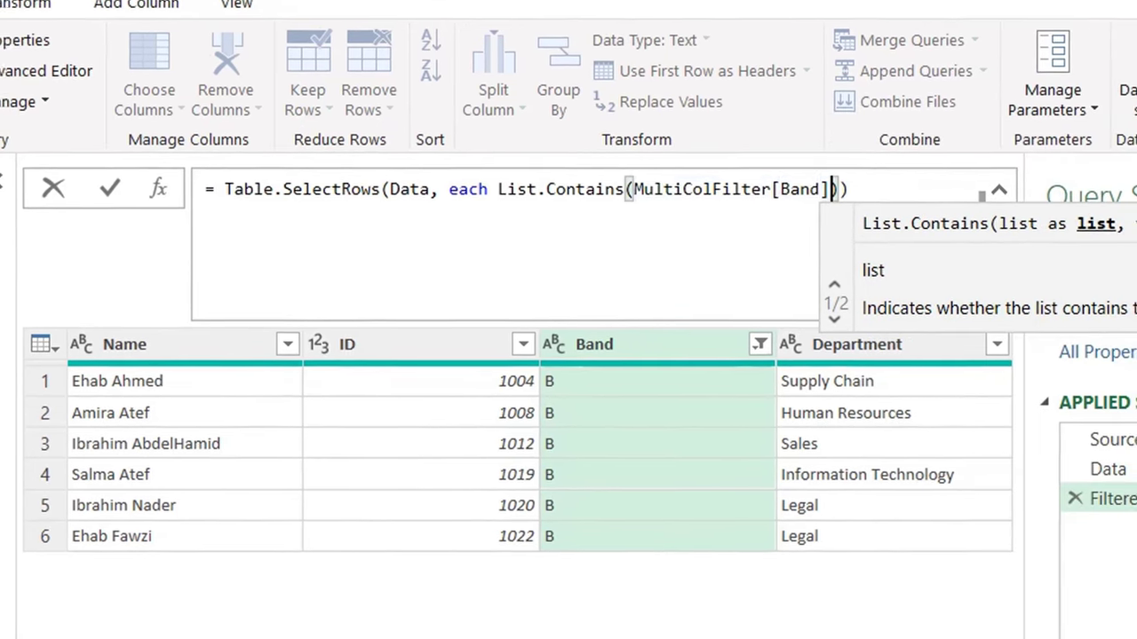
Complete the List.Contains call with [Band] as the value and Comparer.OrdinalIgnoreCase as the comparer, and apply the formula
type(",")
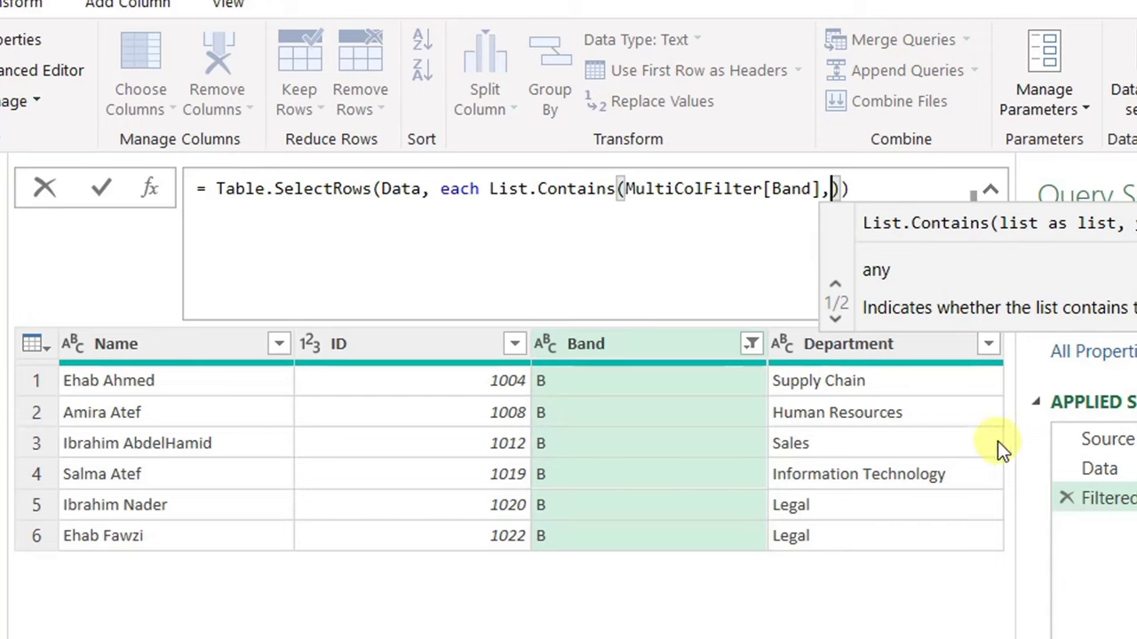
type("[")
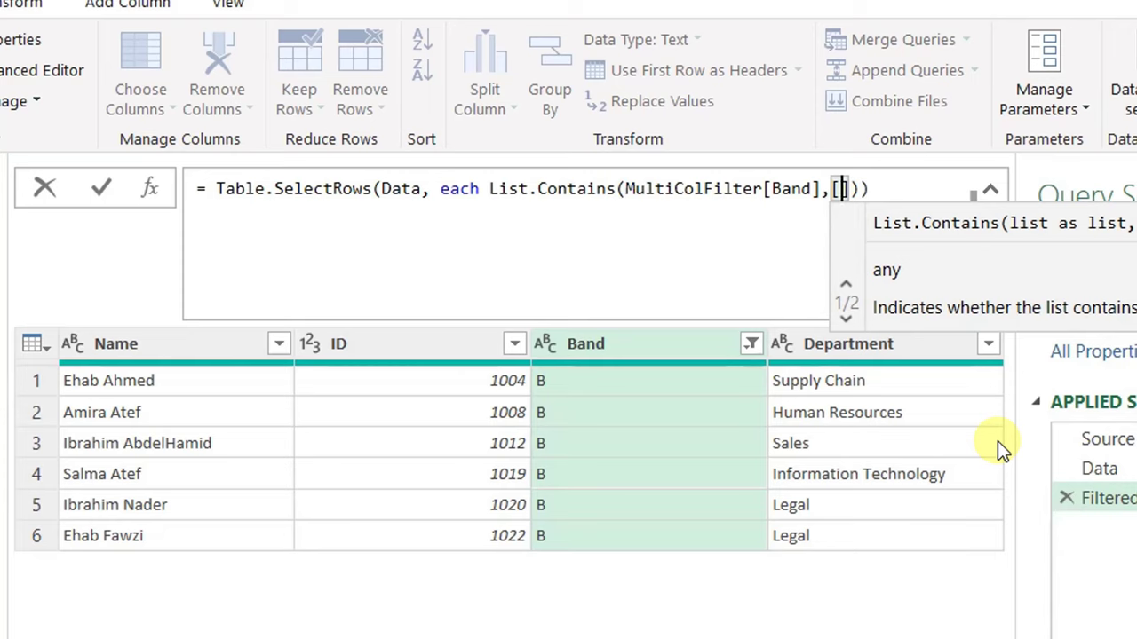
type("Band]")
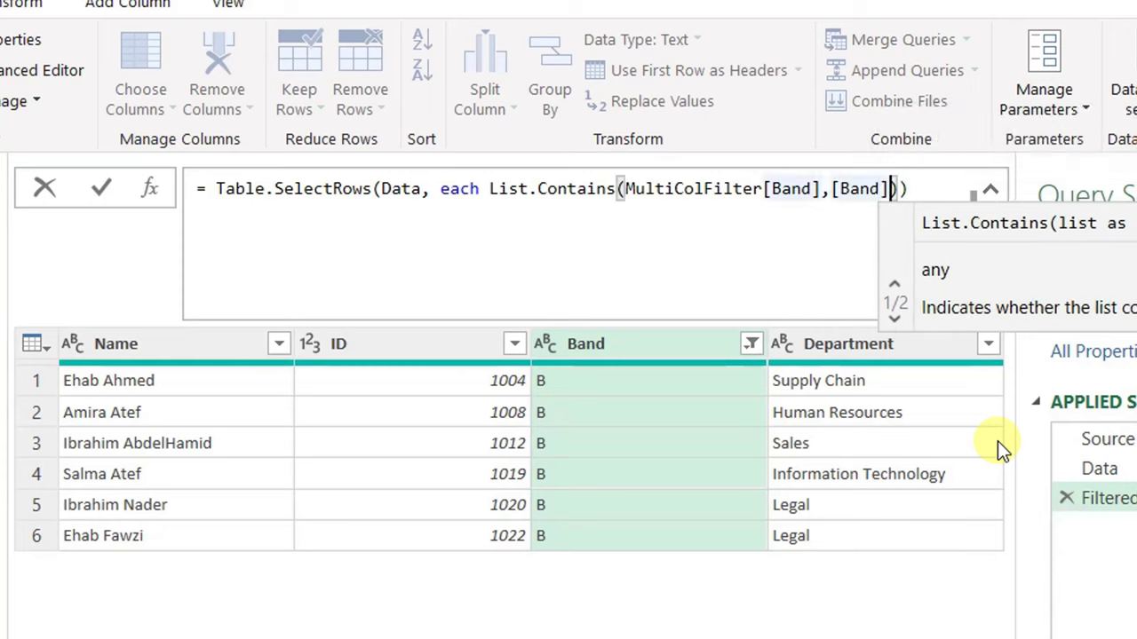
type(",")
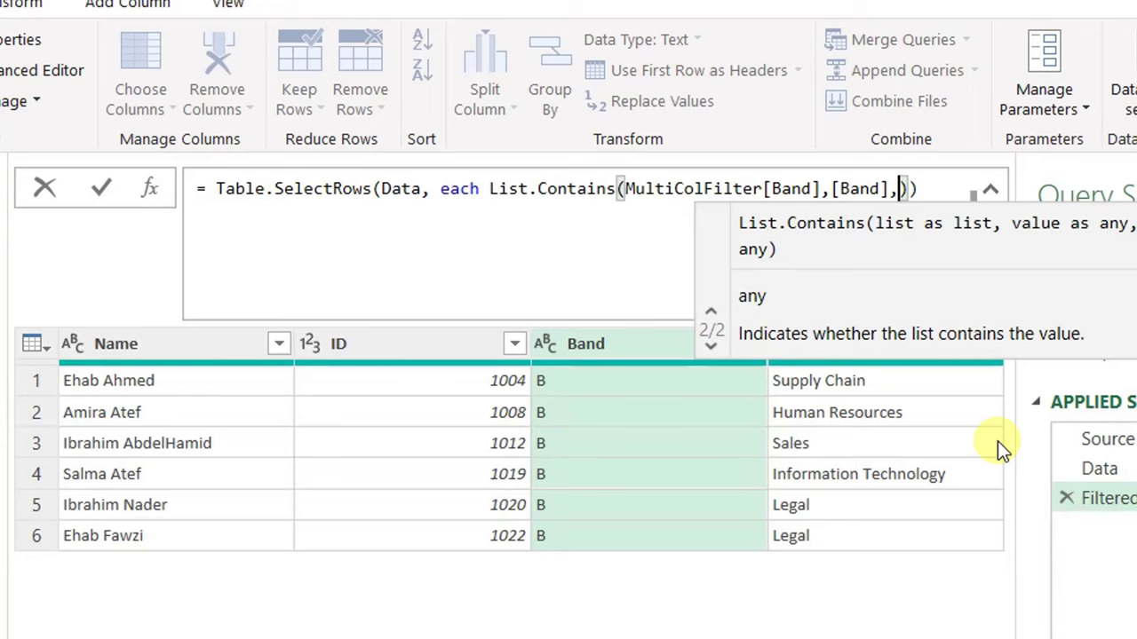
type("com")
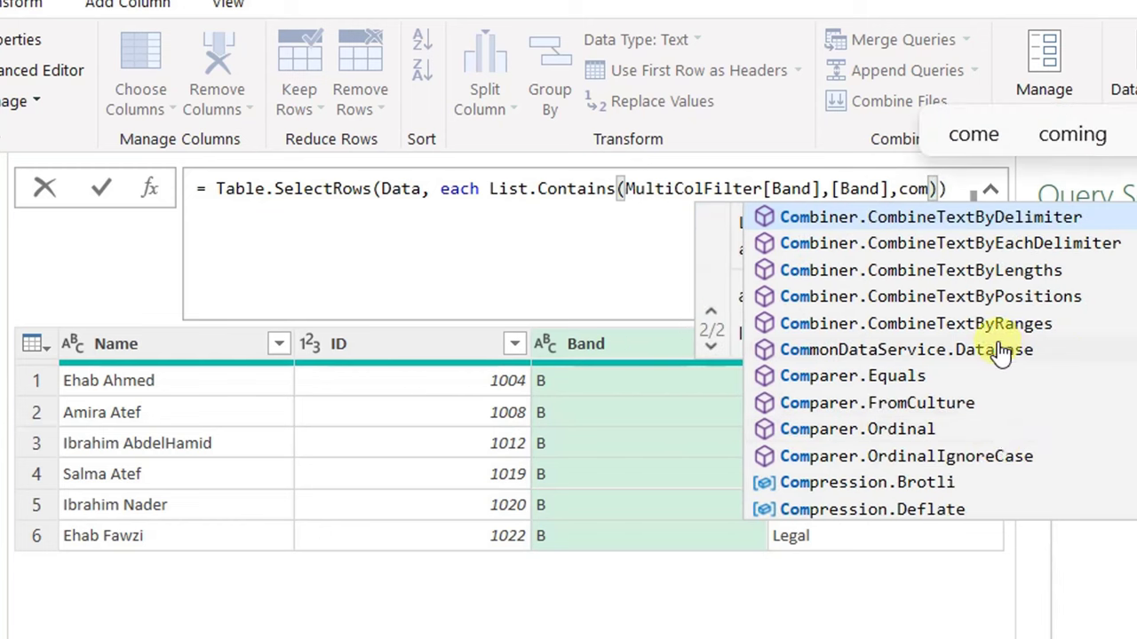
left_click(906, 456)
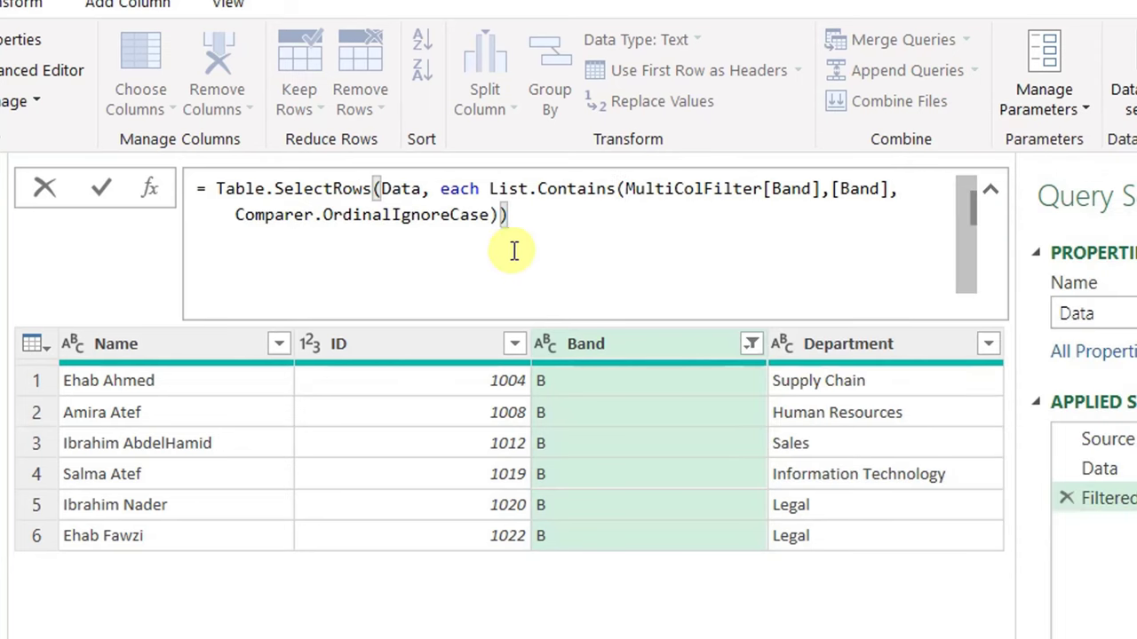
left_click(101, 188)
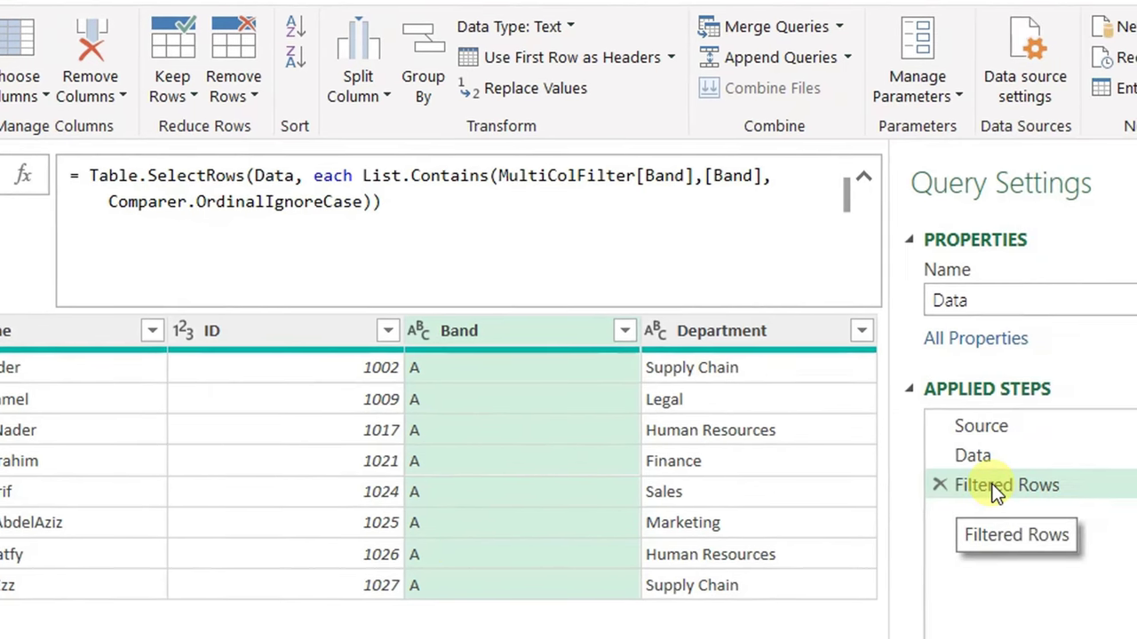
Rename the Filtered Rows applied step as BandSearch
right_click(996, 494)
left_click(1041, 537)
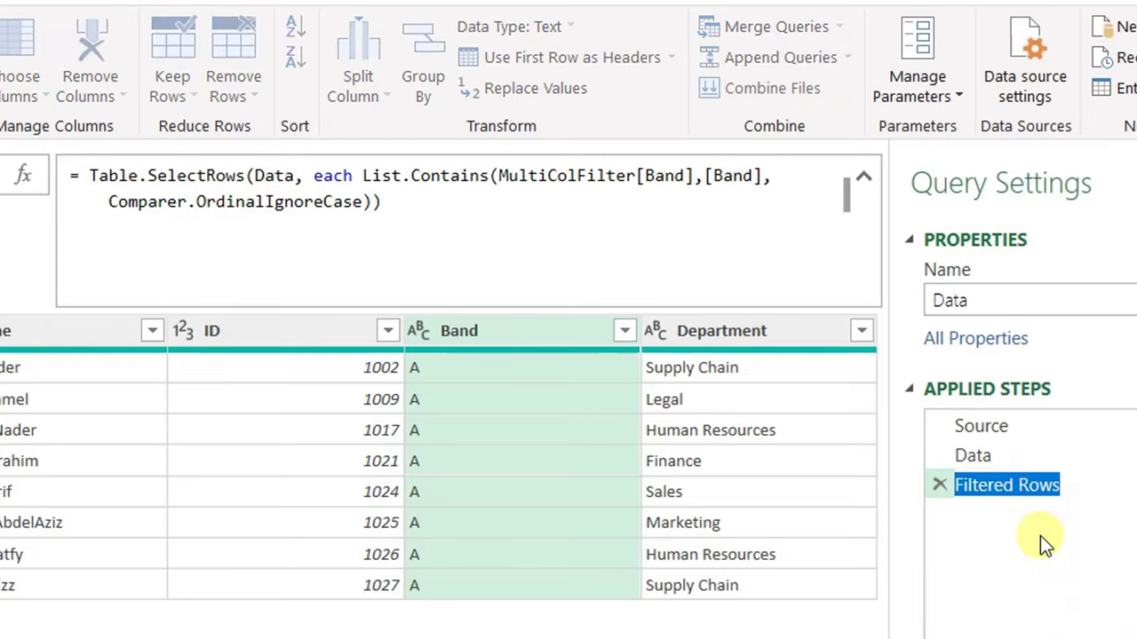
type("Ban")
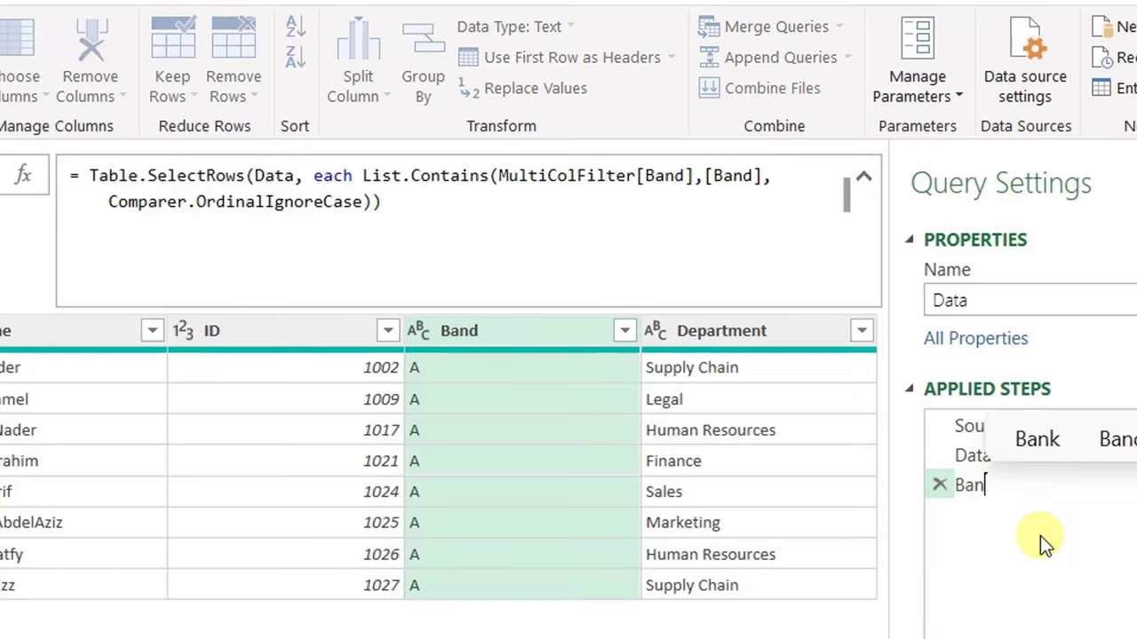
type("dSereach")
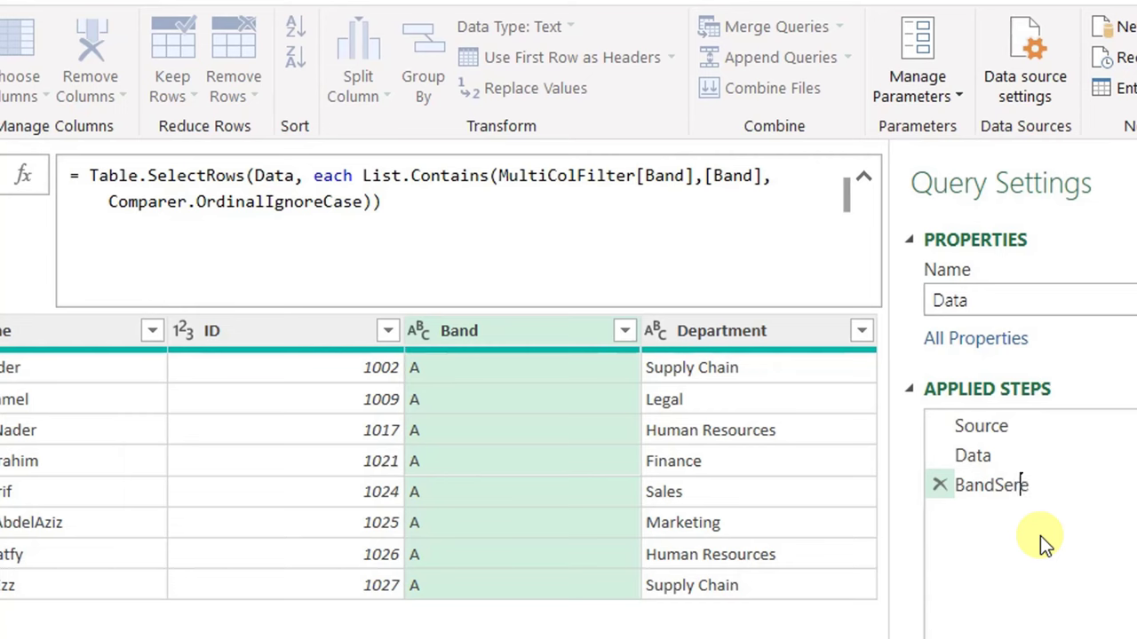
key("BackSpace")
key("BackSpace")
key("BackSpace")
key("BackSpace")
key("BackSpace")
type("arch")
key("Return")
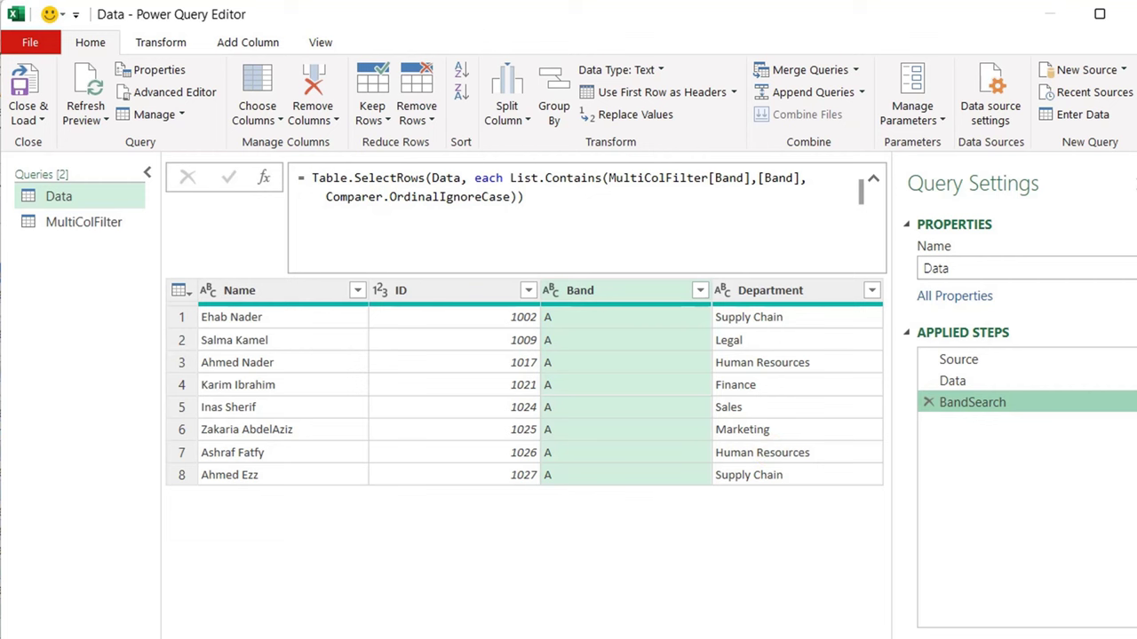
Close the query editor with its changes loaded, and load the Data query as a table in the existing worksheet at cell J3
left_click(27, 86)
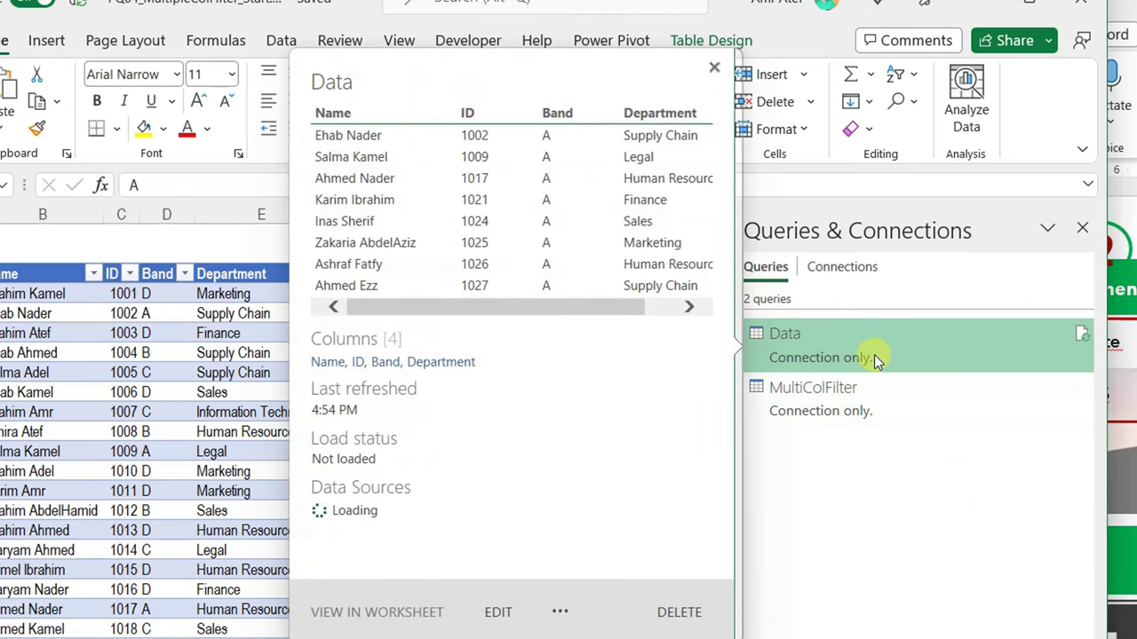
right_click(874, 354)
left_click(957, 512)
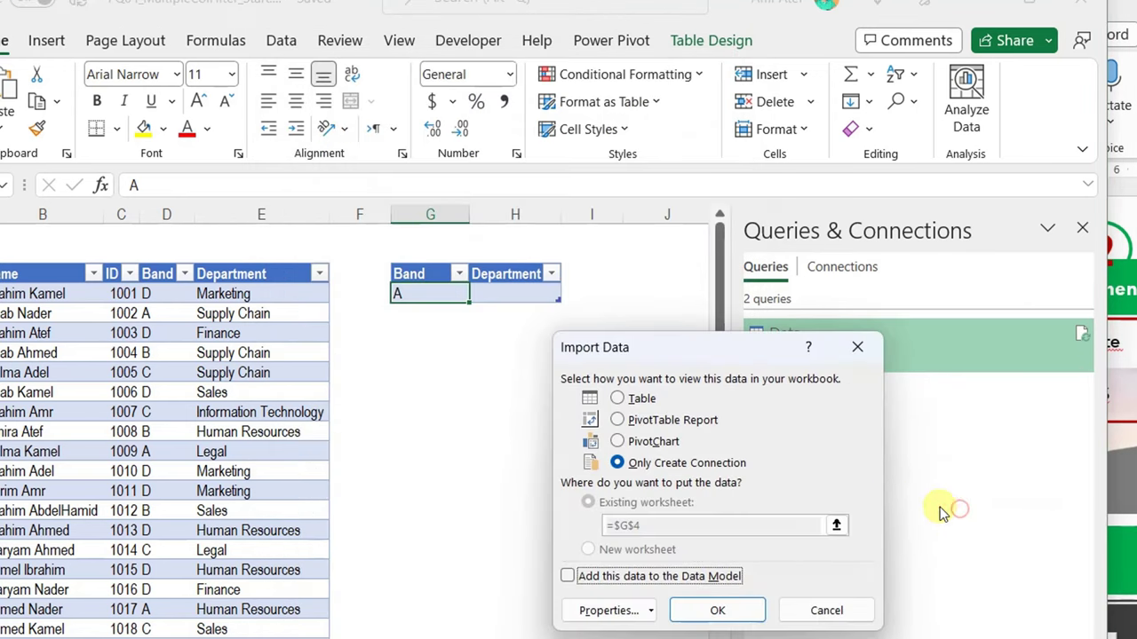
left_click(641, 398)
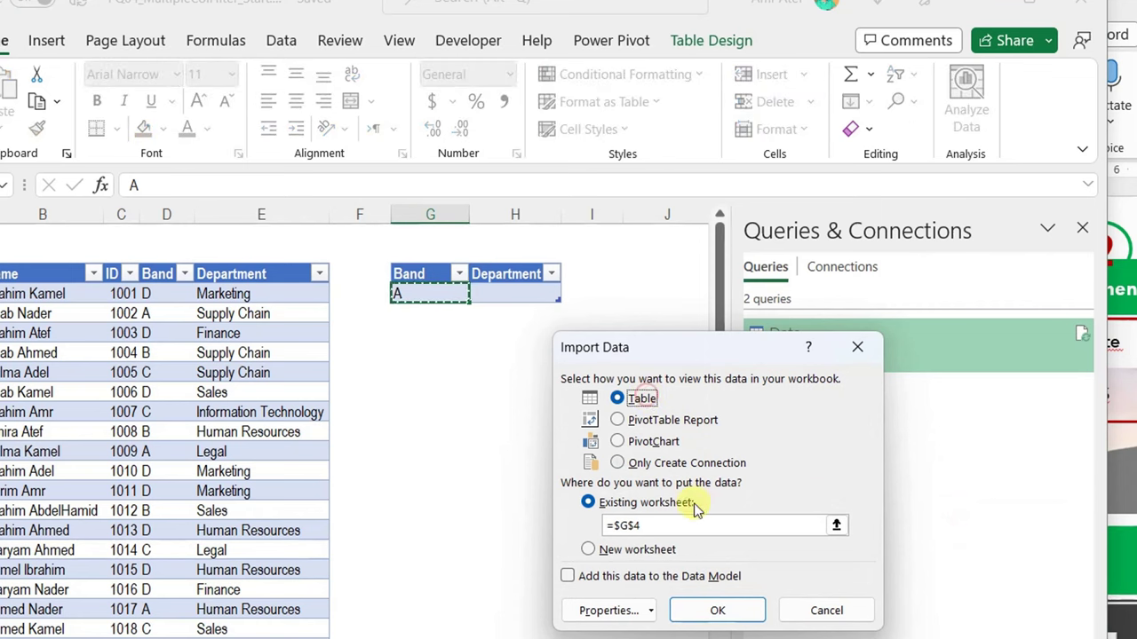
scroll(588, 553, "right", 1)
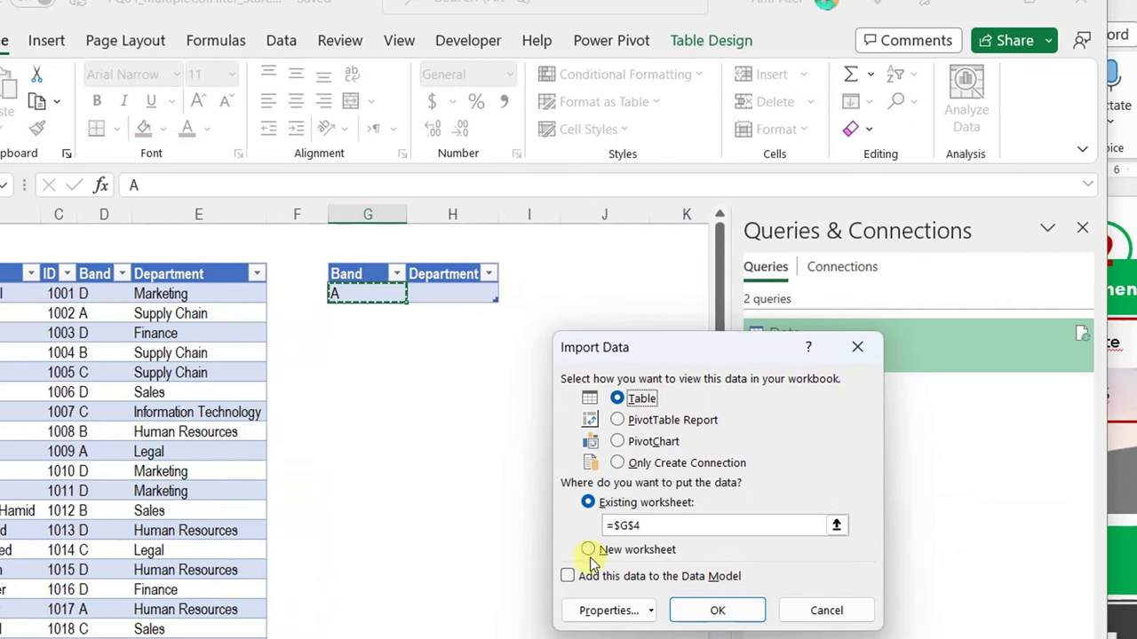
left_click(597, 271)
left_click(721, 611)
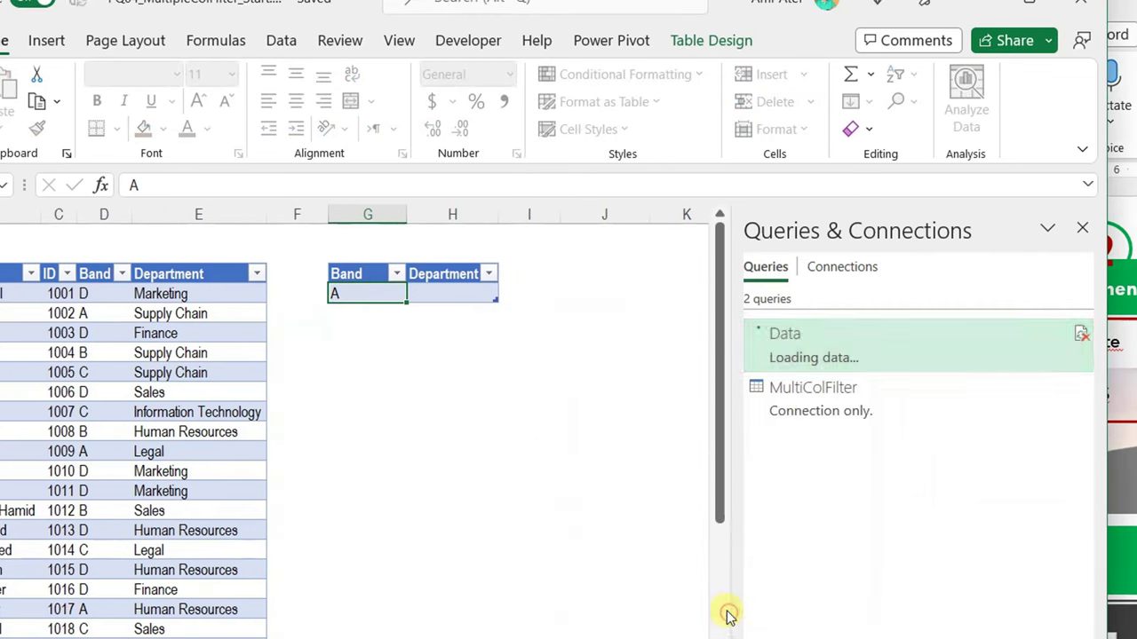
Add b as a second Band criterion below A in the filter table and refresh the query's results table
scroll(533, 444, "right", 2)
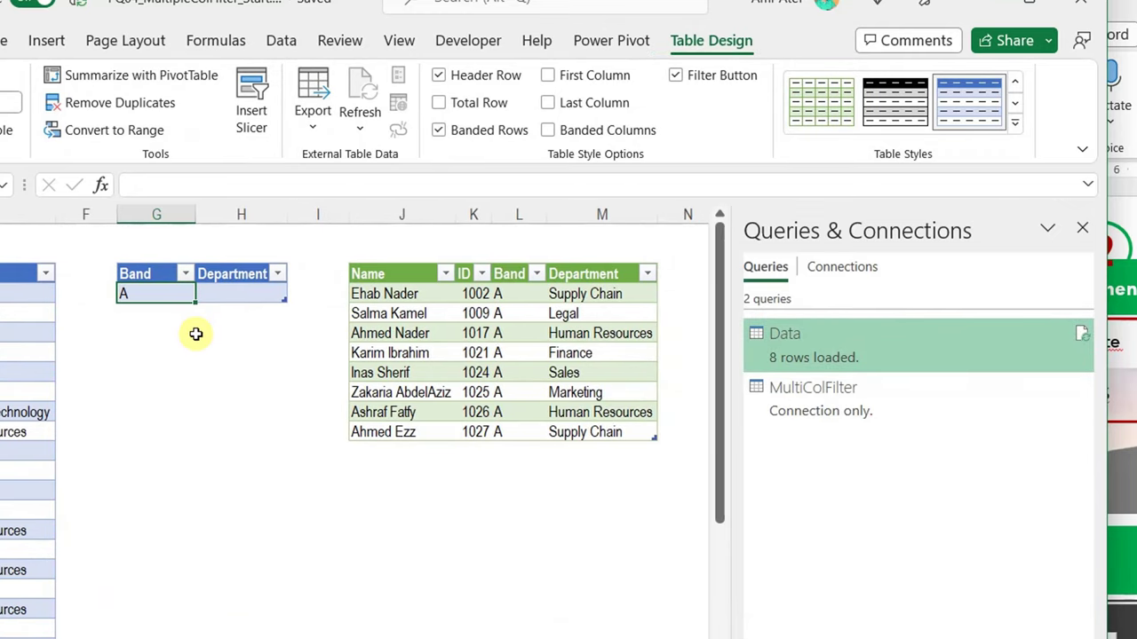
left_click(154, 317)
type("B")
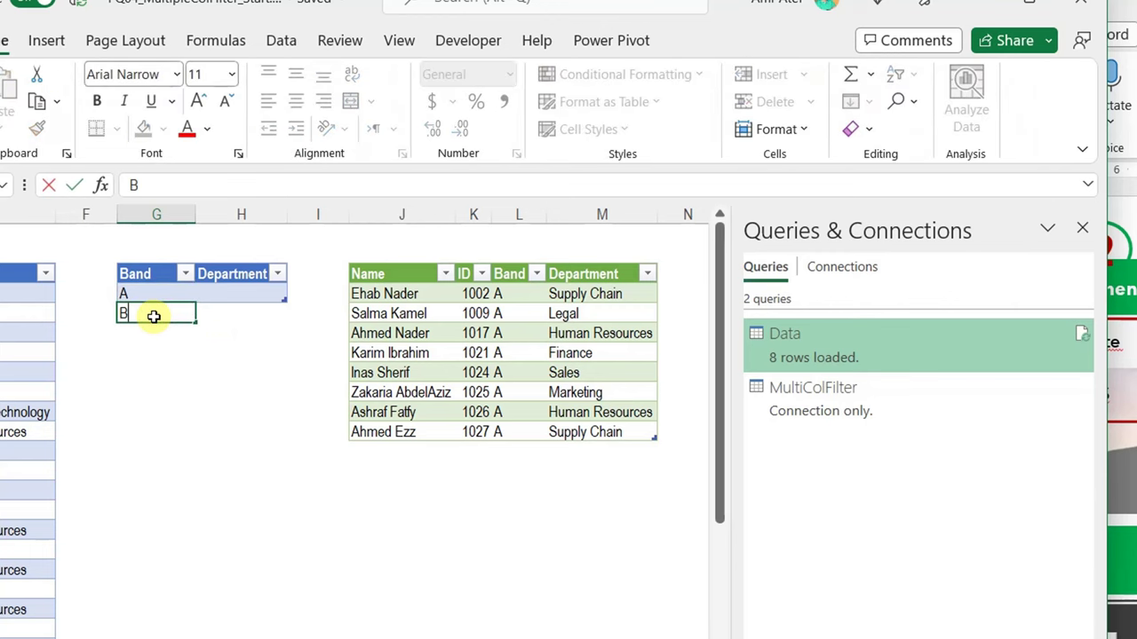
key("BackSpace")
type("b")
key("Return")
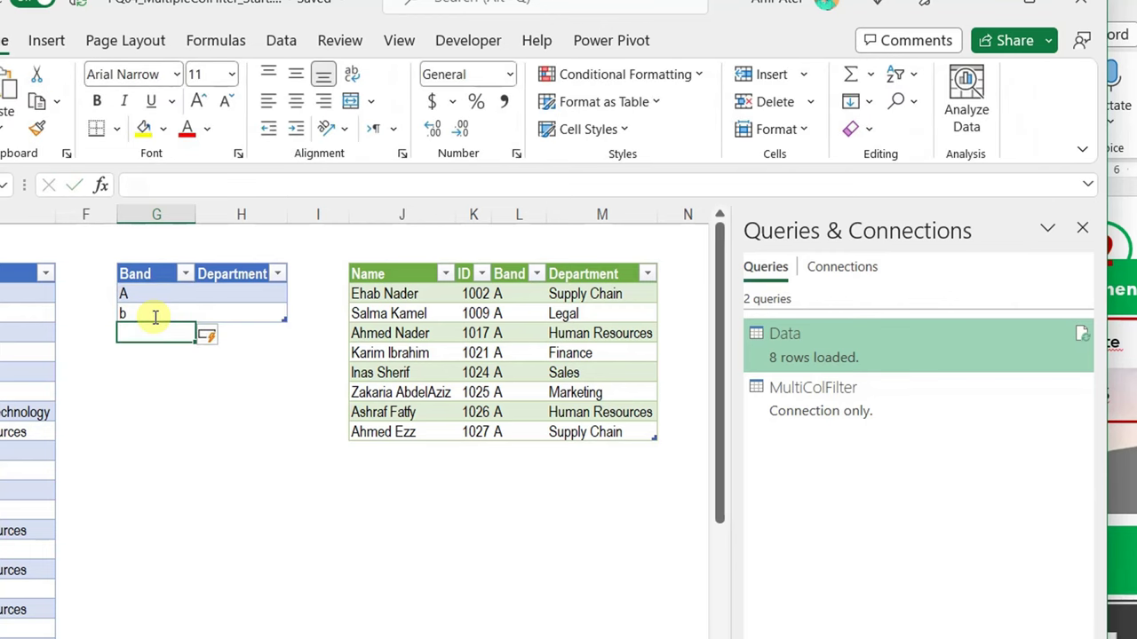
right_click(444, 372)
left_click(464, 337)
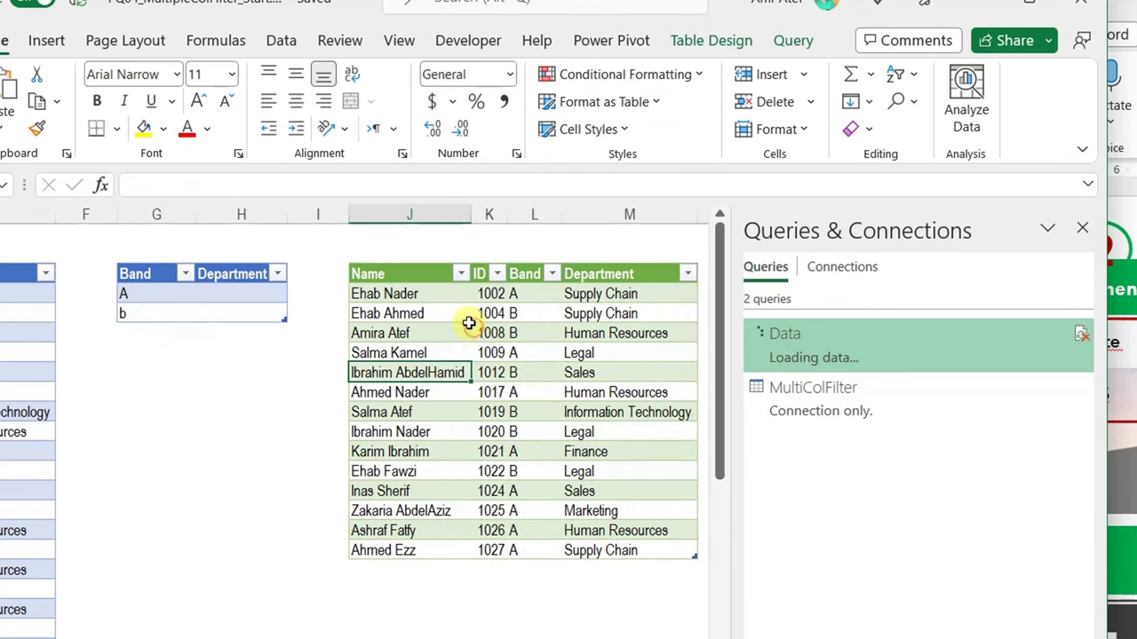
Enter sales as the first Department criterion in the filter table and refresh the results table
left_click(254, 296)
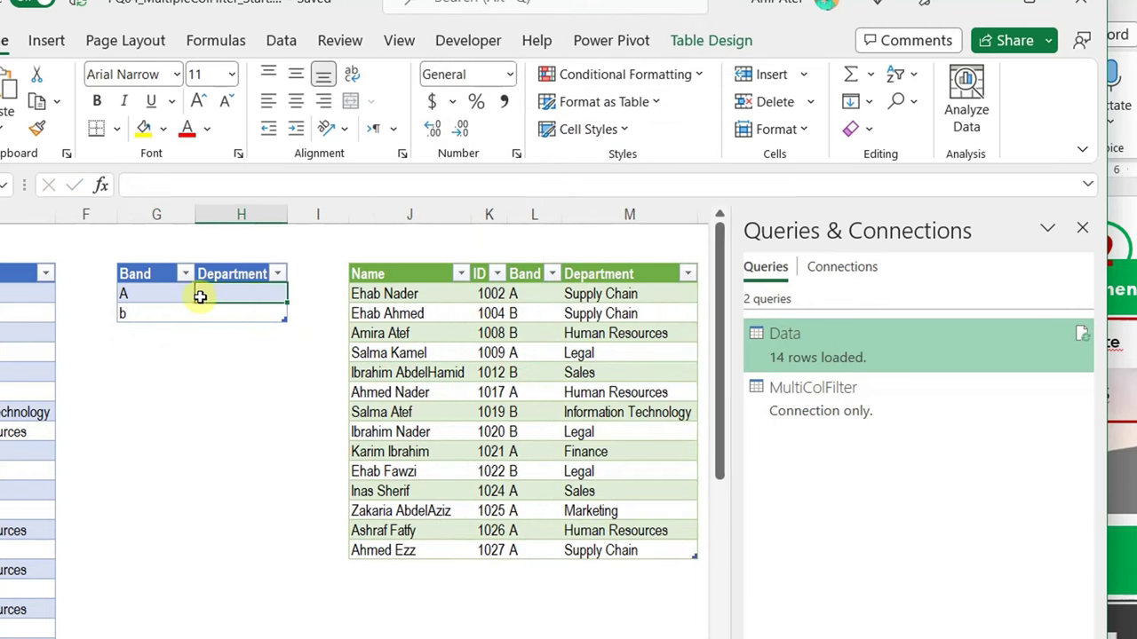
type("sales")
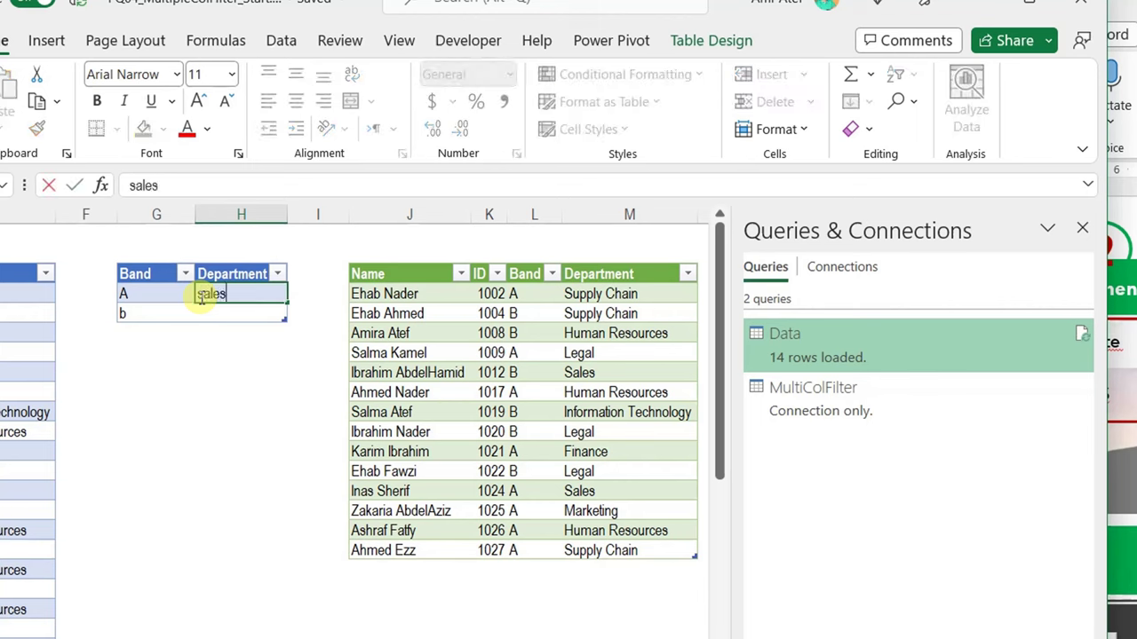
key("Return")
right_click(522, 334)
left_click(541, 337)
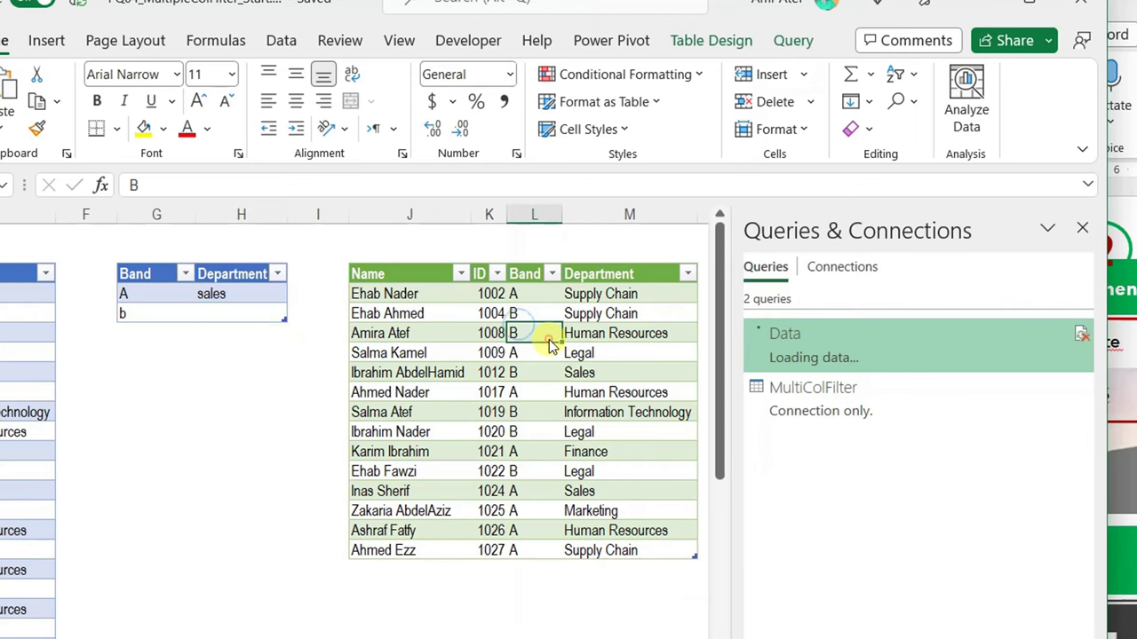
Clear both Band criteria from the filter table and refresh the results table
left_click_drag(153, 294, 156, 310)
key("Delete")
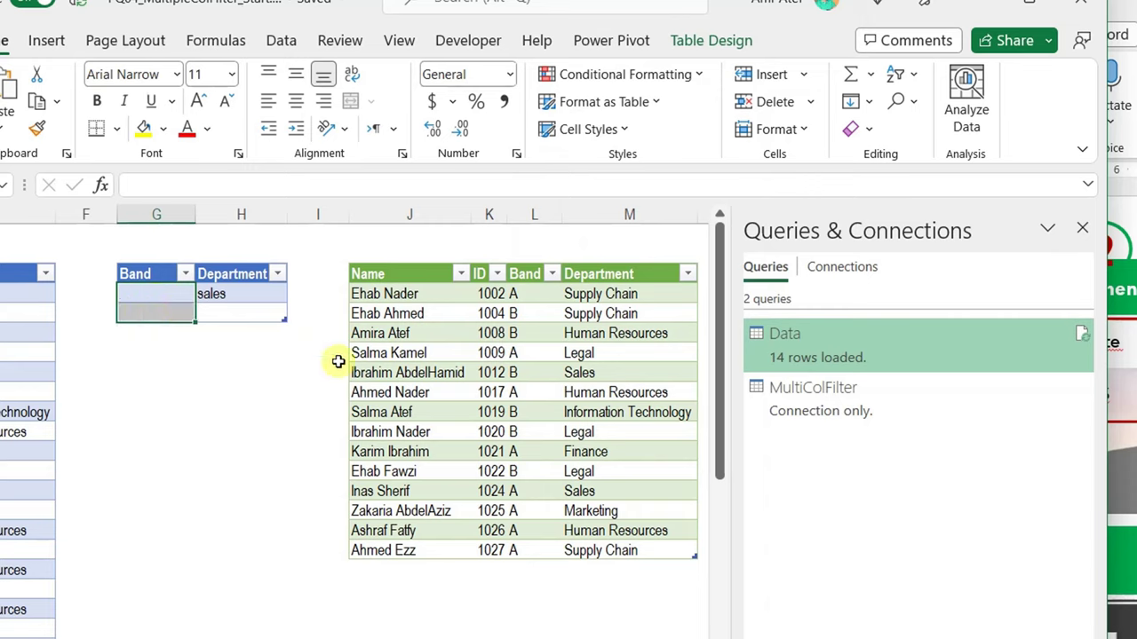
right_click(433, 351)
left_click(494, 344)
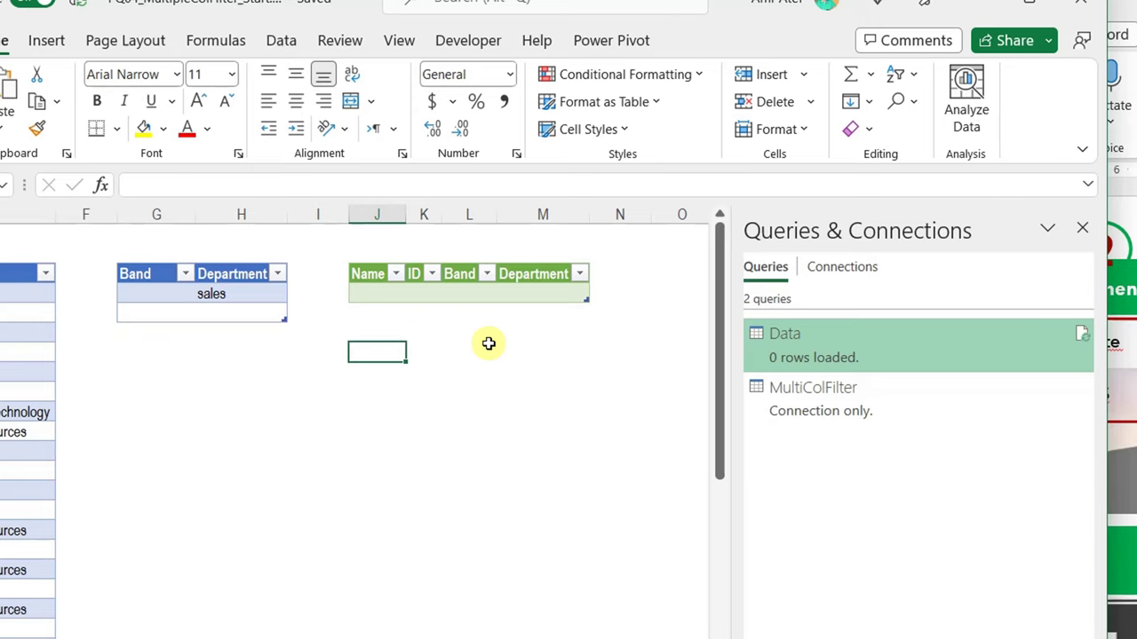
Open the Data query for editing and copy the full Table.SelectRows formula of its BandSearch step
left_click(896, 332)
double_click(830, 337)
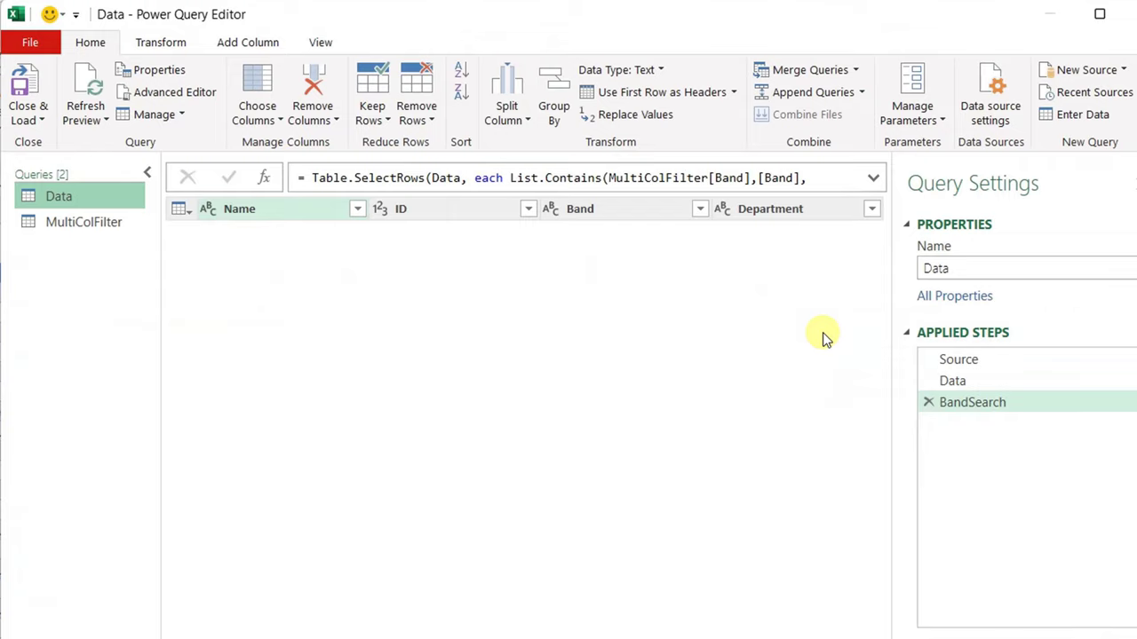
left_click(873, 177)
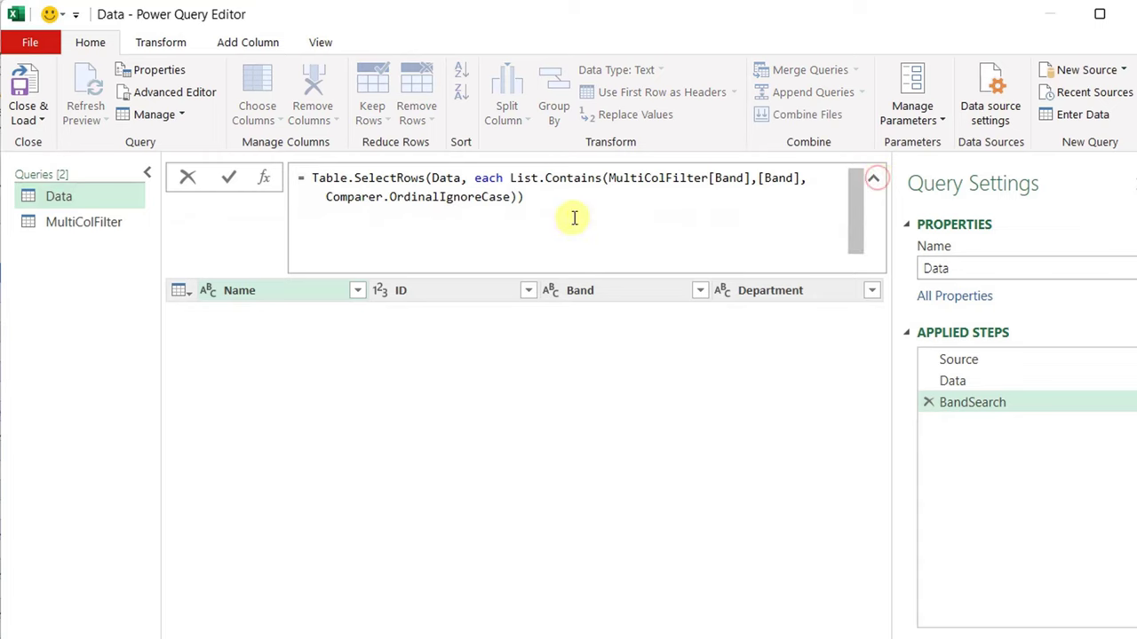
left_click_drag(533, 197, 215, 177)
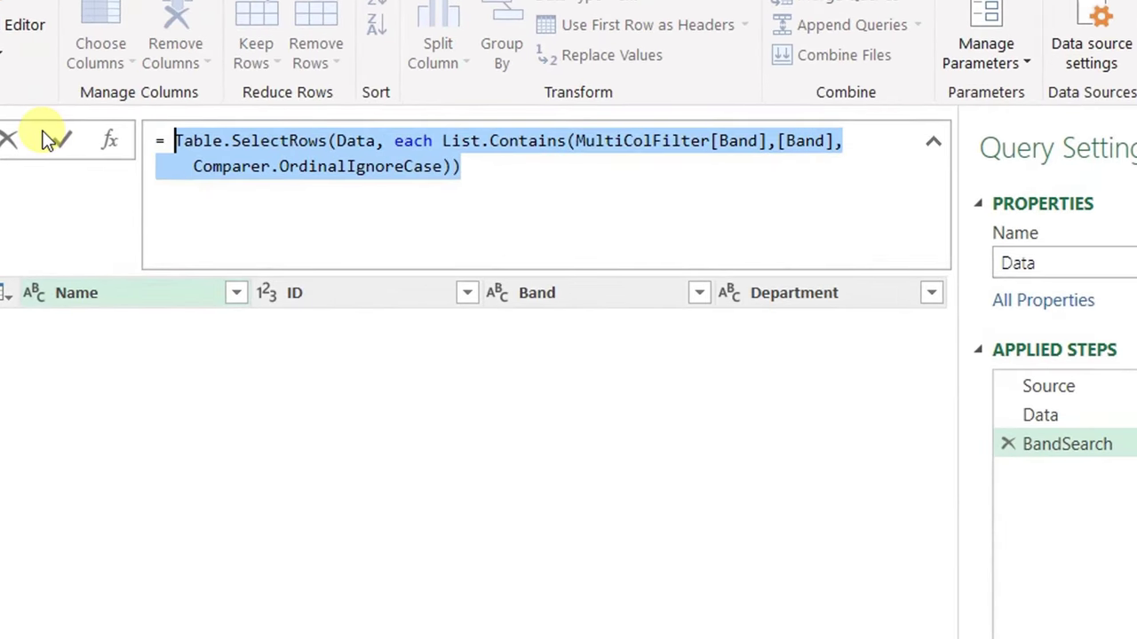
key("ctrl+c")
Add a custom step after BandSearch and replace its formula with the copied Table.SelectRows expression
left_click(113, 140)
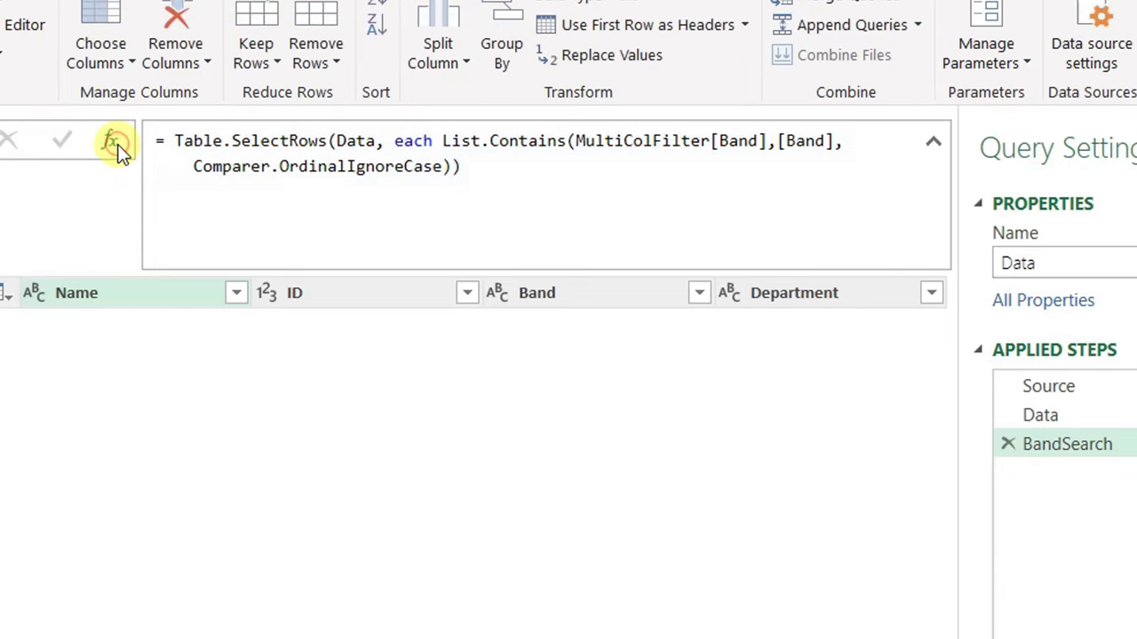
left_click_drag(282, 137, 167, 139)
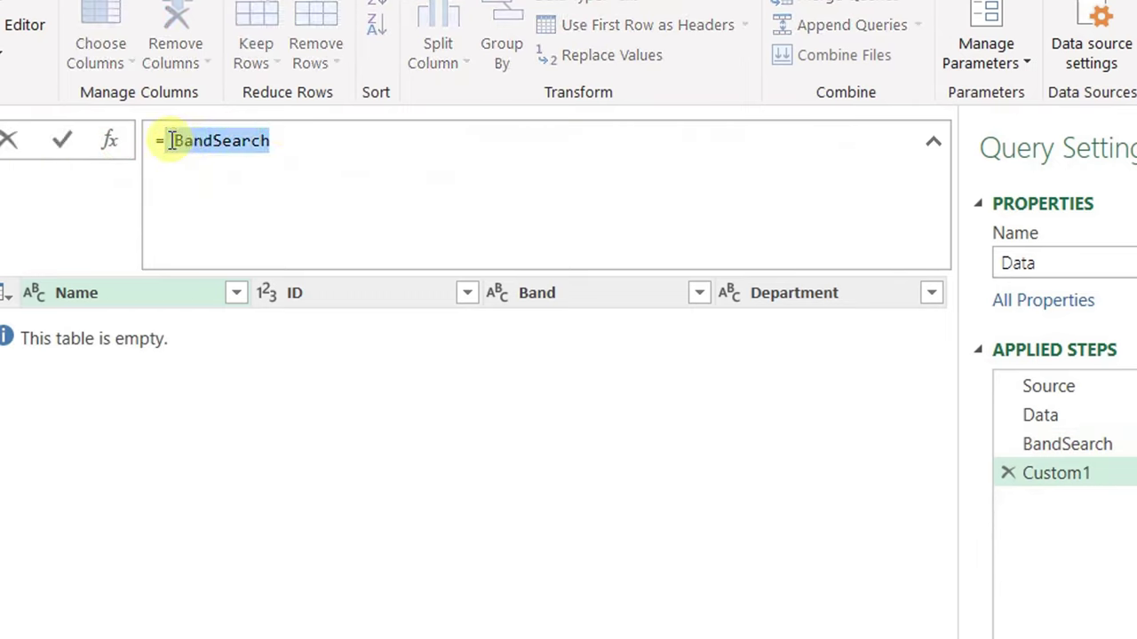
key("BackSpace")
key("ctrl+v")
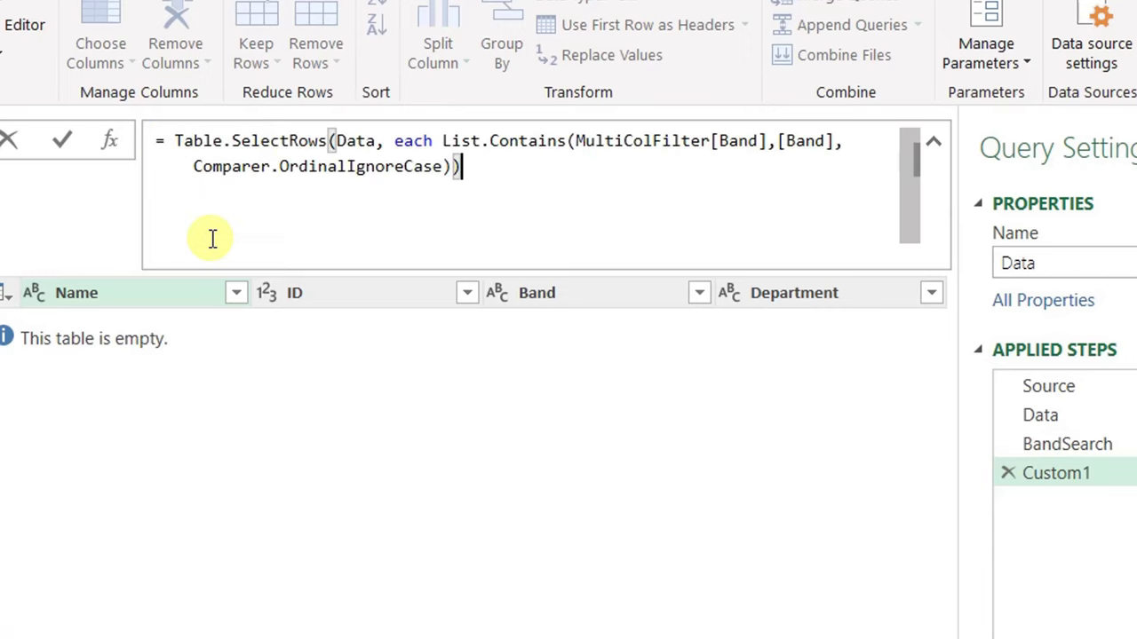
Replace both Band column references in the new step's List.Contains call with Department and apply the formula
mouse_move(364, 142)
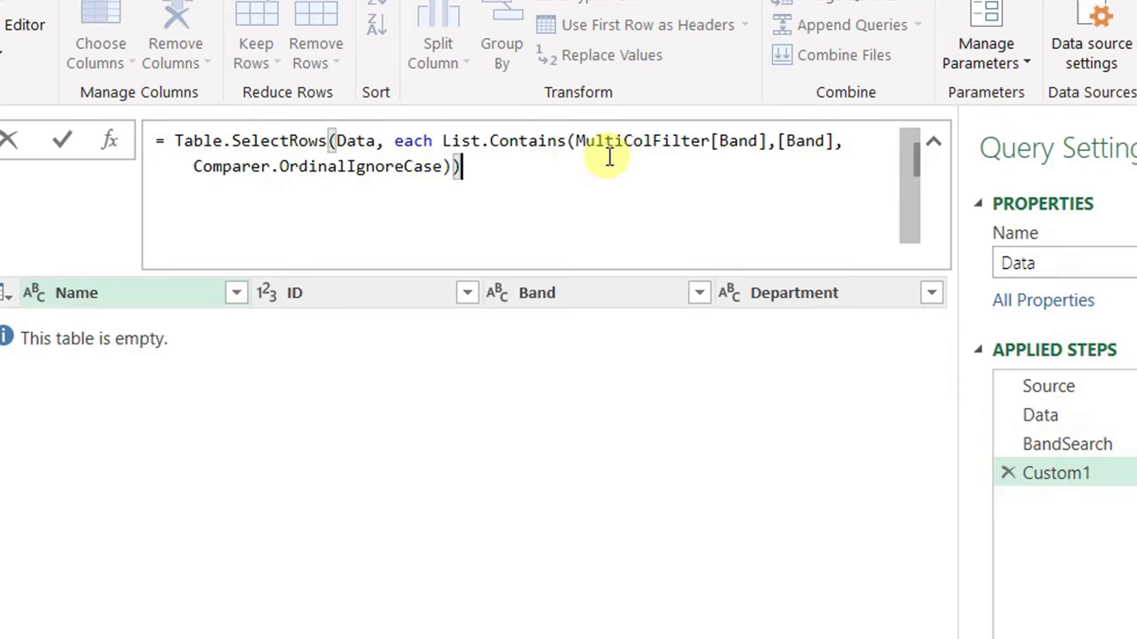
double_click(733, 142)
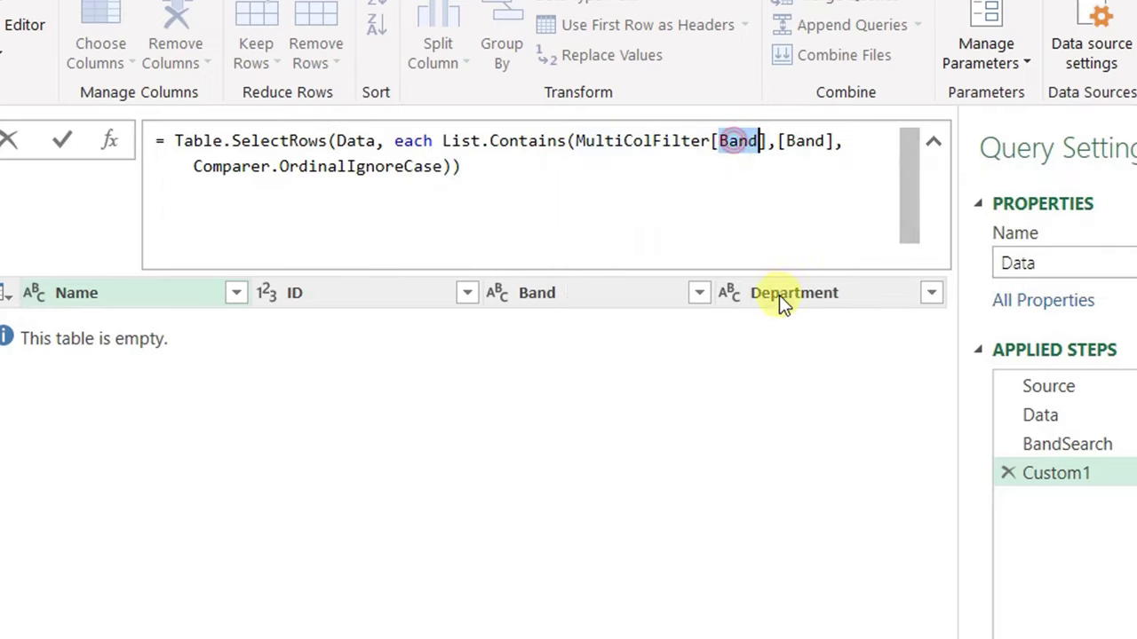
type("De")
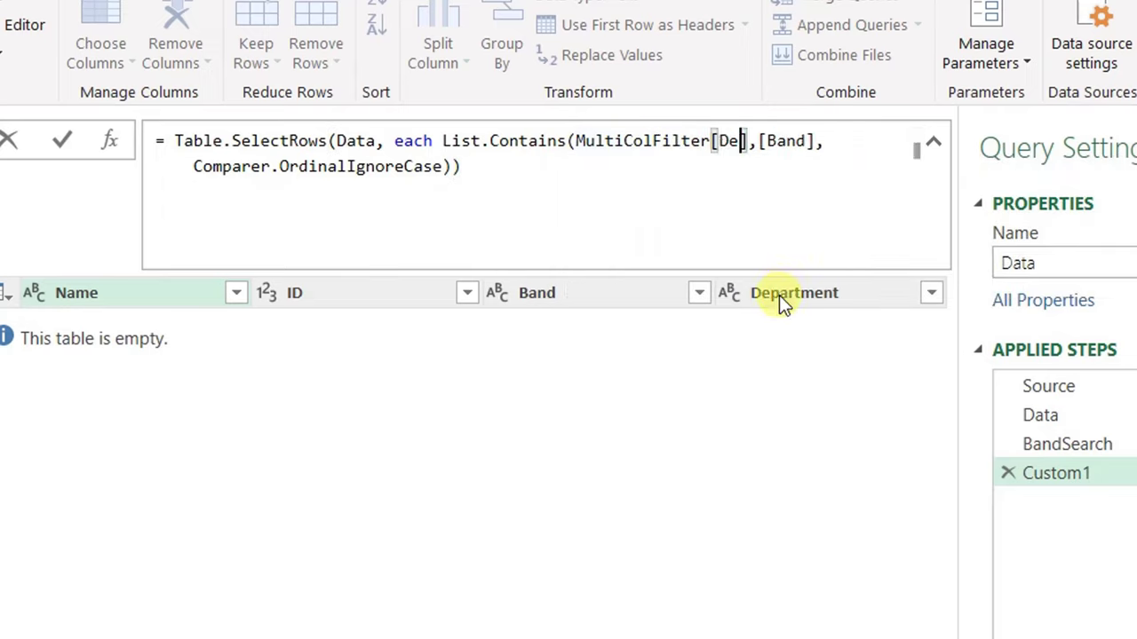
type("aprtment")
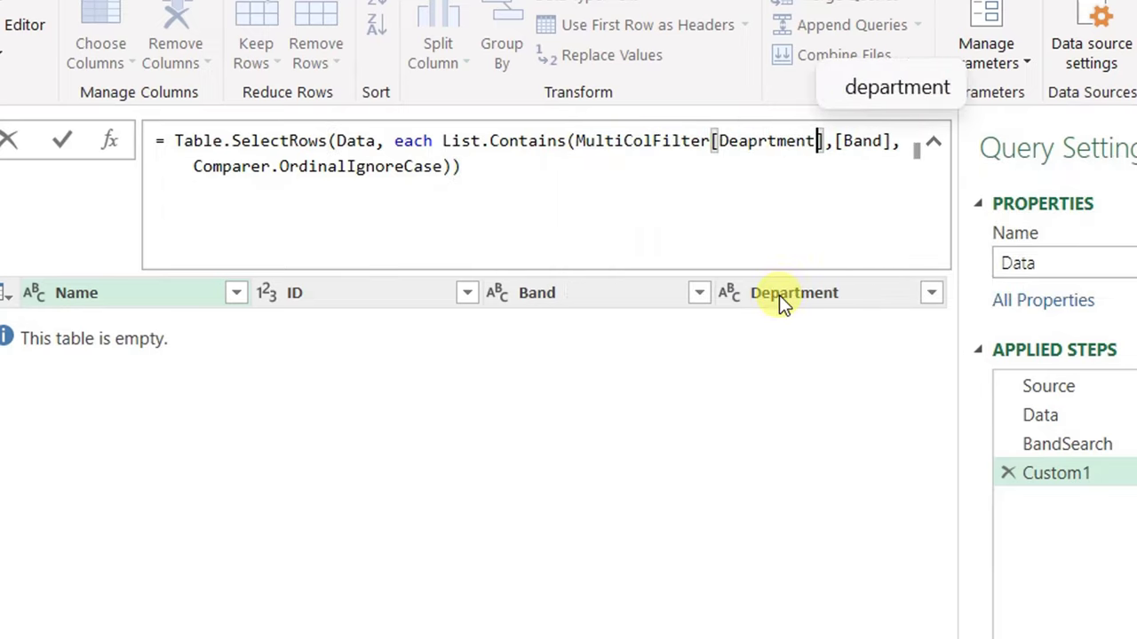
double_click(874, 153)
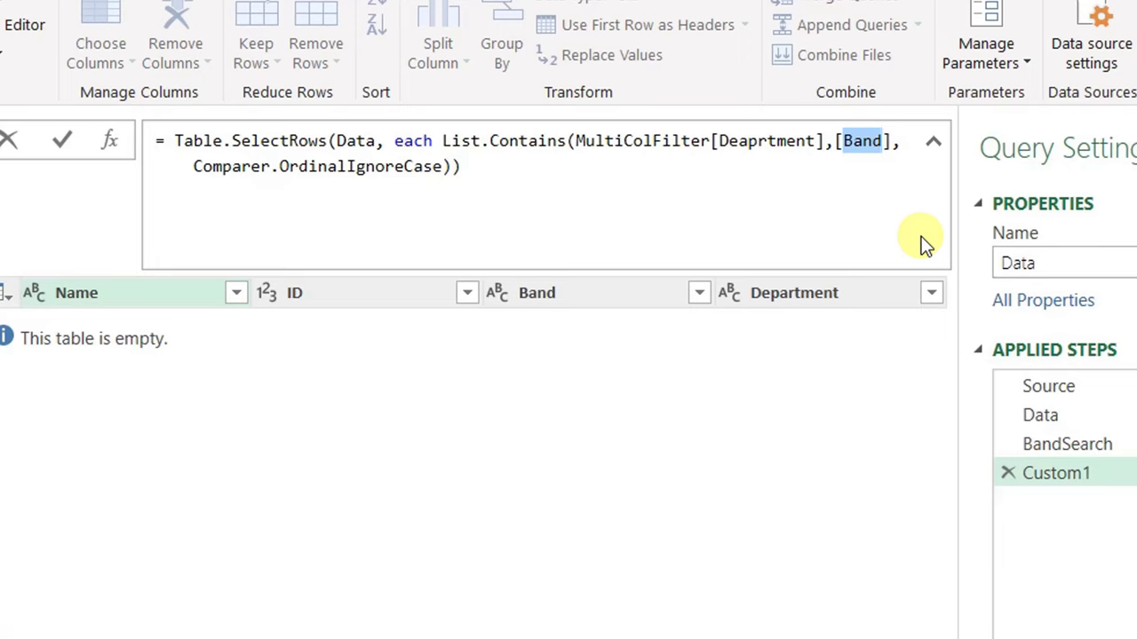
type("Department")
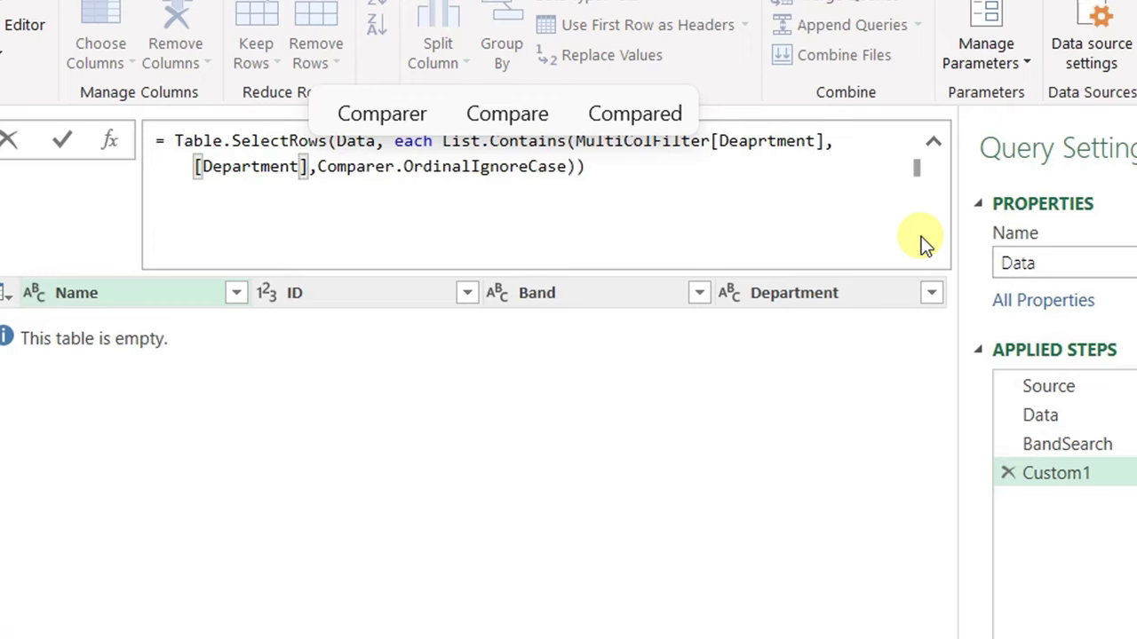
left_click(63, 142)
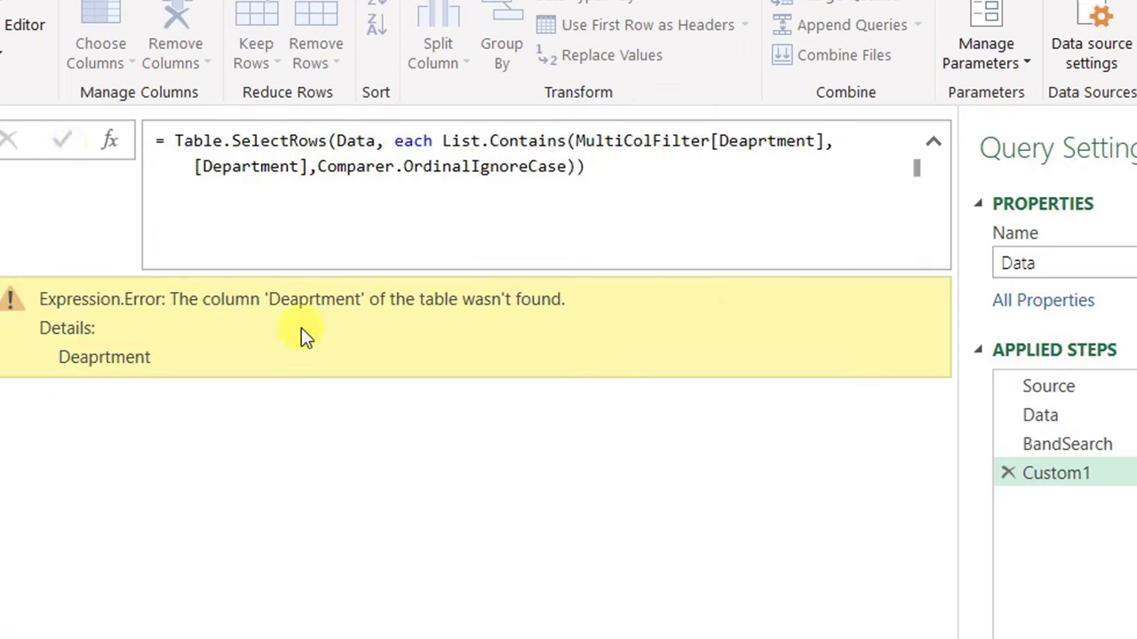
Correct the spelling of the list column to MultiColFilter[Department] and reapply the formula
left_click(748, 140)
key("BackSpace")
key("Right")
type("a")
key("Return")
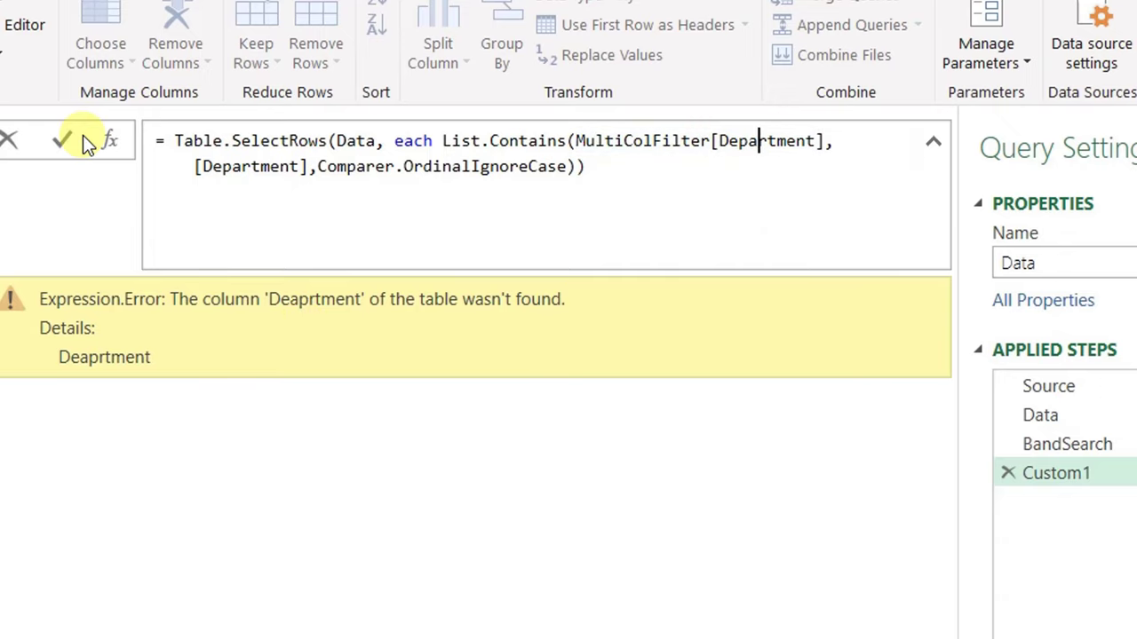
left_click(70, 139)
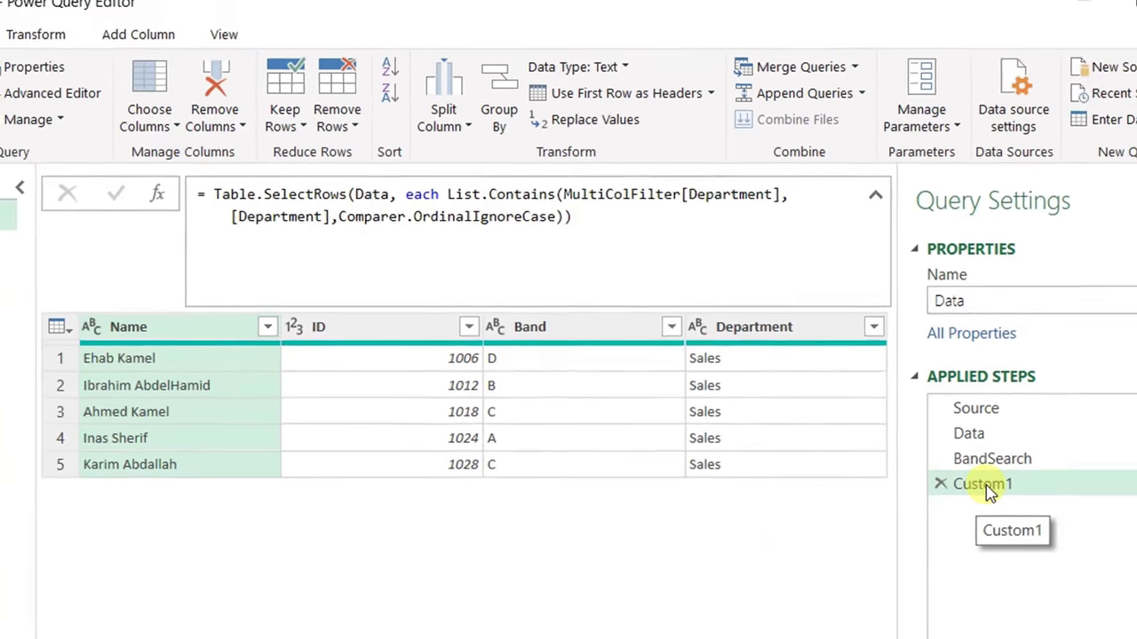
Rename the Custom1 applied step as DepSearch
right_click(990, 492)
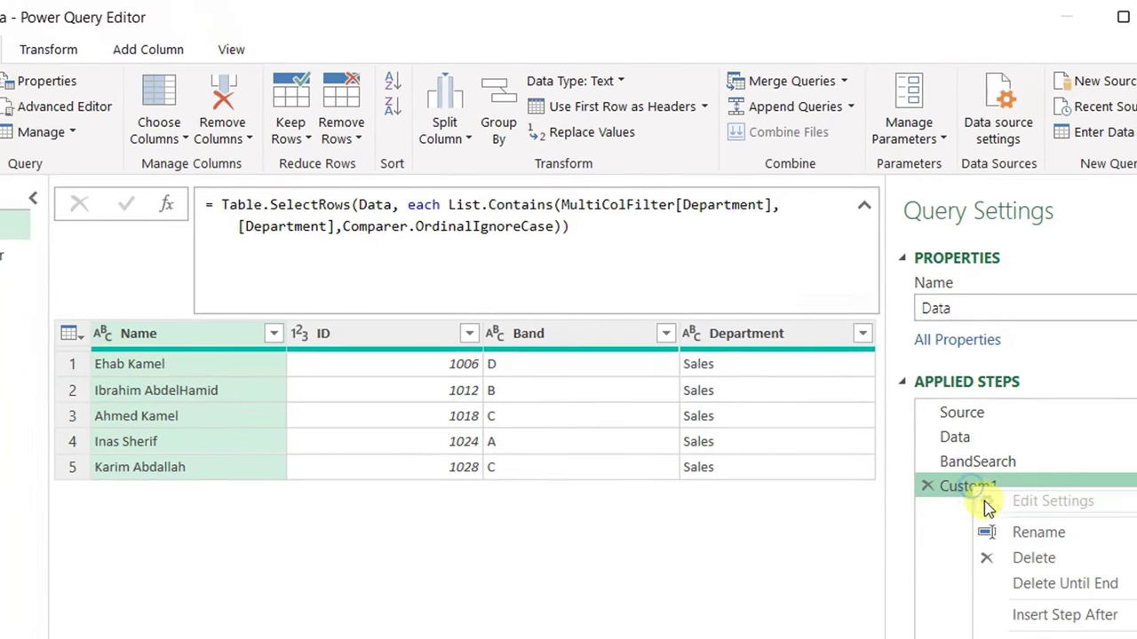
left_click(1033, 535)
type("Del")
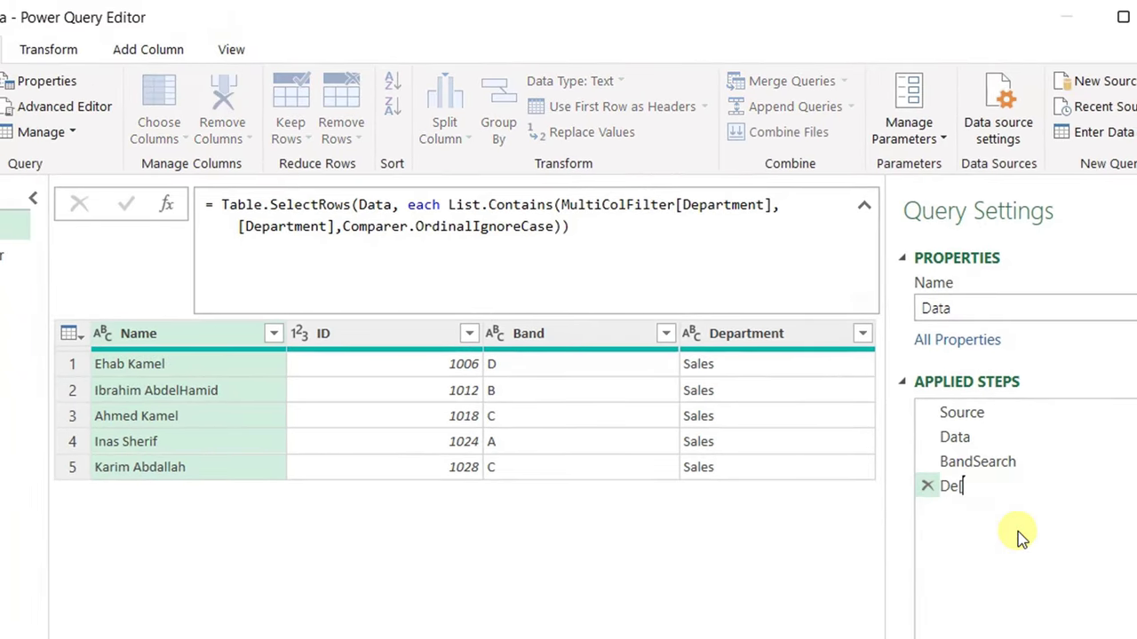
type("pSearch")
key("Return")
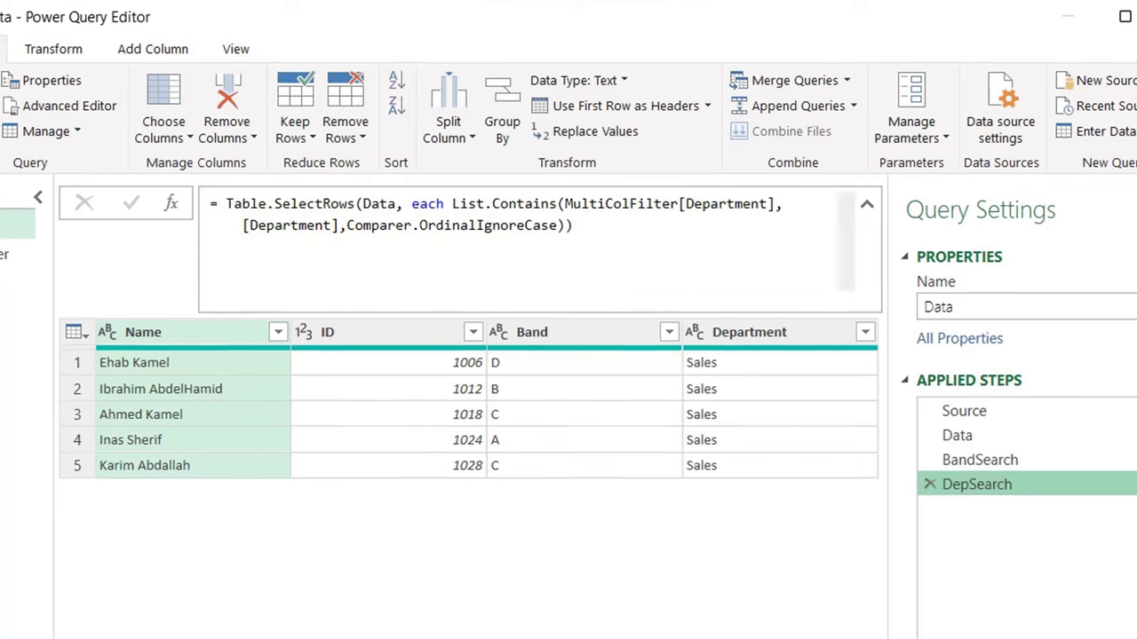
Close and load the query, enter c as the first Band criterion beside sales, and refresh the results table
left_click(18, 91)
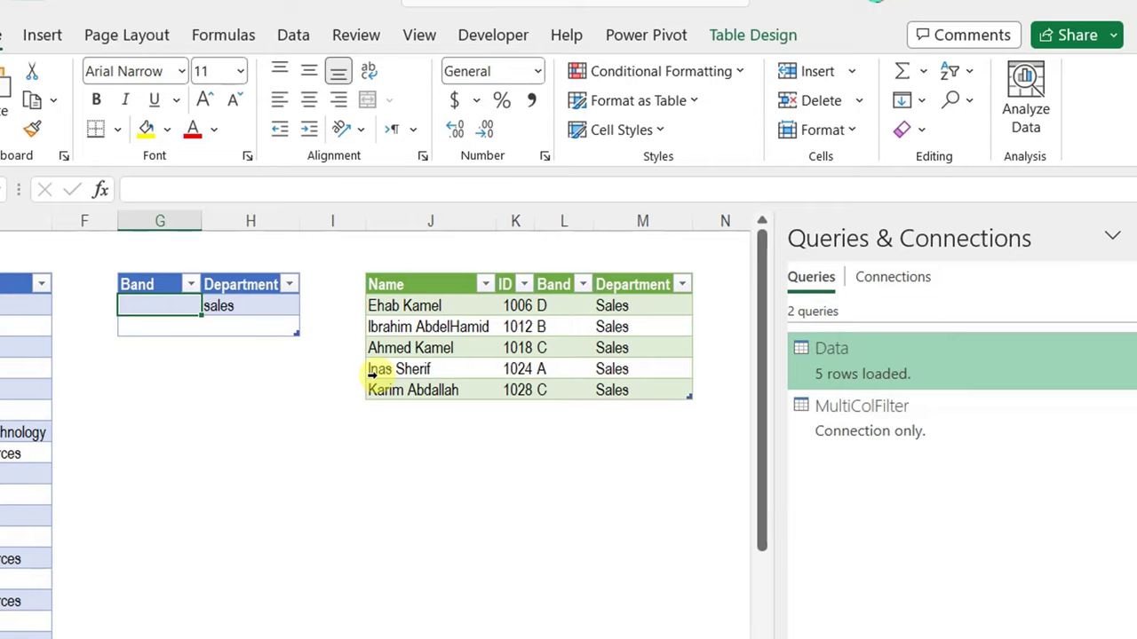
type("c")
key("Return")
right_click(484, 327)
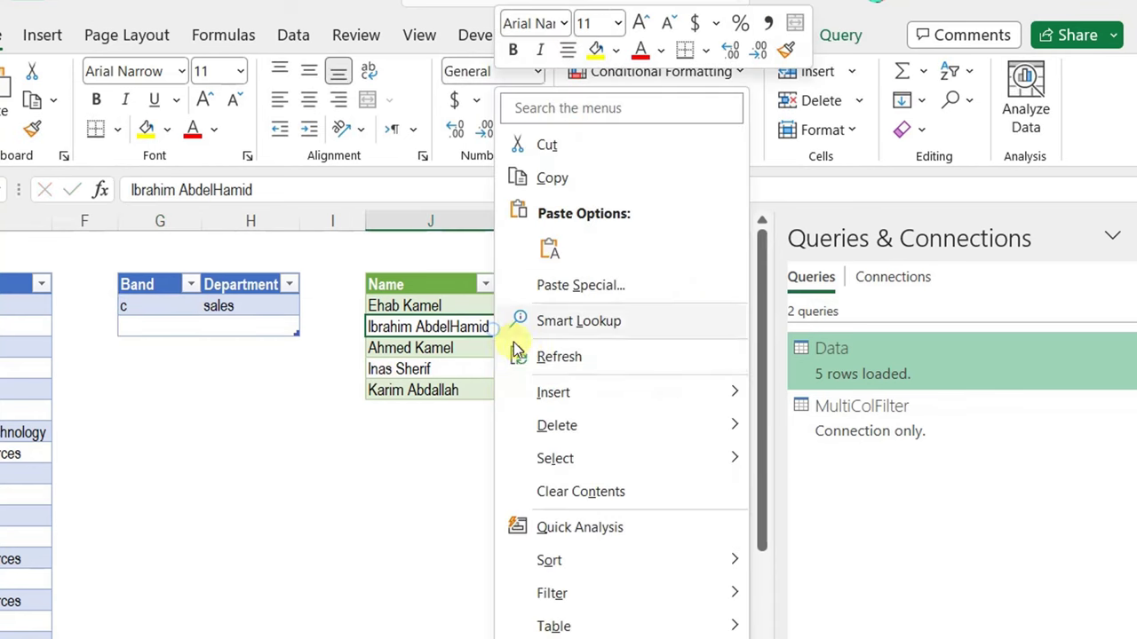
left_click(539, 356)
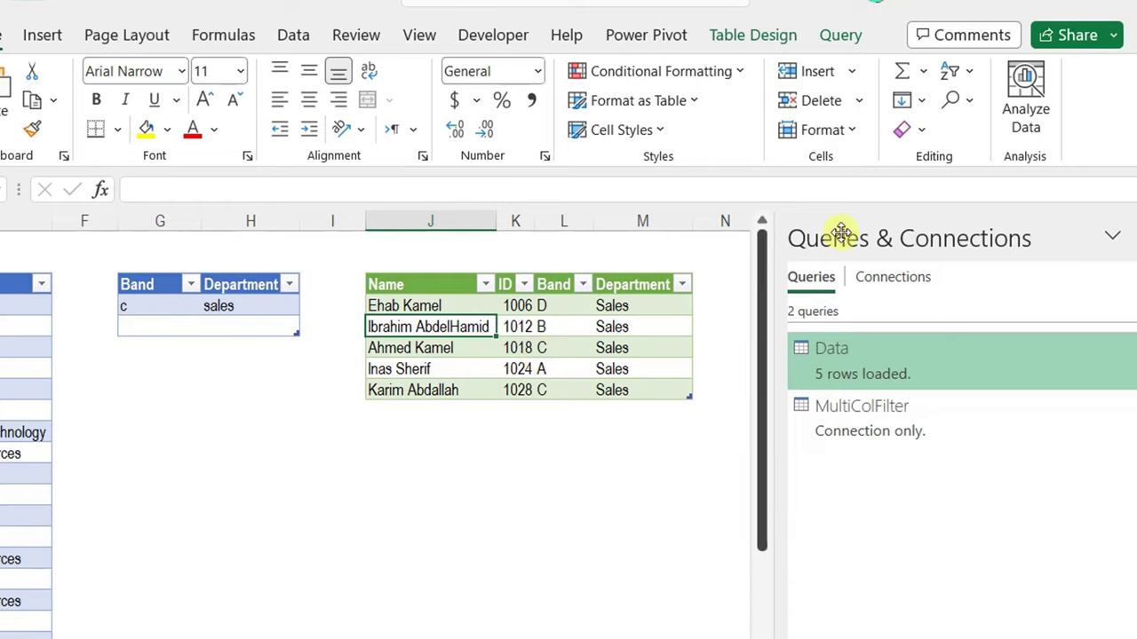
Reopen the Data query and add a custom step whose formula is the copied Table.SelectRows filter on MultiColFilter[Band]
left_click(924, 359)
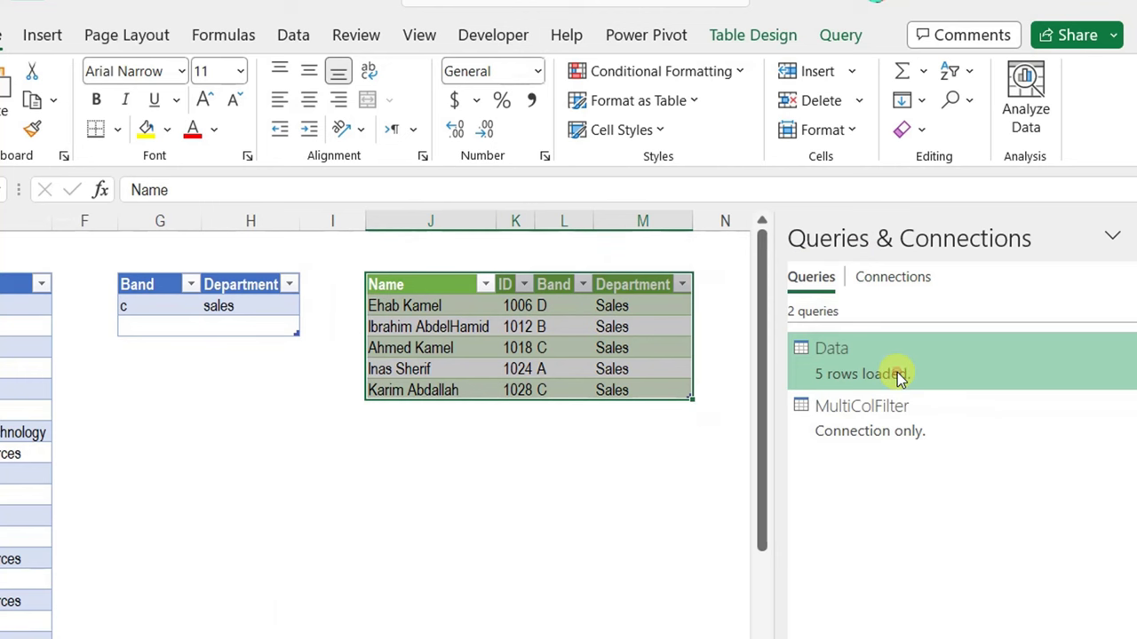
double_click(899, 375)
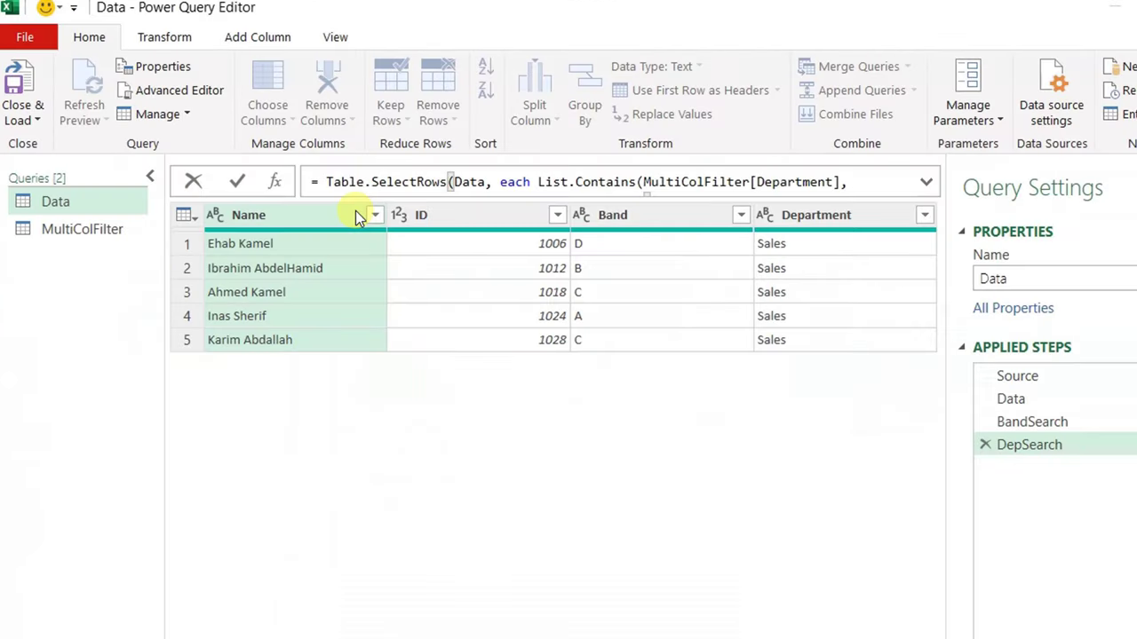
left_click(273, 183)
left_click(932, 183)
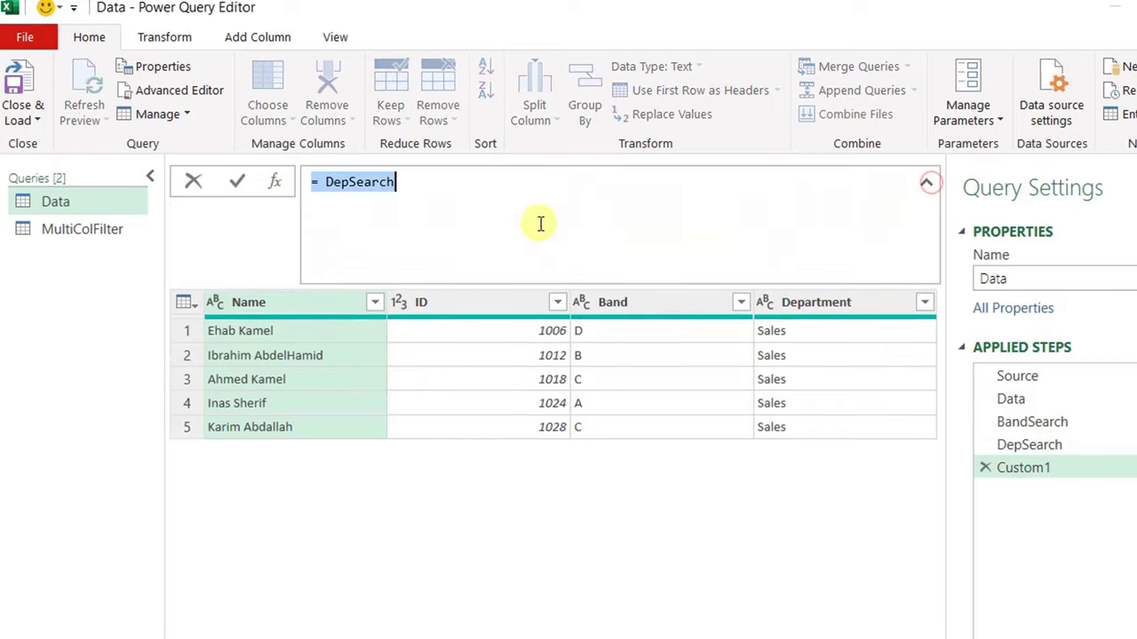
left_click_drag(394, 183, 328, 186)
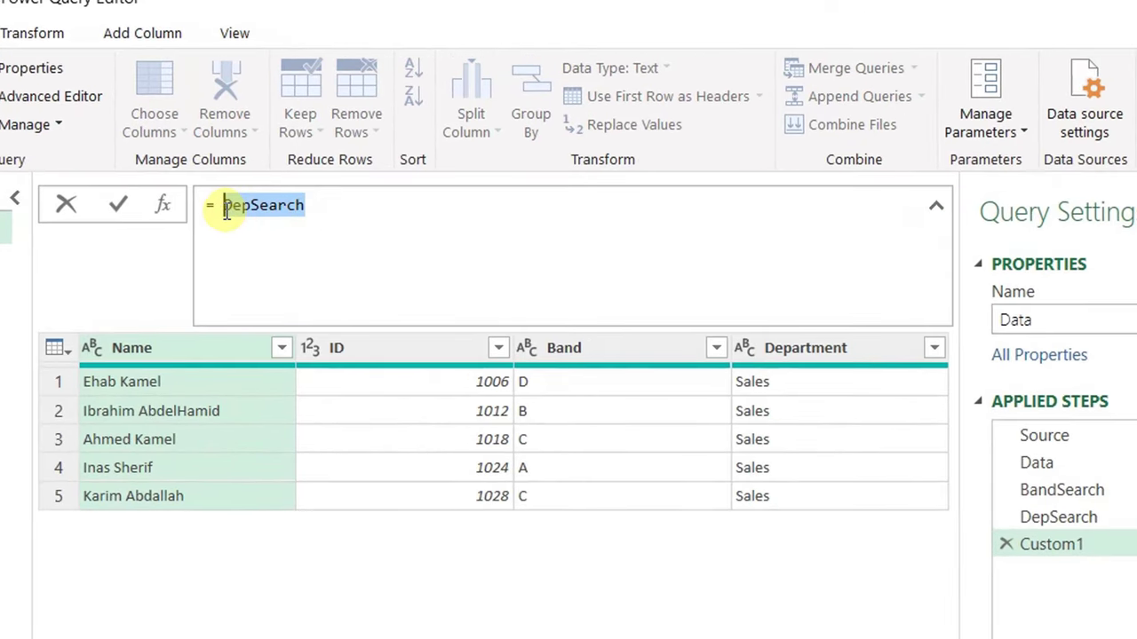
key("ctrl+v")
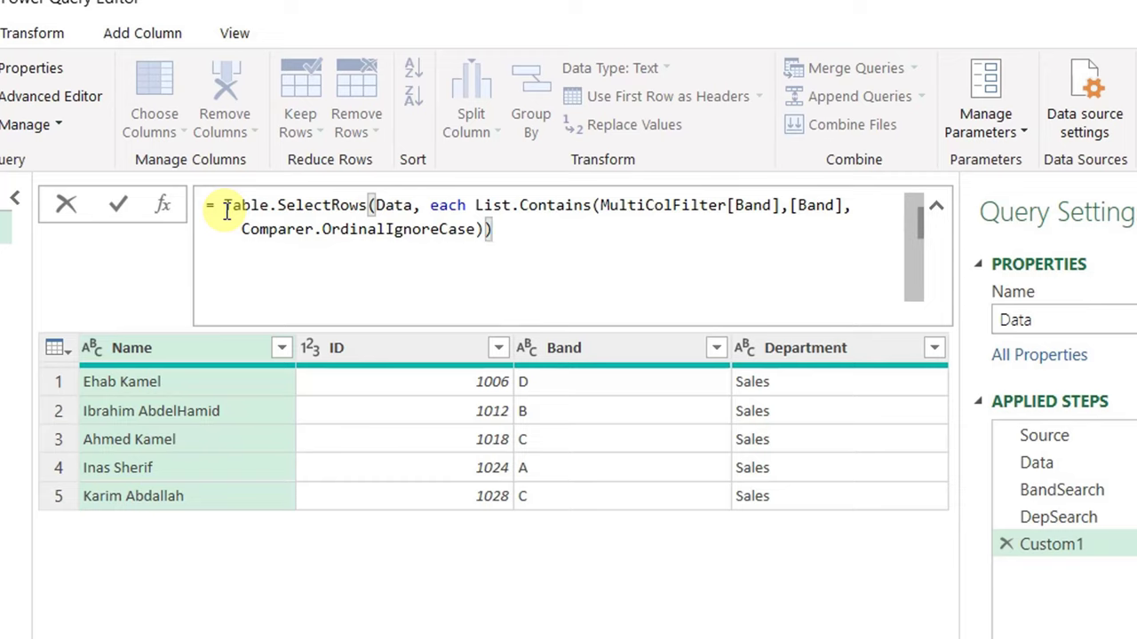
Append an and operator inside the SelectRows condition, followed by a copy of the List.Contains call
key("Left")
type("and")
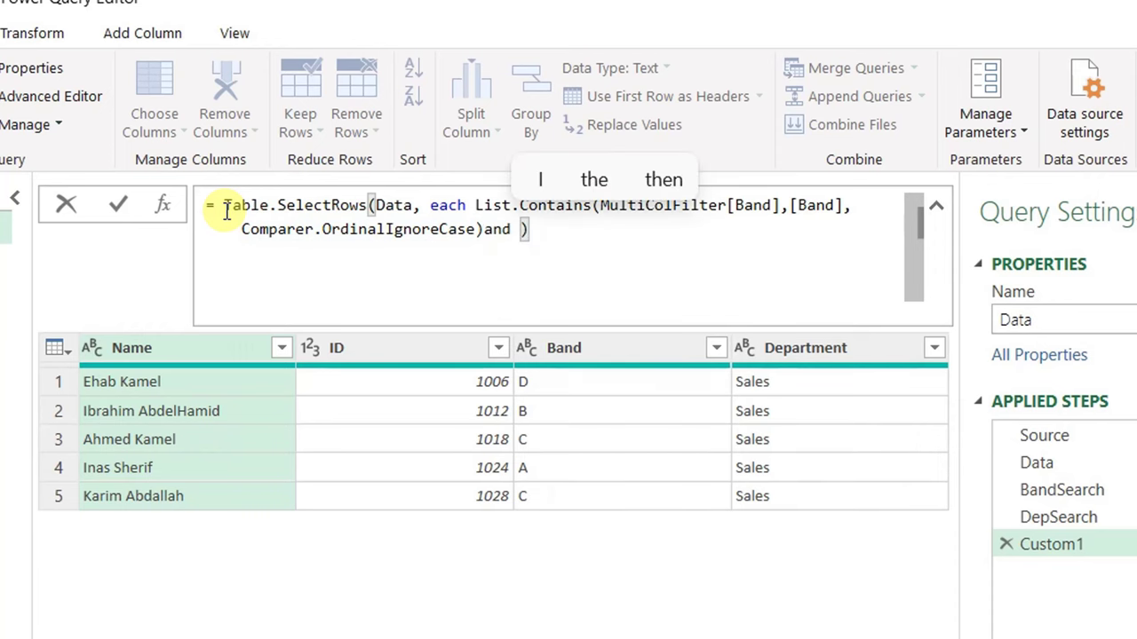
left_click_drag(475, 205, 524, 231)
key("ctrl+c")
left_click(519, 230)
key("ctrl+v")
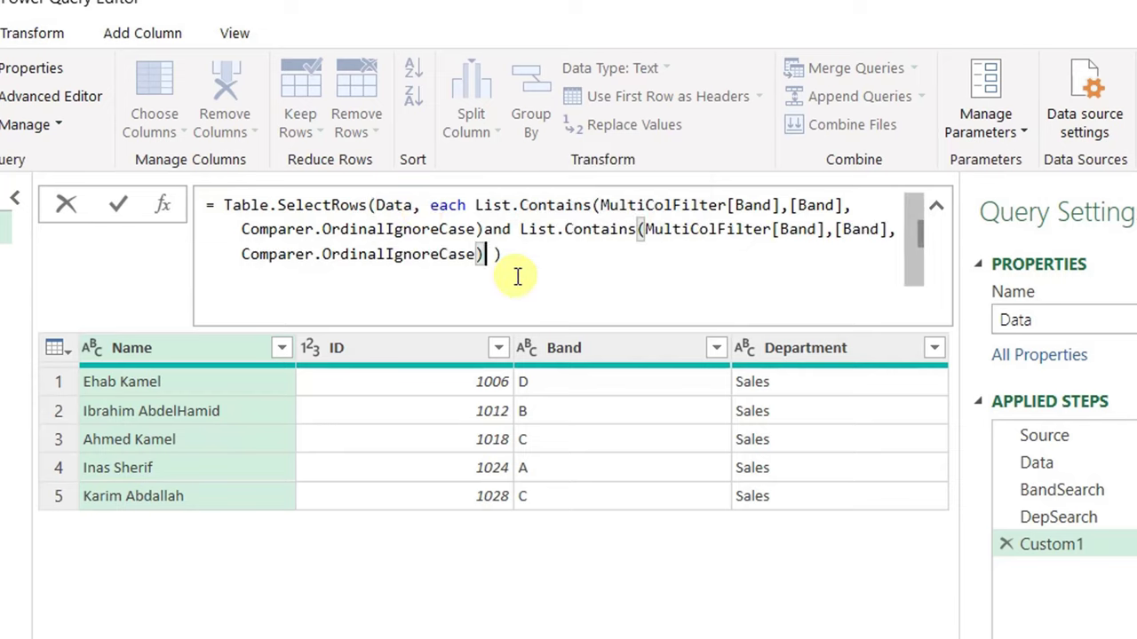
Replace both Band references in the second List.Contains call with Department and apply the formula
double_click(808, 231)
type("Depart")
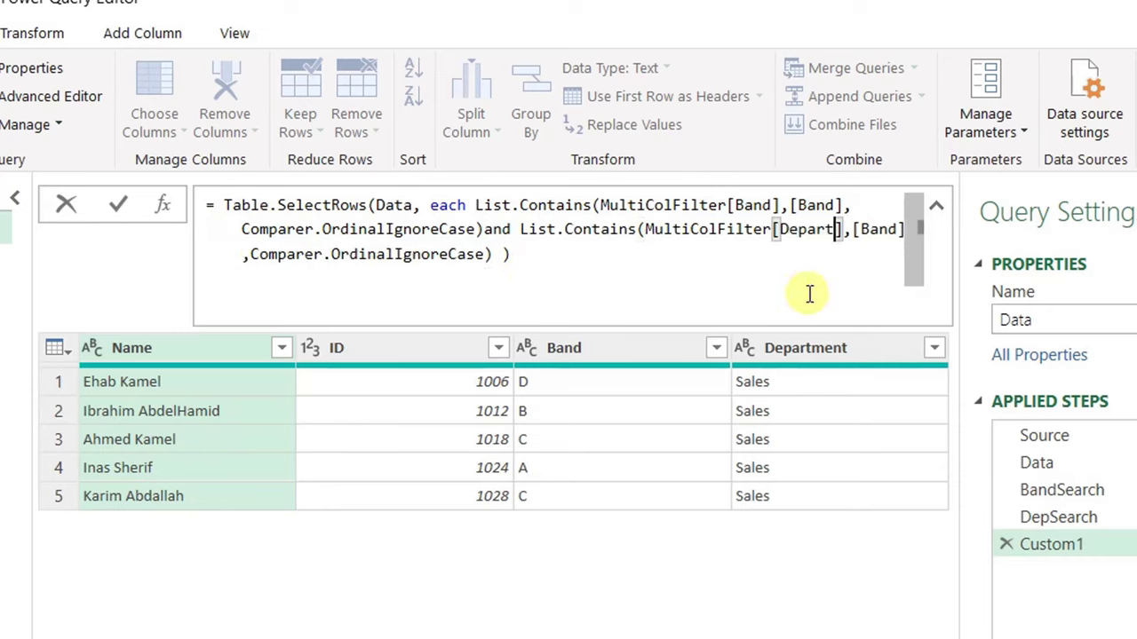
type("ment")
double_click(262, 254)
type("Department")
left_click(114, 206)
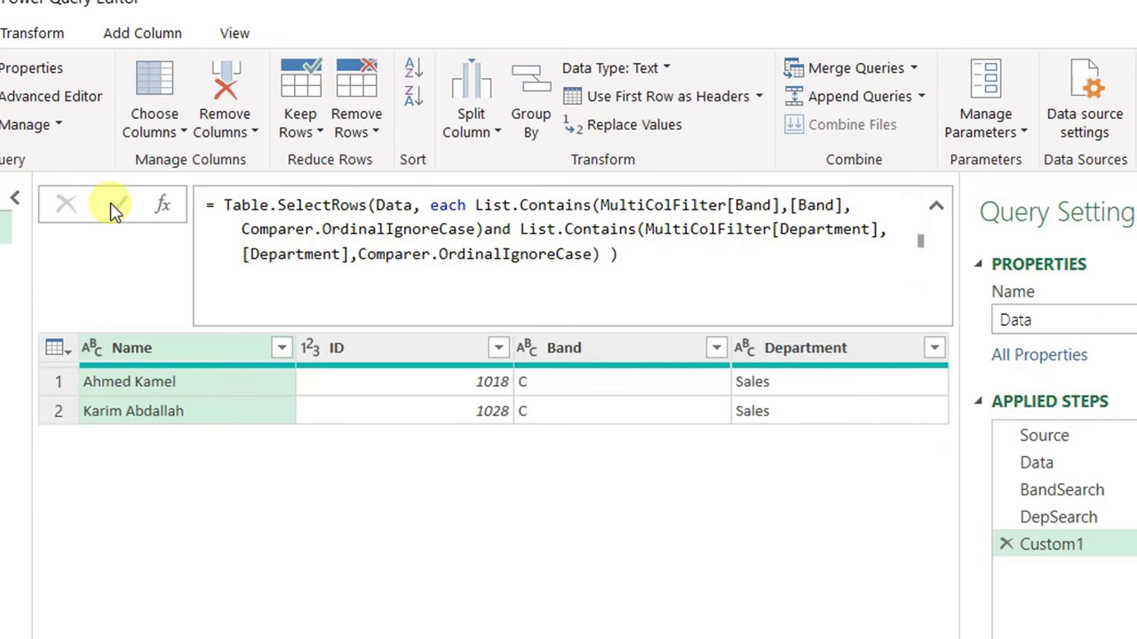
Rename the Custom1 applied step as Both, then close and load the query to the worksheet
right_click(1077, 545)
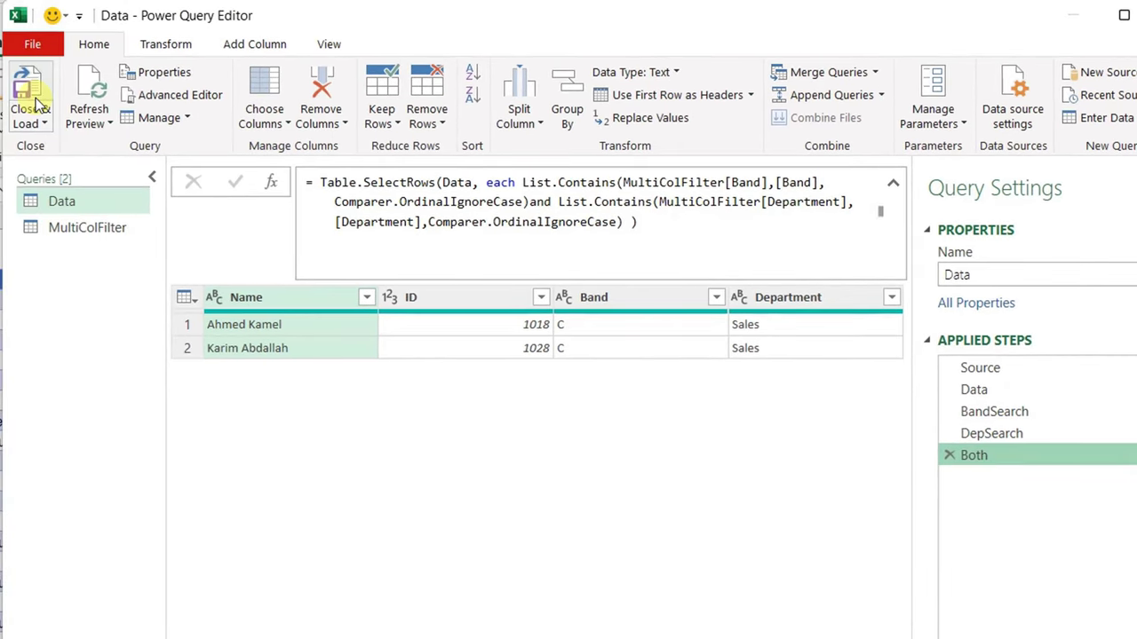
left_click(35, 102)
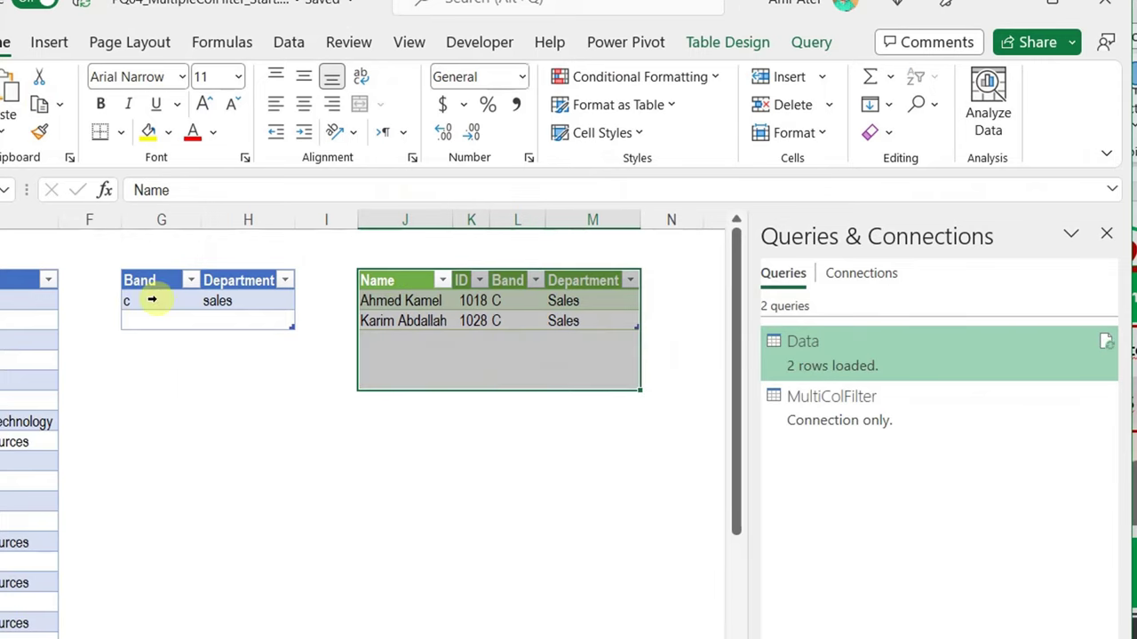
left_click(155, 301)
left_click(239, 303)
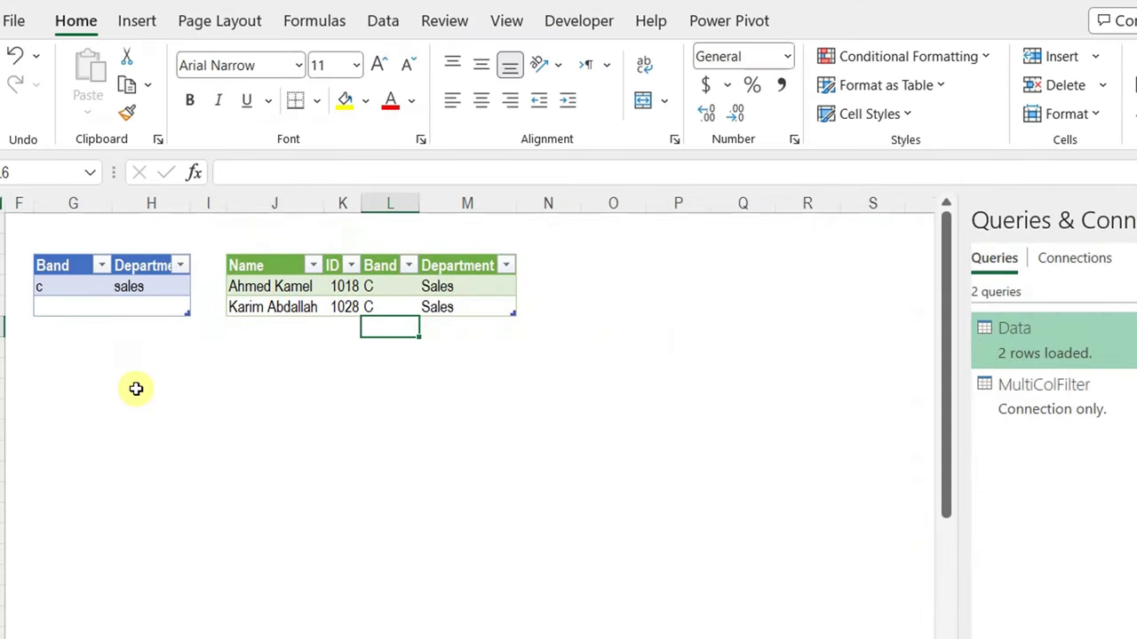
Clear the Band criterion in the filter table, leaving only sales, and refresh the results table
left_click(56, 285)
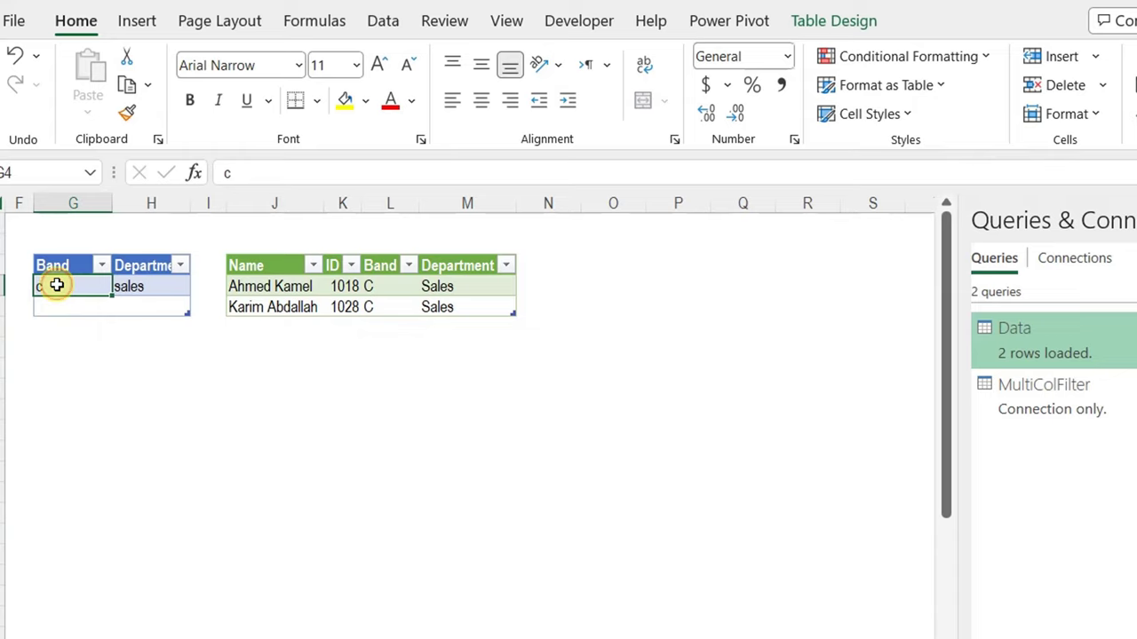
key("Delete")
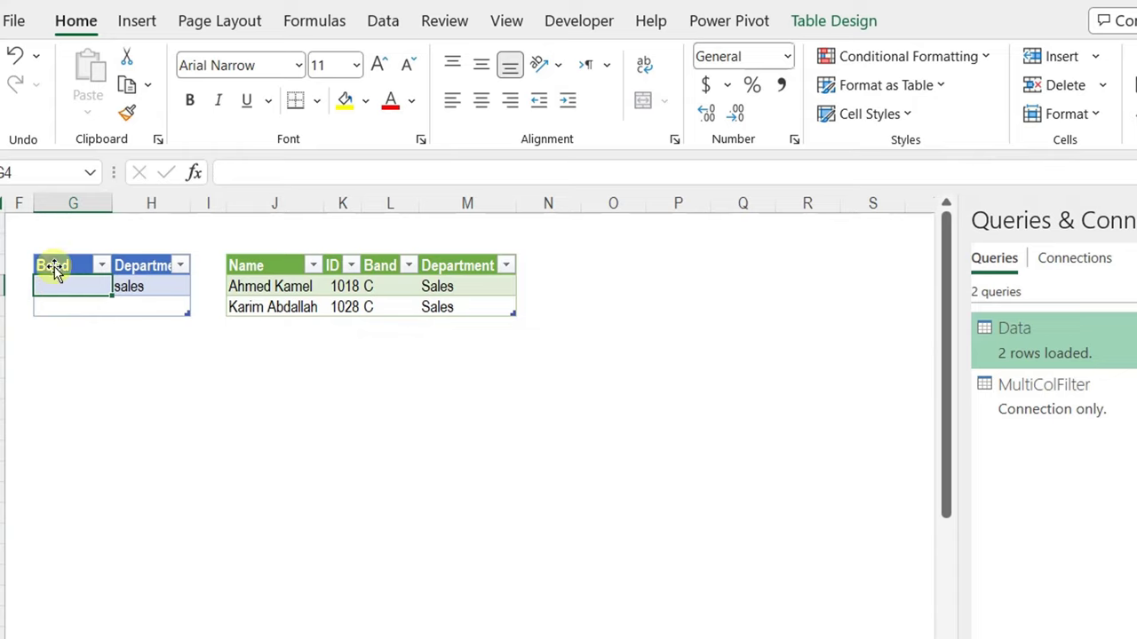
right_click(293, 291)
left_click(383, 342)
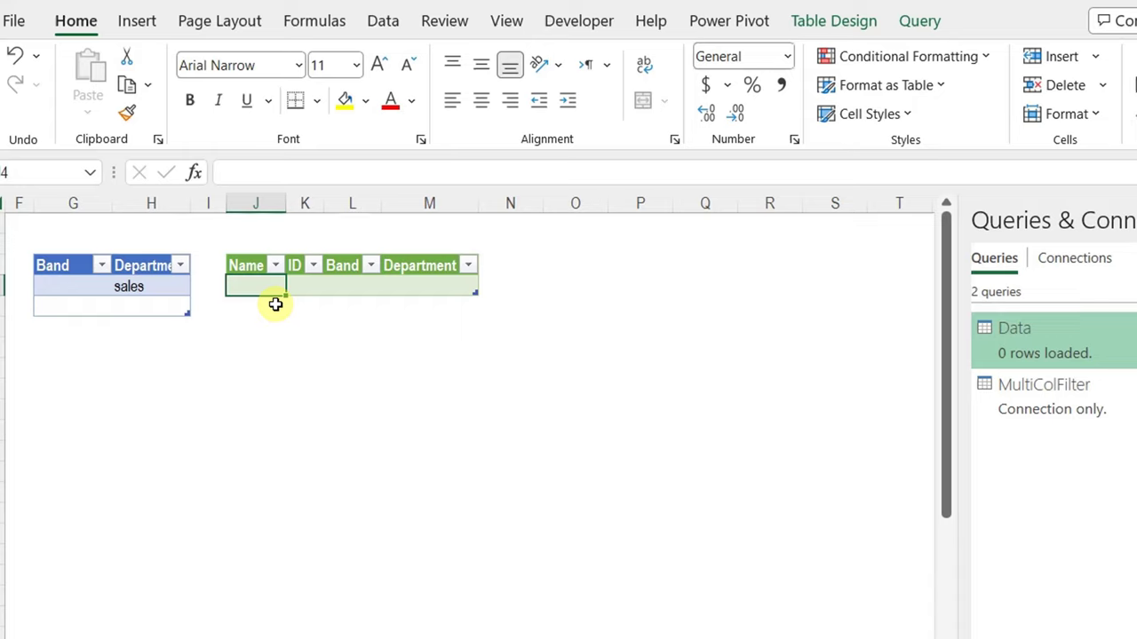
Reopen the Data query and examine the rows returned by the BandSearch, DepSearch and Both steps with the Band criterion blank
left_click(1066, 338)
double_click(1067, 338)
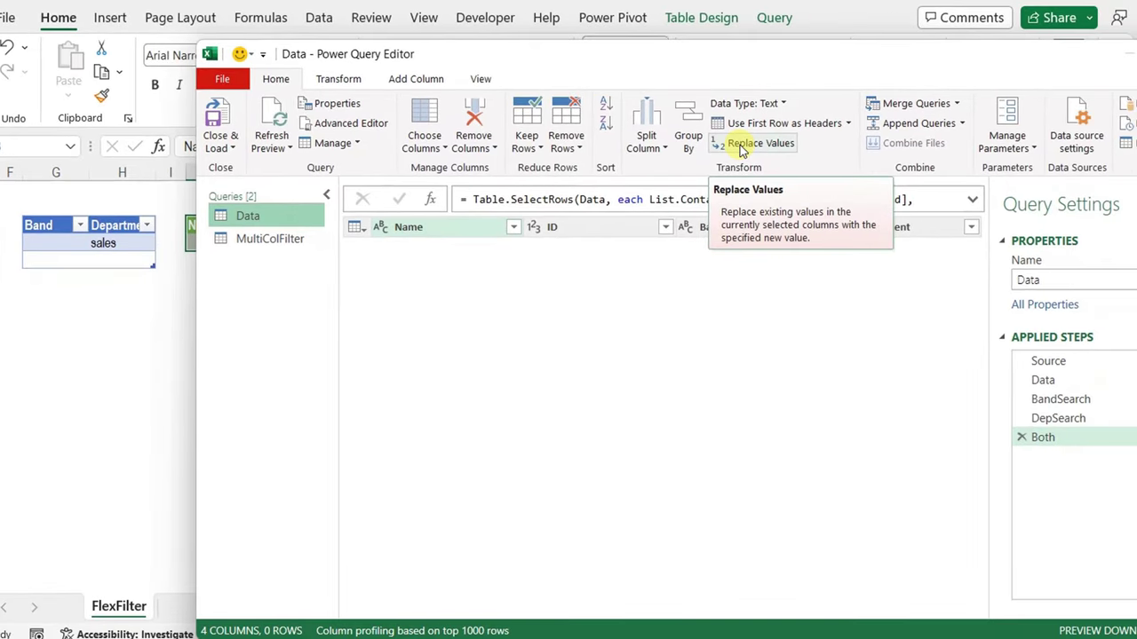
left_click(1078, 402)
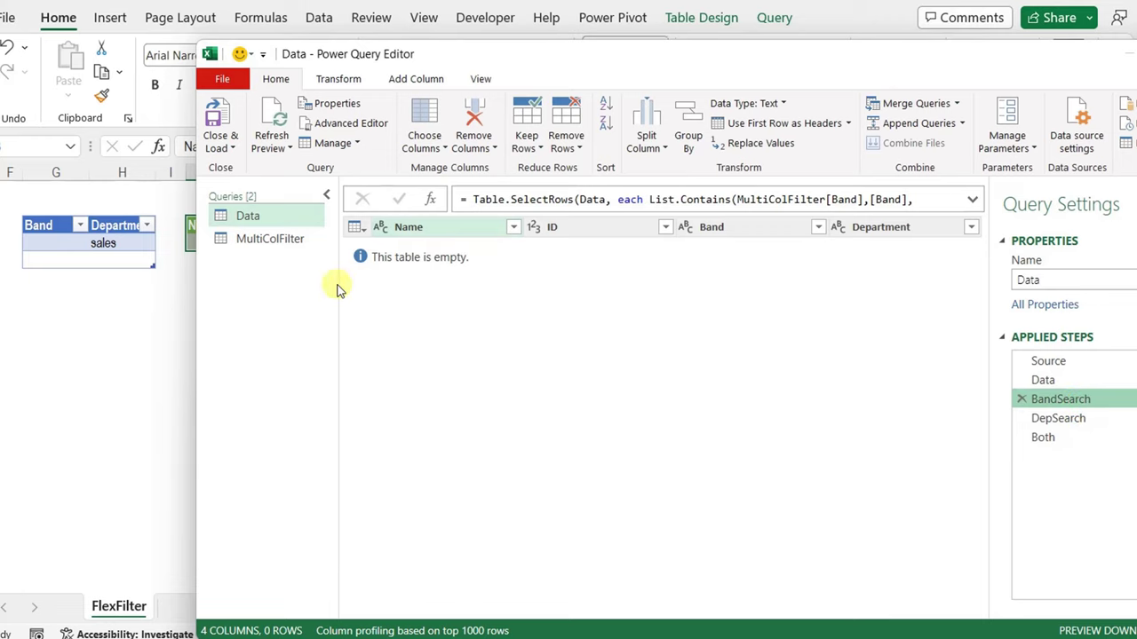
left_click(1069, 422)
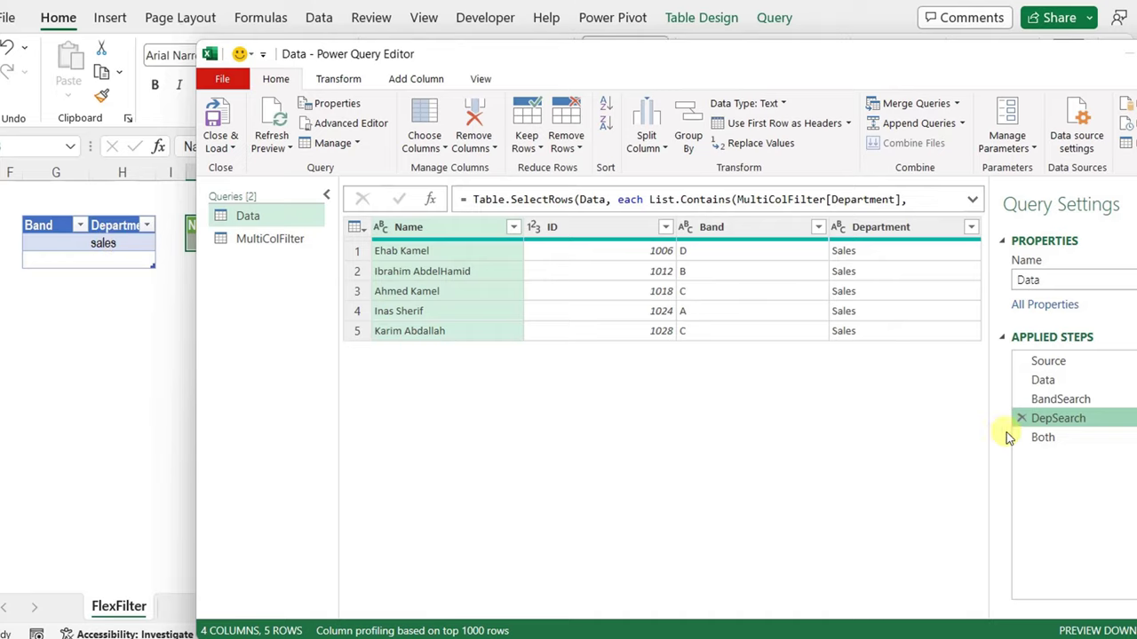
left_click(1042, 437)
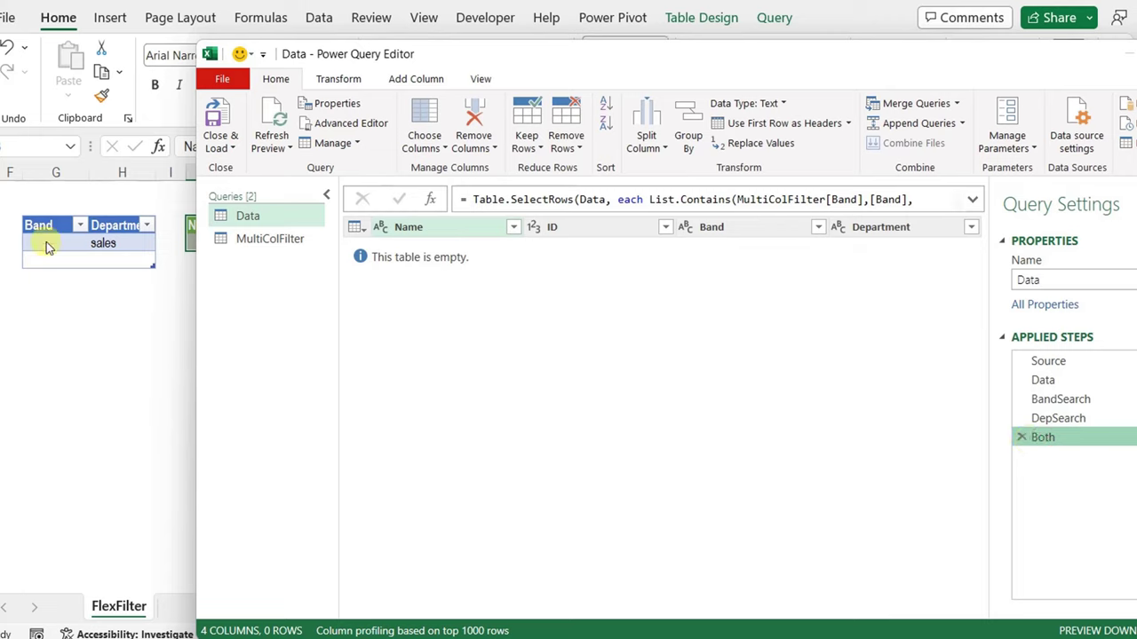
left_click_drag(1071, 417, 1089, 444)
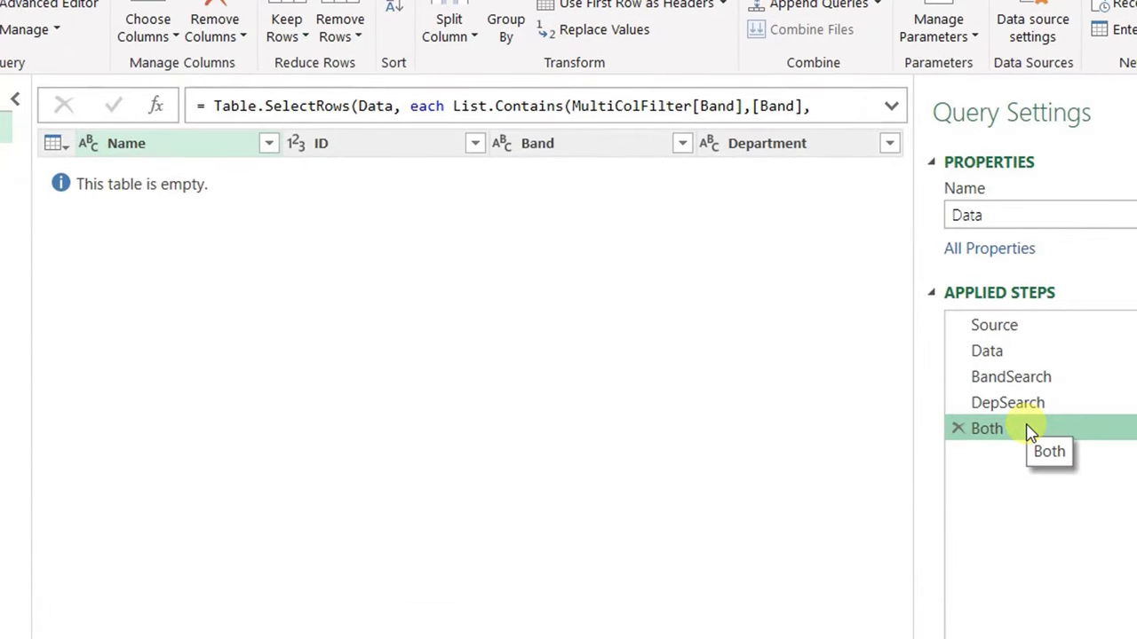
Add a custom step after Both with the formula Table.IsEmpty(BandSearch) and apply it
left_click(154, 106)
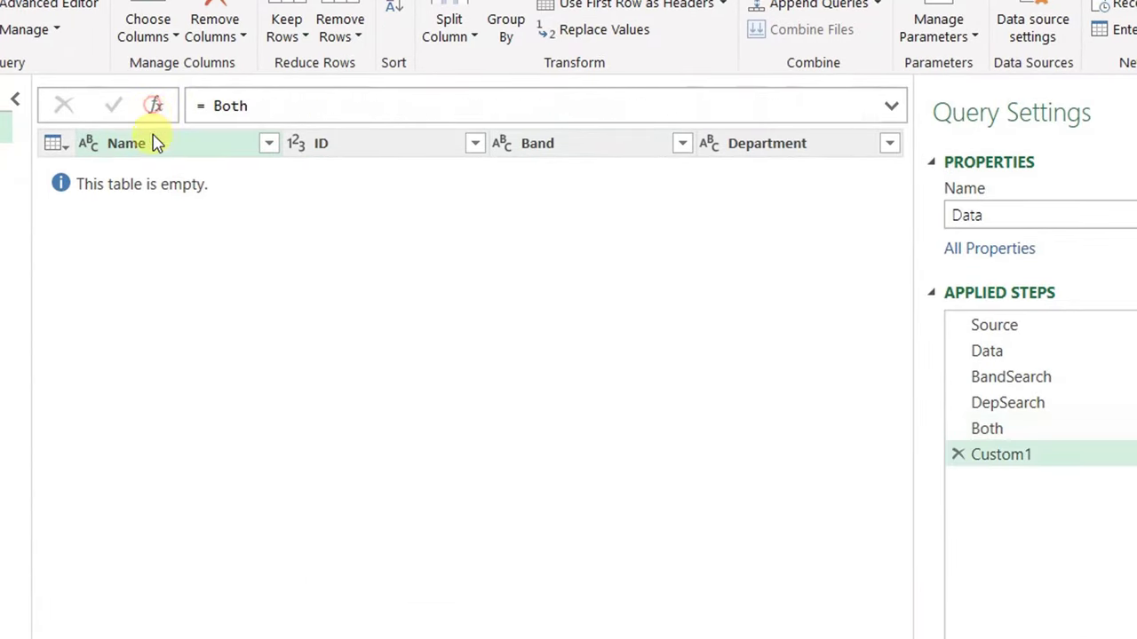
left_click_drag(254, 105, 215, 106)
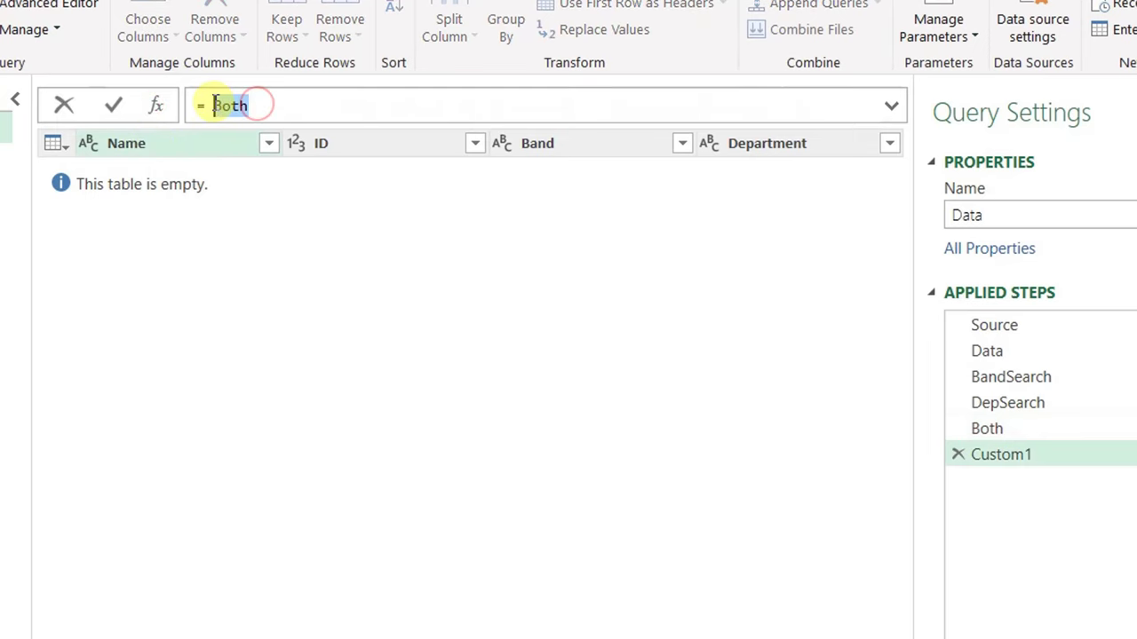
type("Tableis")
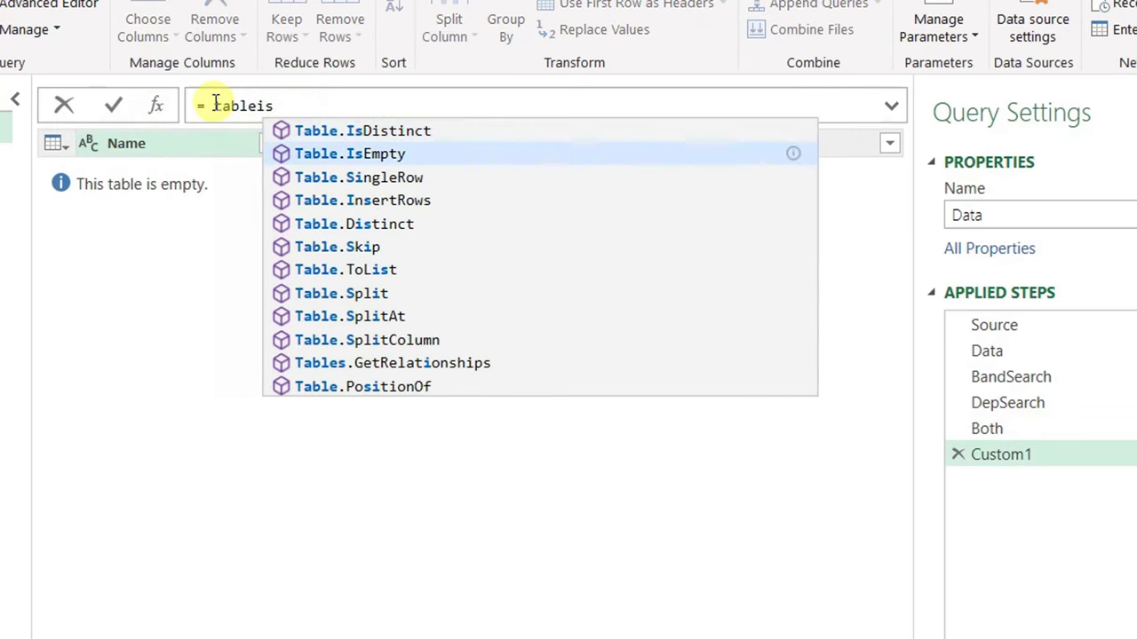
key("Tab")
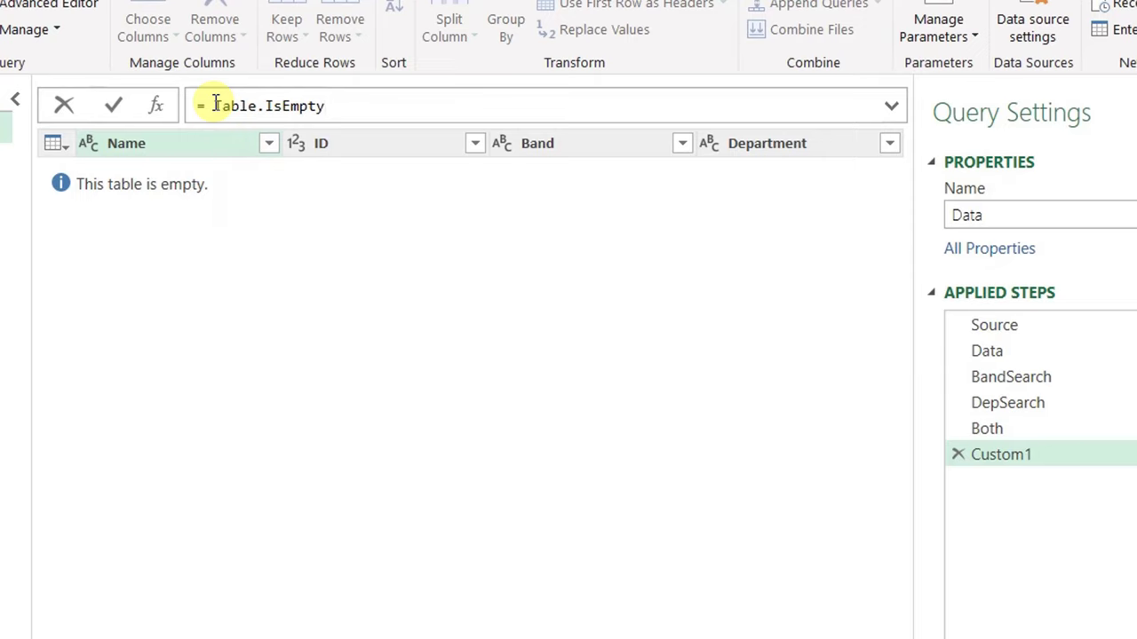
type("(")
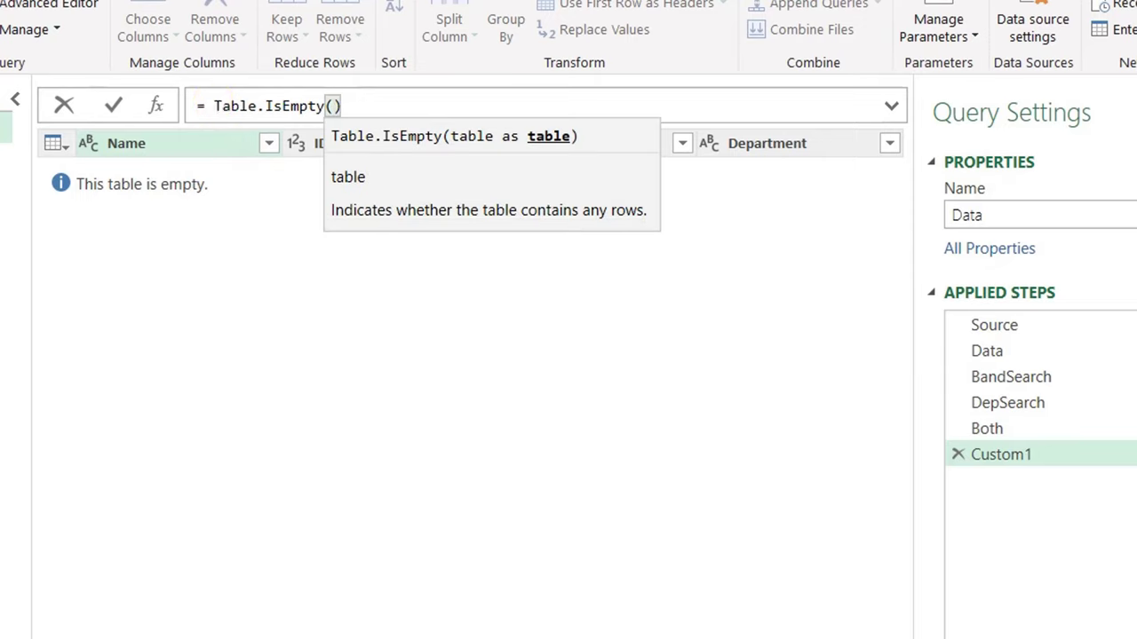
type("ban")
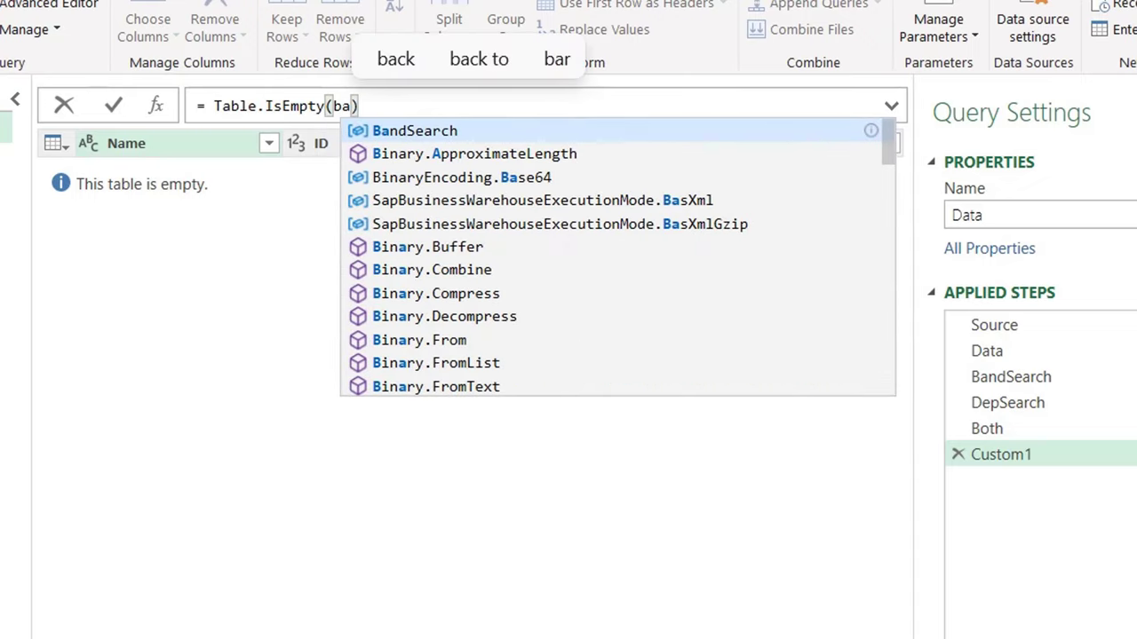
key("Tab")
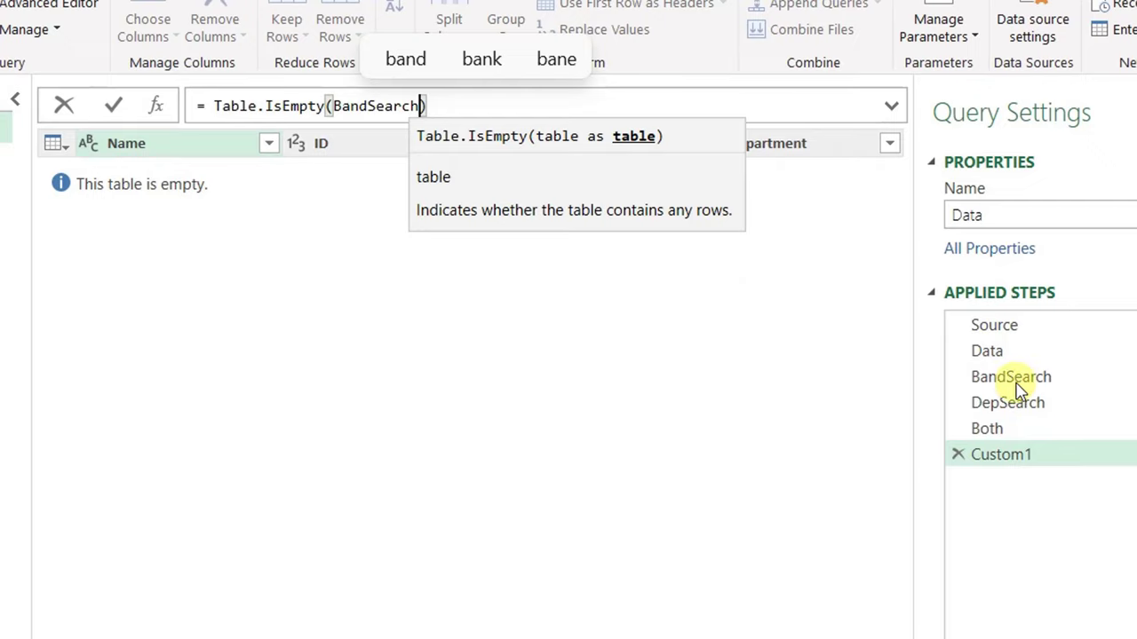
left_click(115, 107)
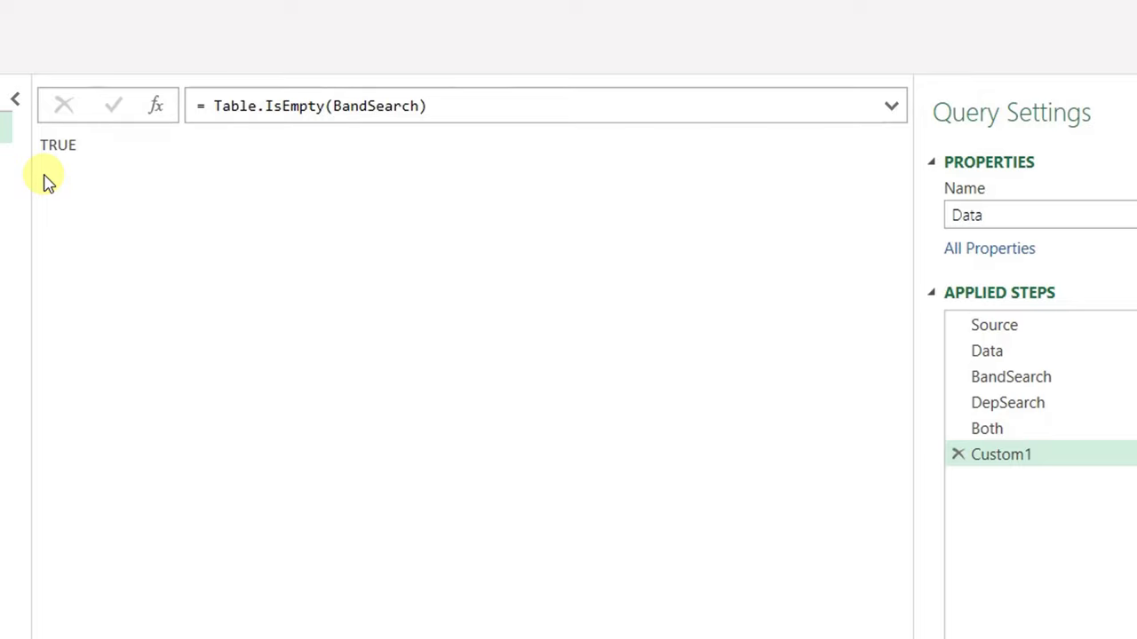
Compare the rows returned by the BandSearch and DepSearch steps with the Custom1 emptiness test
left_click(1027, 382)
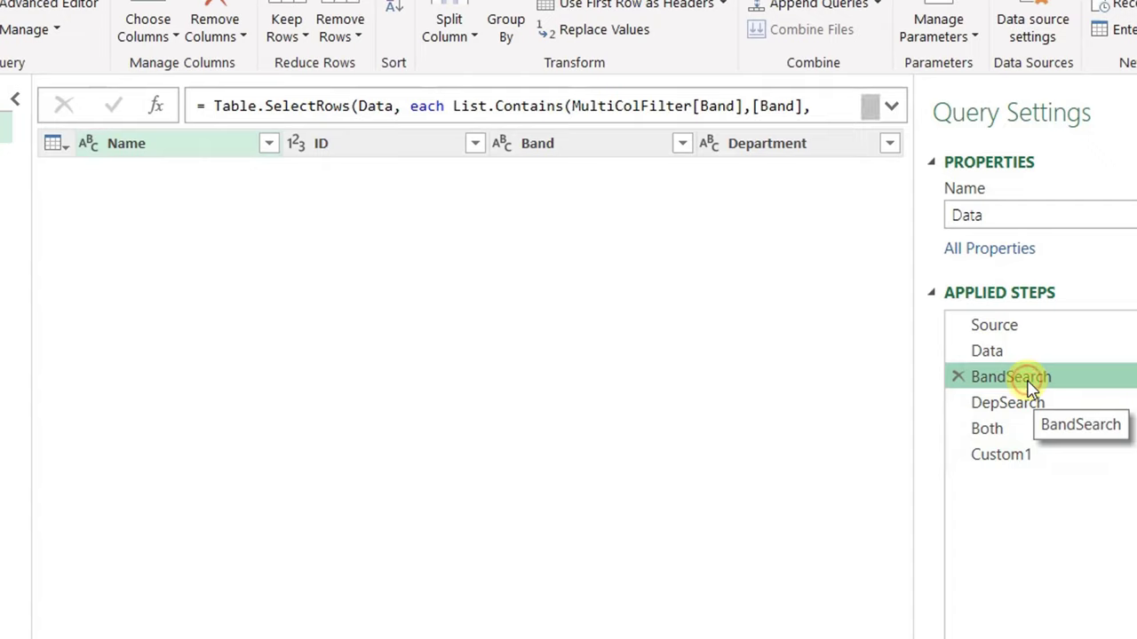
left_click(1031, 457)
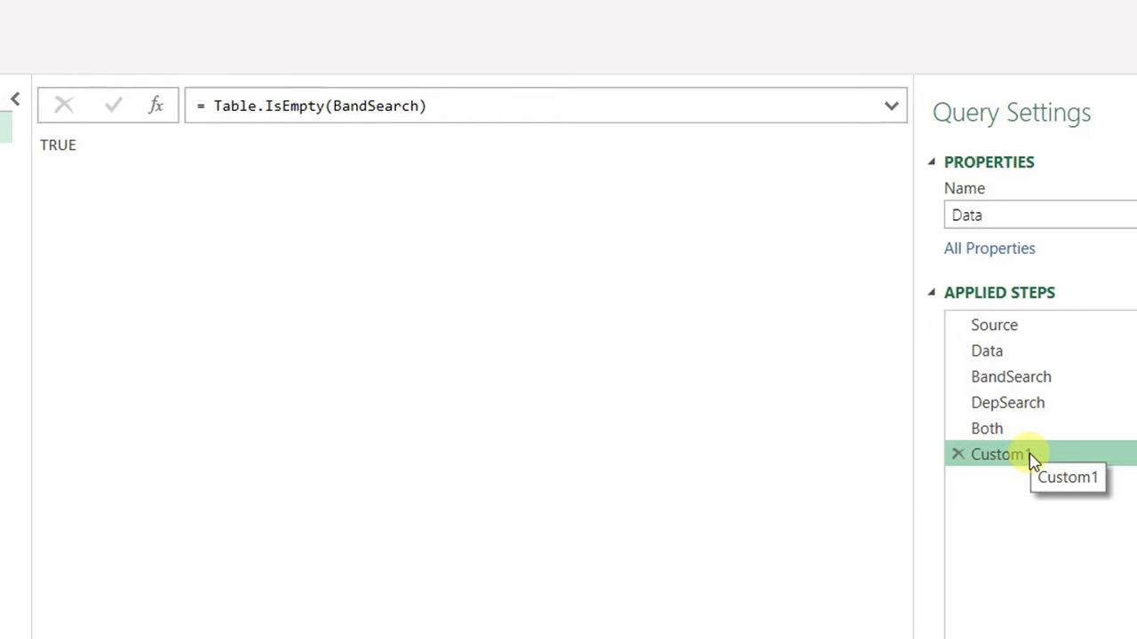
left_click(1003, 389)
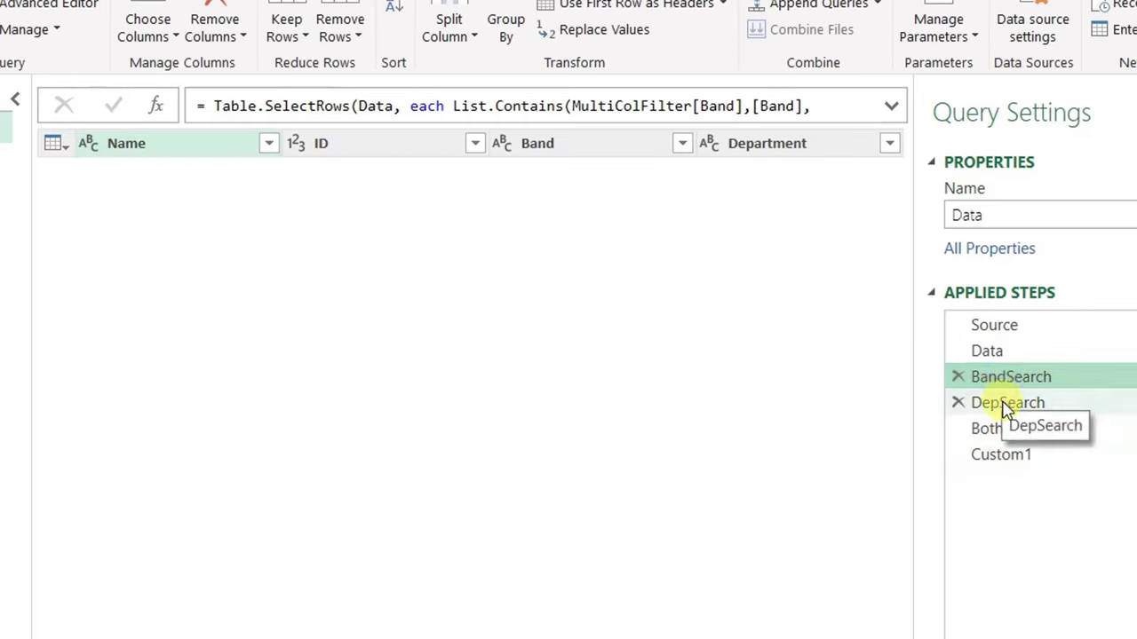
left_click(1003, 407)
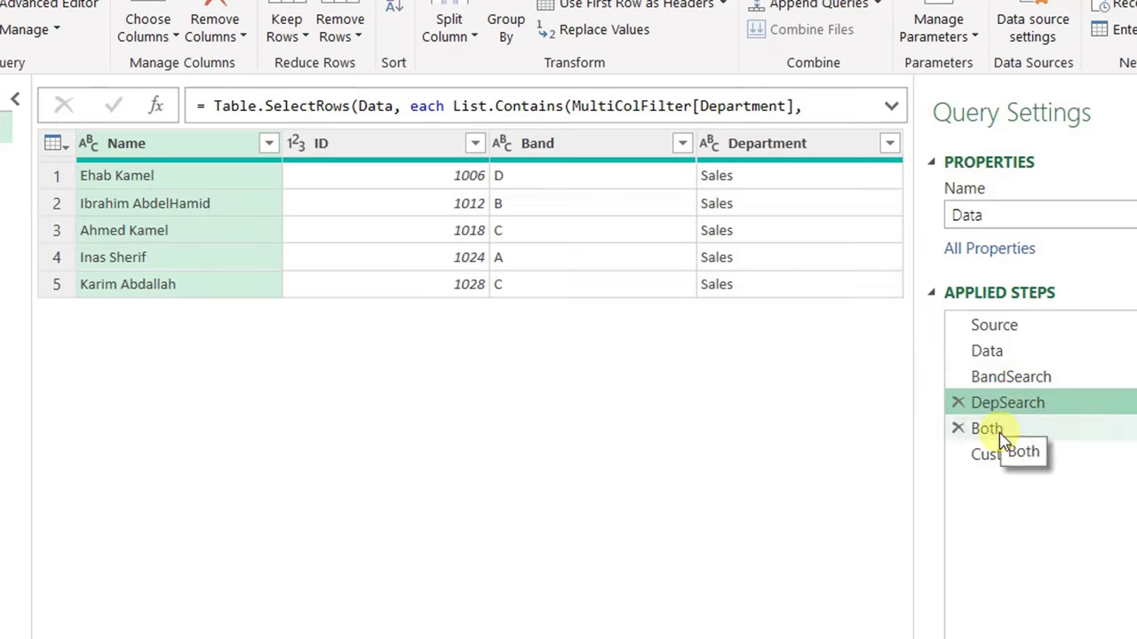
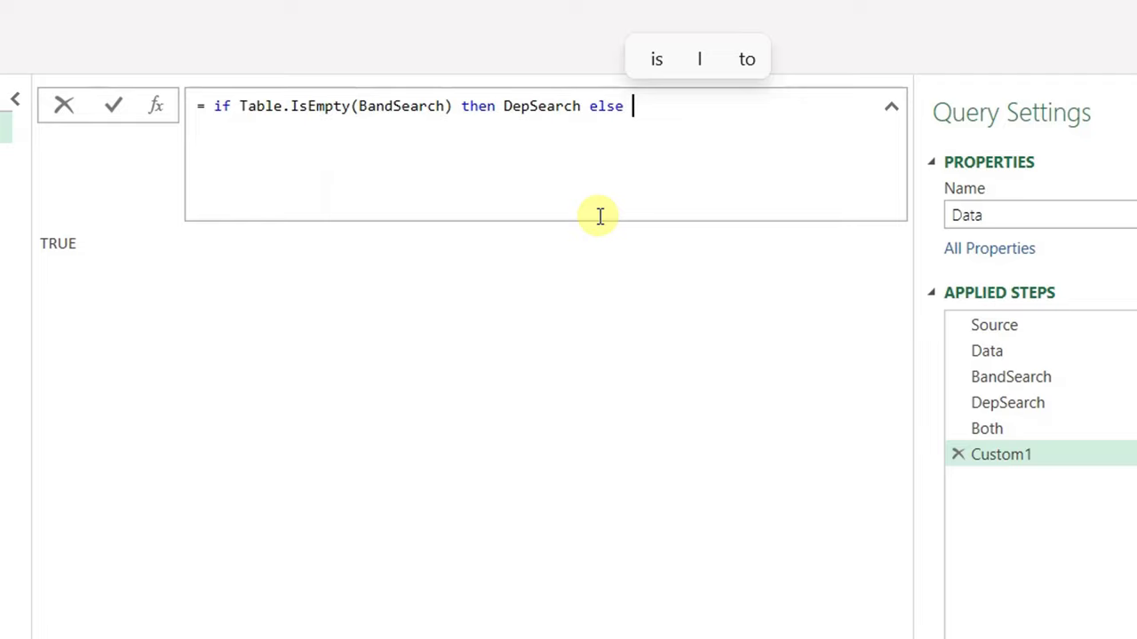
Complete the Custom1 formula as if Table.IsEmpty(BandSearch) then DepSearch else if Table.IsEmpty(DepSearch) then BandSearch else Both, and apply it
type("if ")
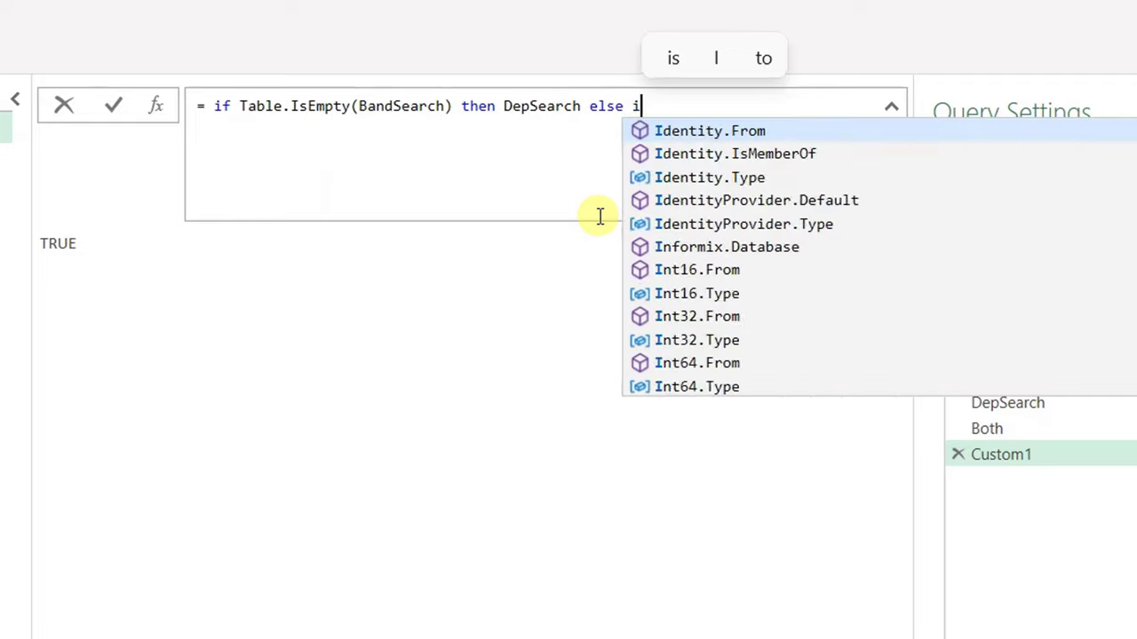
type("Tabl")
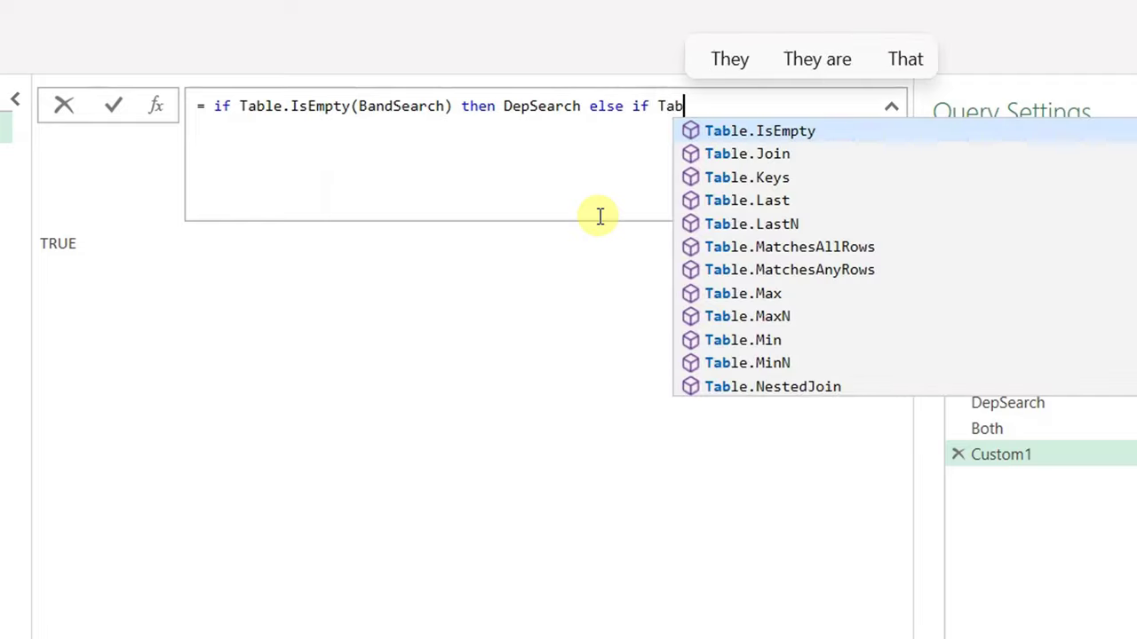
key("Tab")
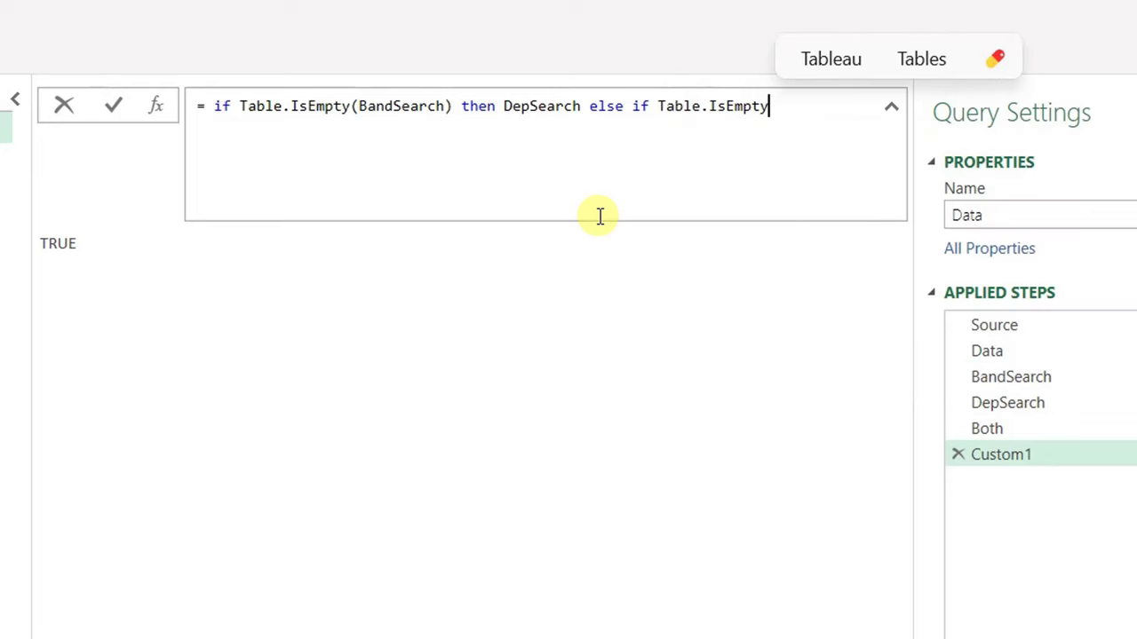
type("(")
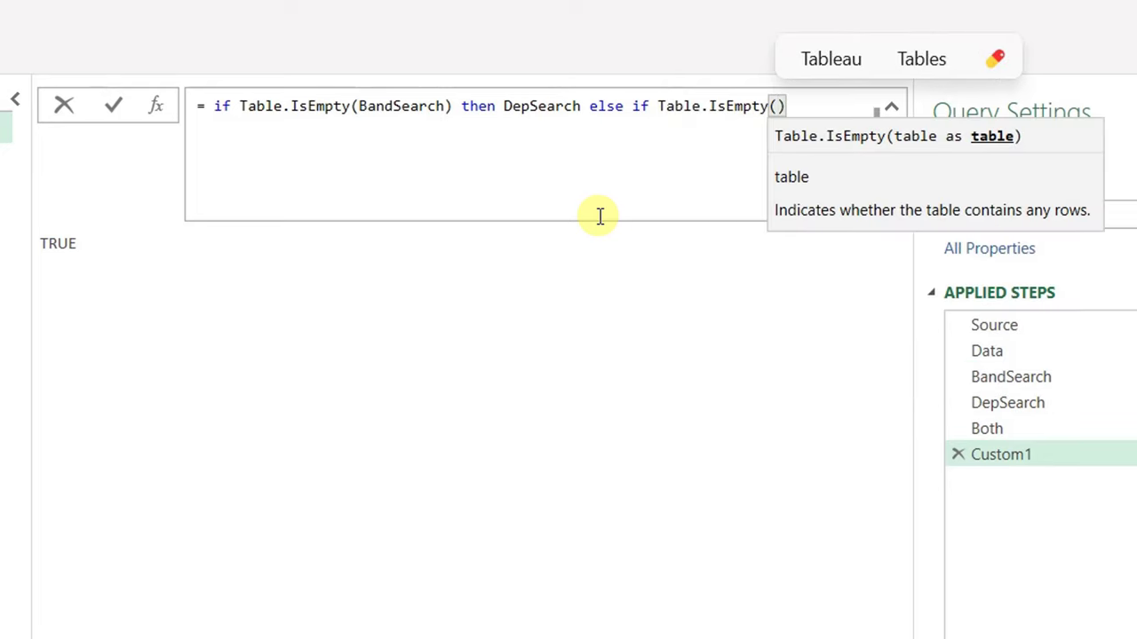
type("DepSearch)")
key("shift+Return")
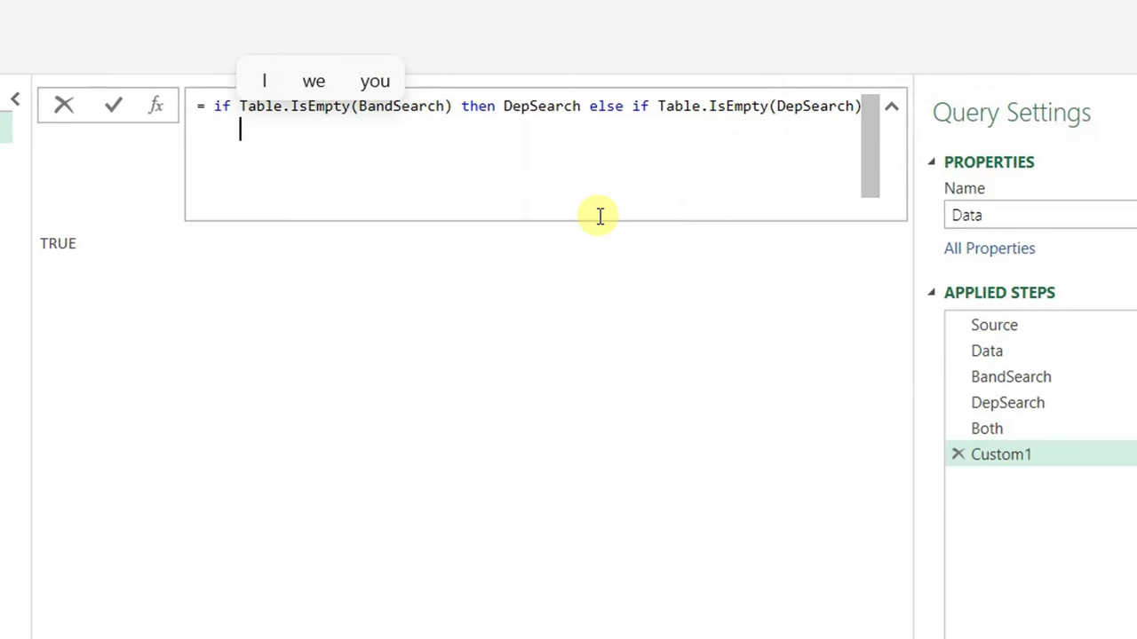
type("the")
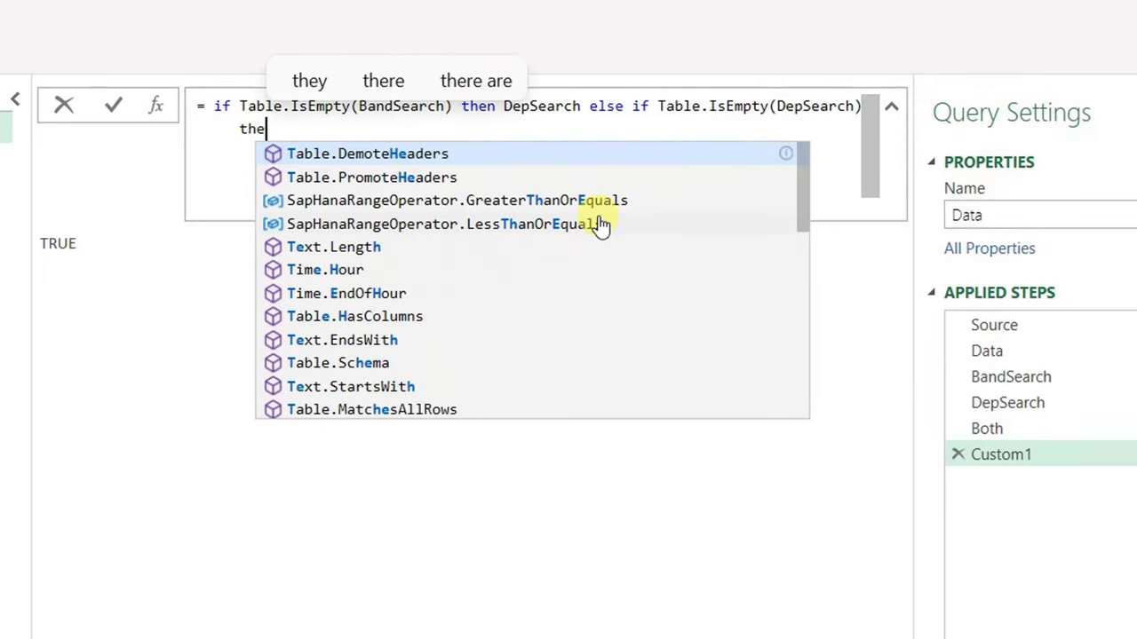
type("n Ban")
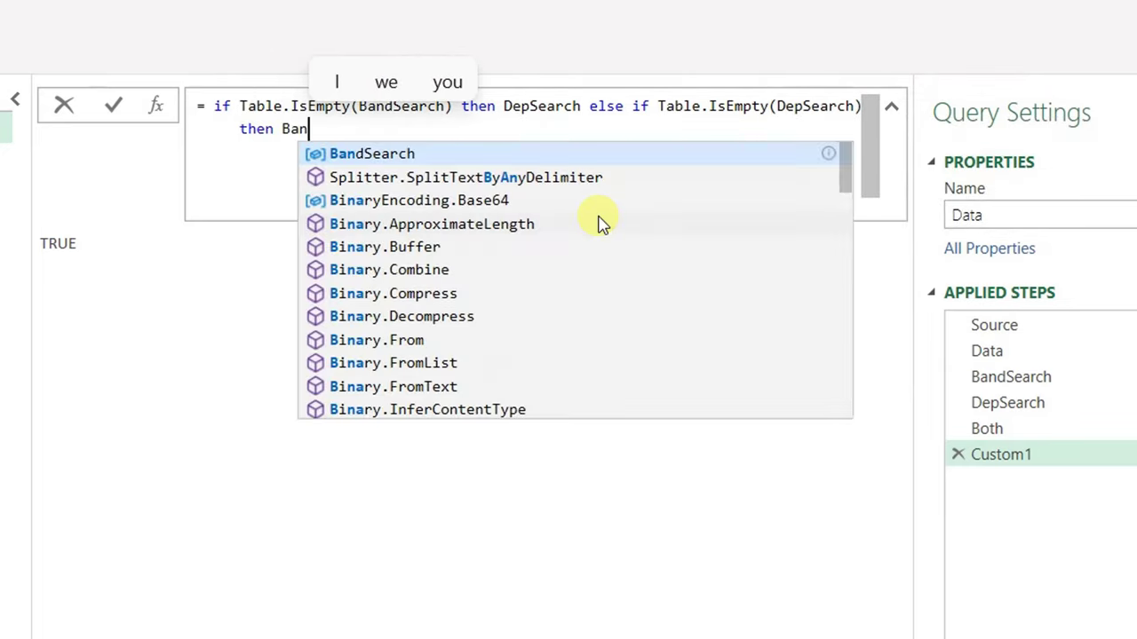
key("Tab")
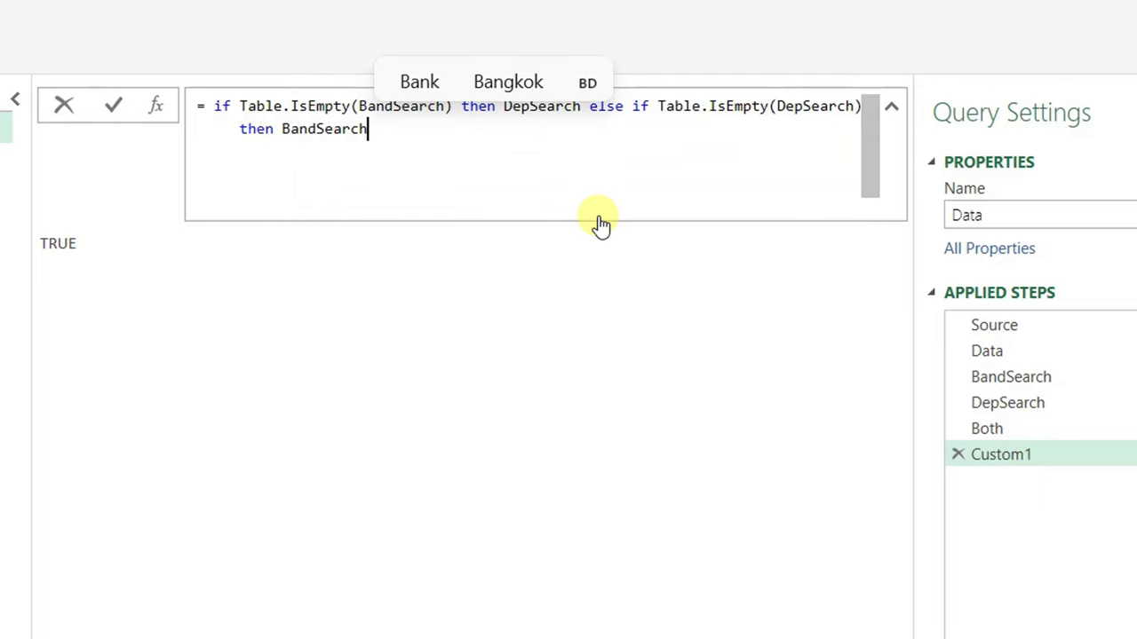
type("else")
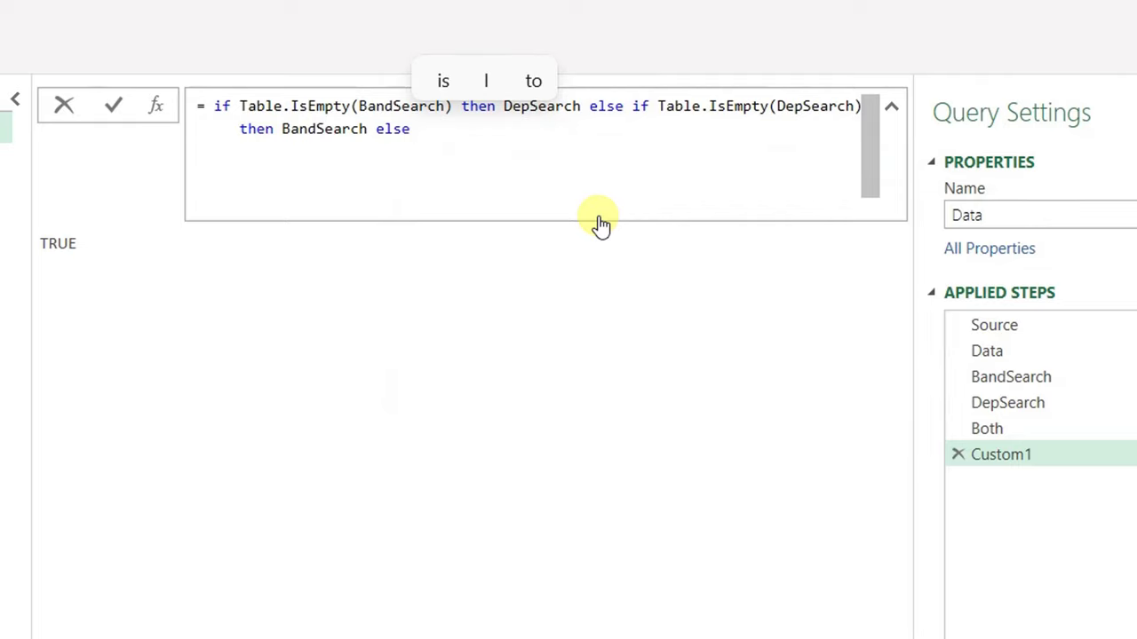
type("Both")
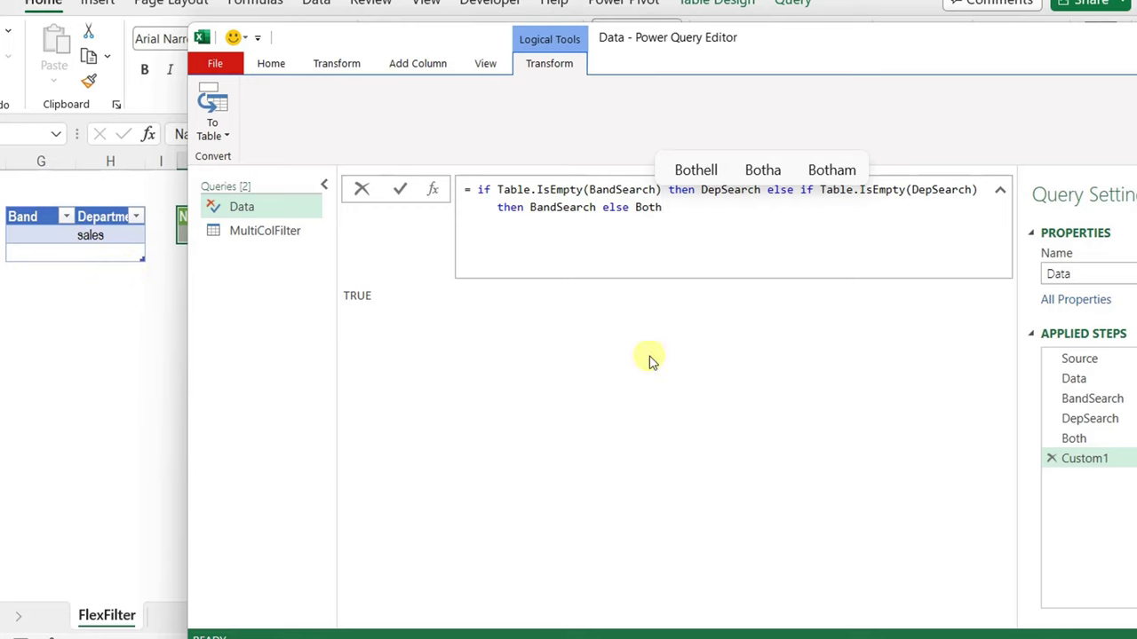
left_click(1079, 458)
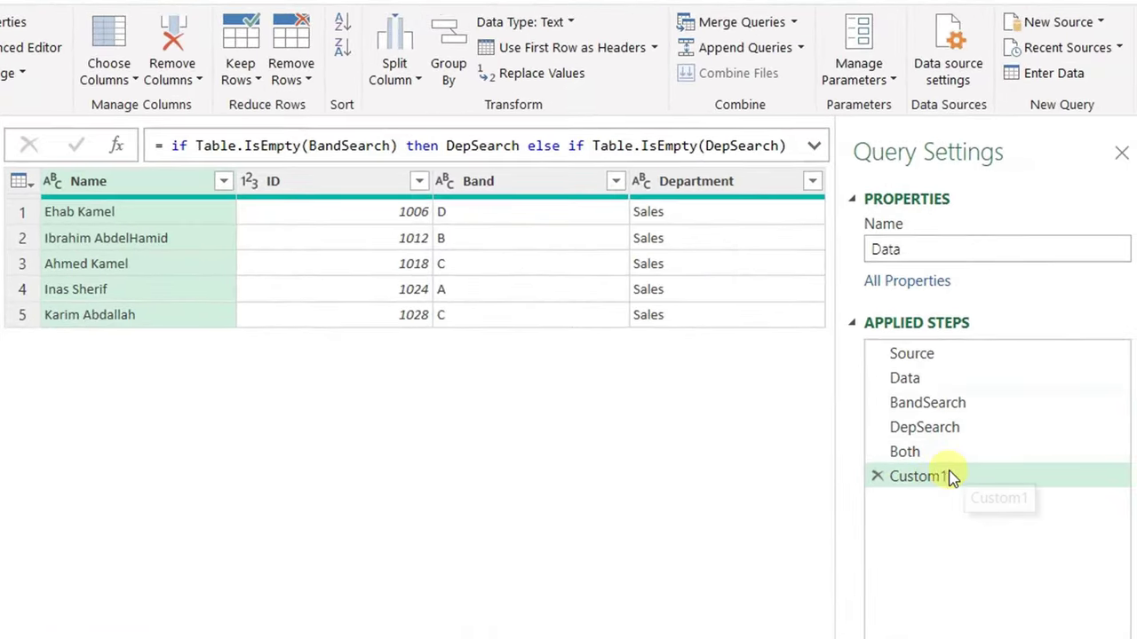
Rename the Custom1 applied step as Selection, then close and load the query to the worksheet
right_click(962, 479)
left_click(996, 523)
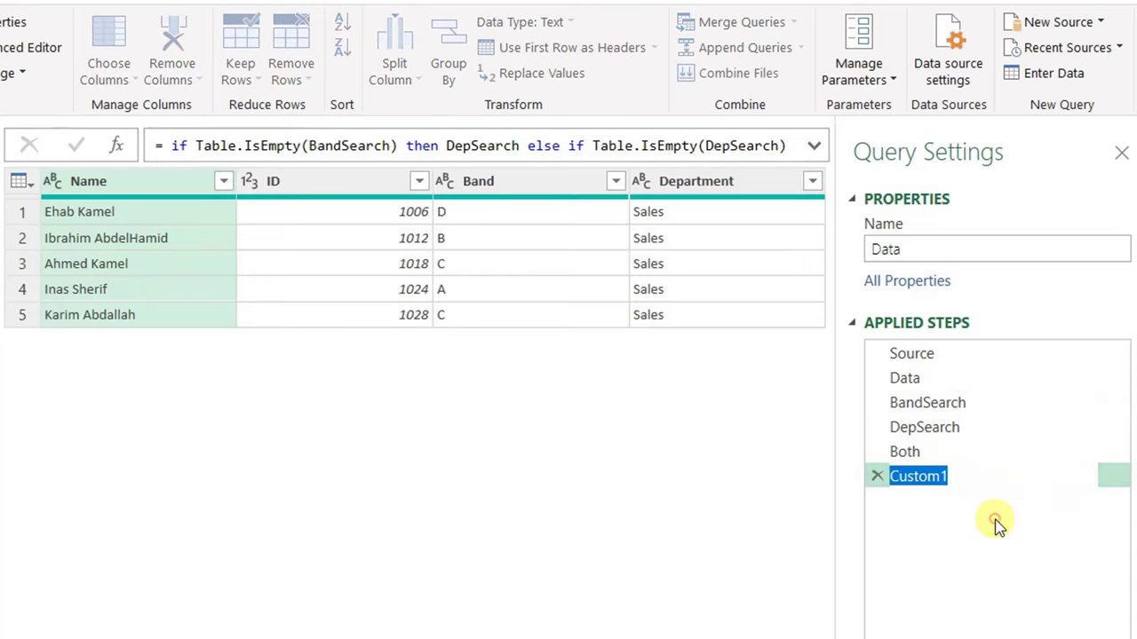
type("Selection")
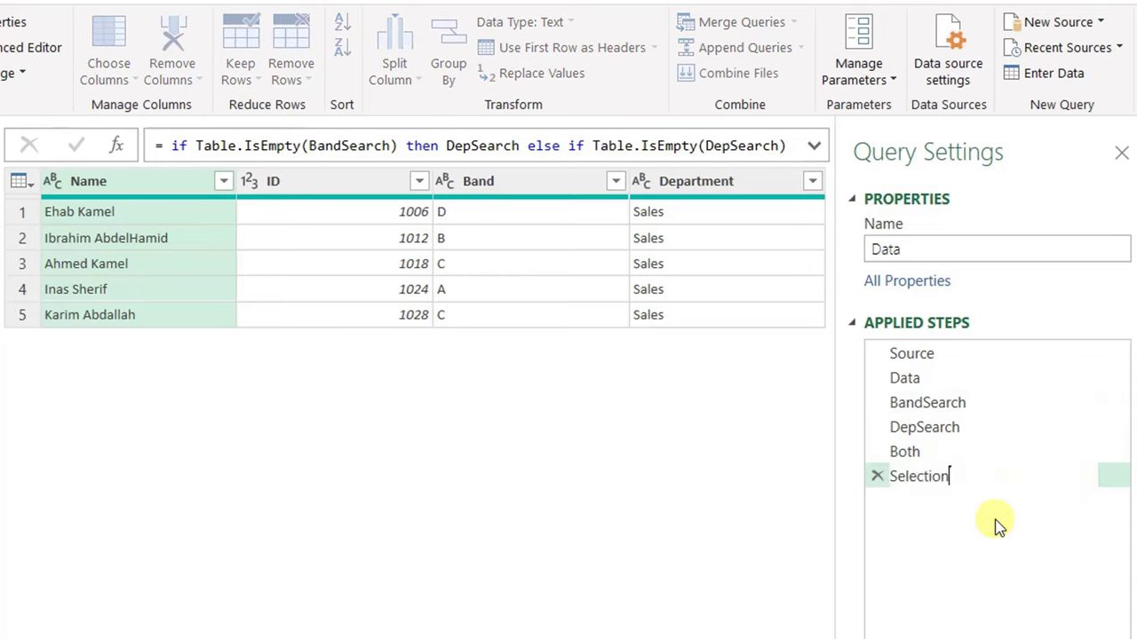
key("Return")
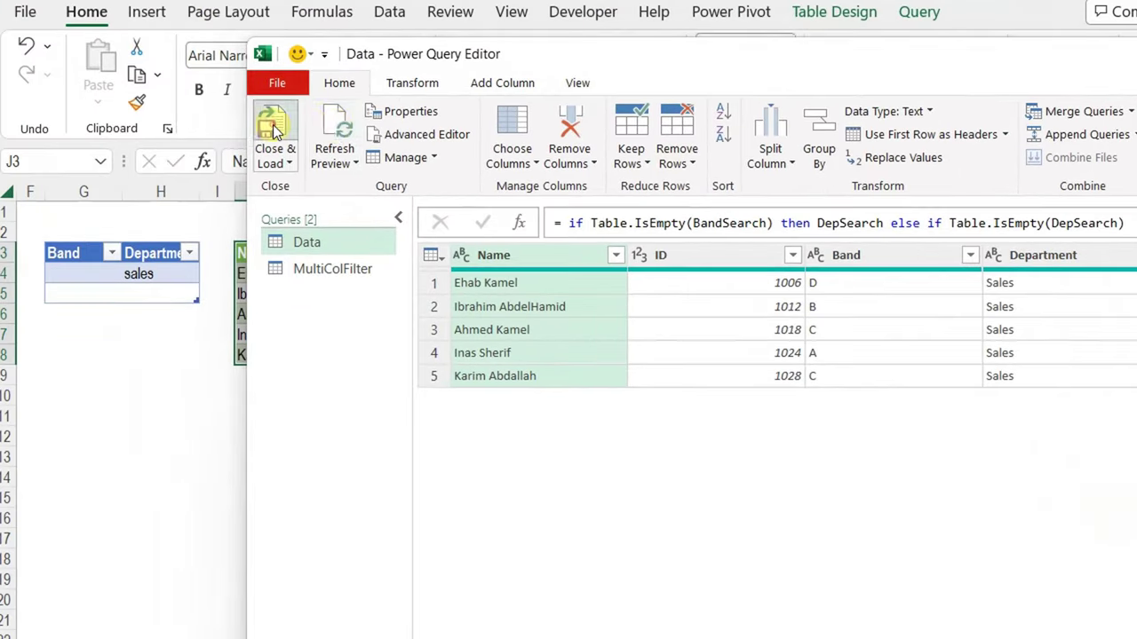
left_click(273, 128)
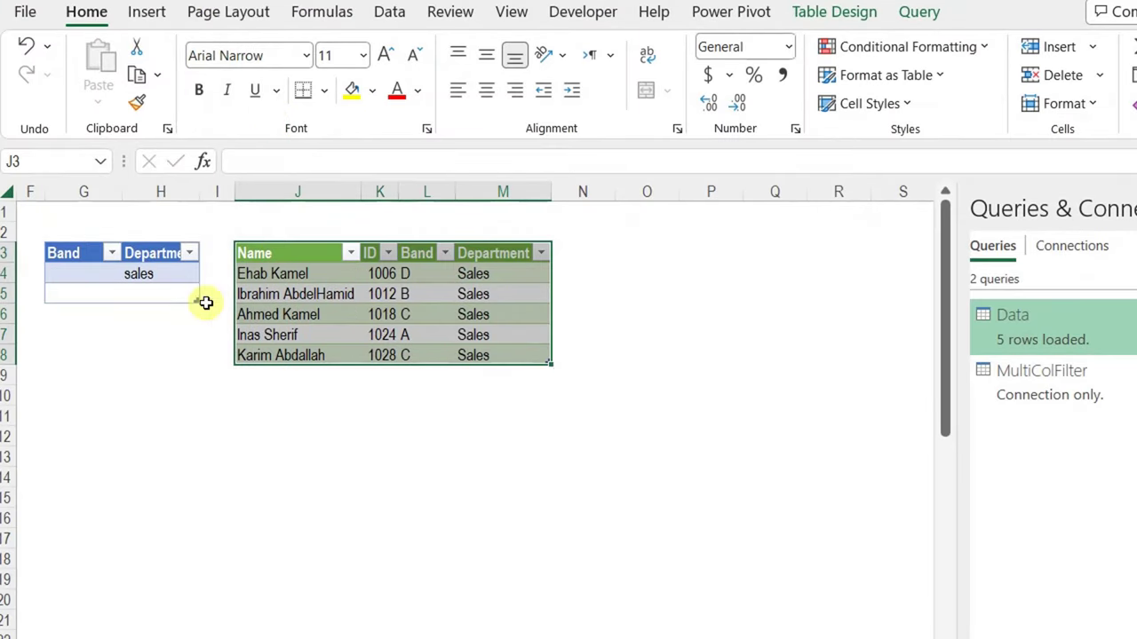
Enter a as the first Band criterion beside sales and refresh the results table
left_click(85, 282)
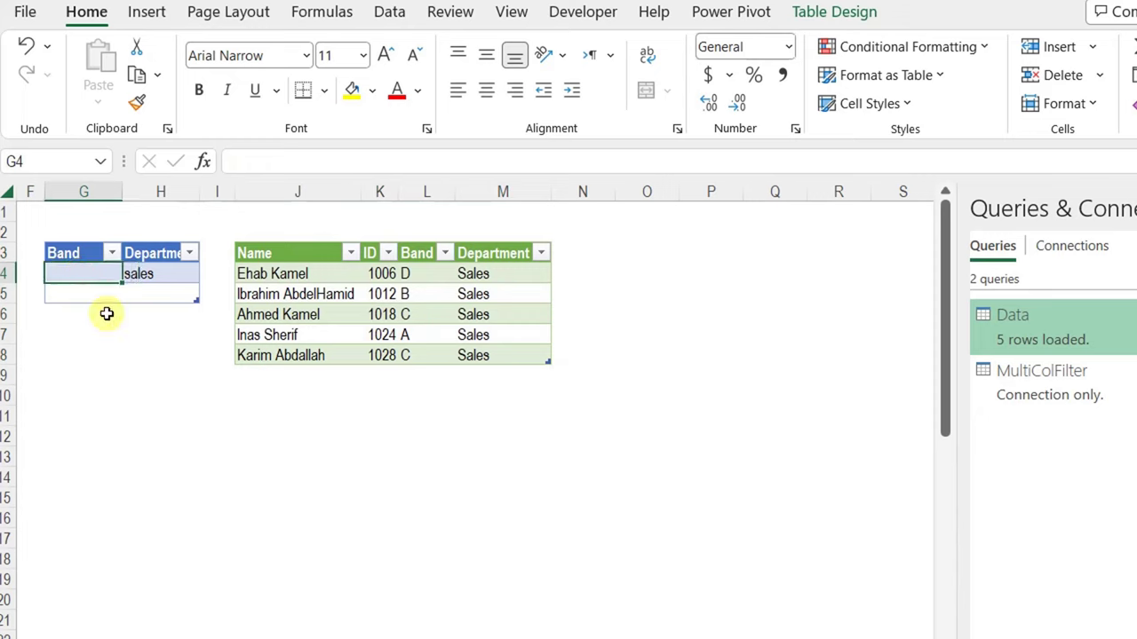
type("a")
key("Return")
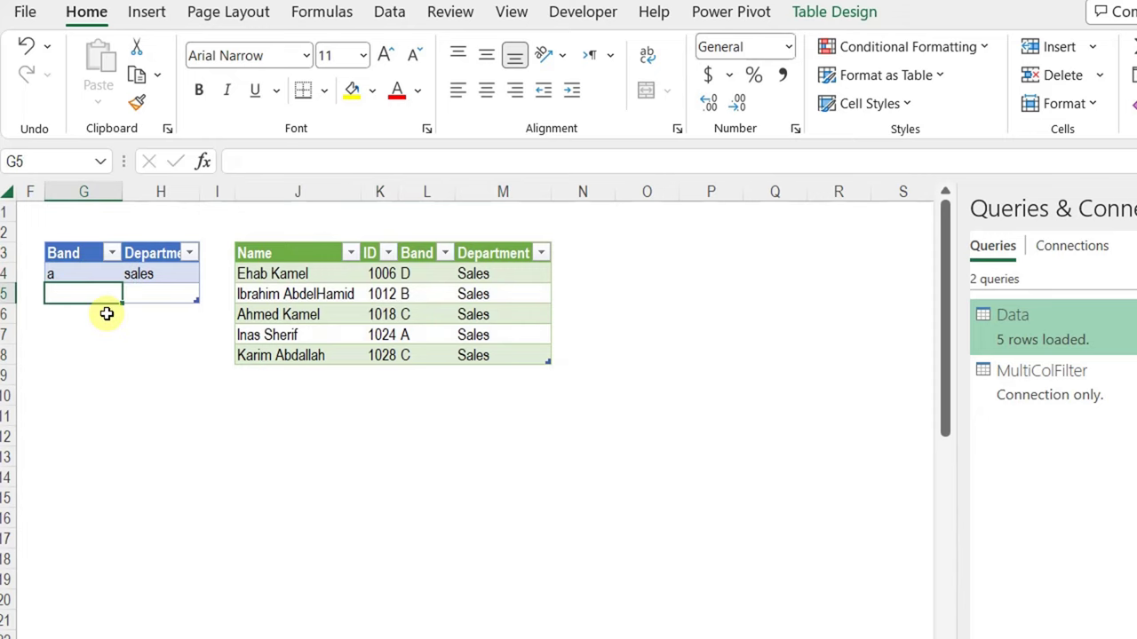
right_click(292, 271)
left_click(318, 322)
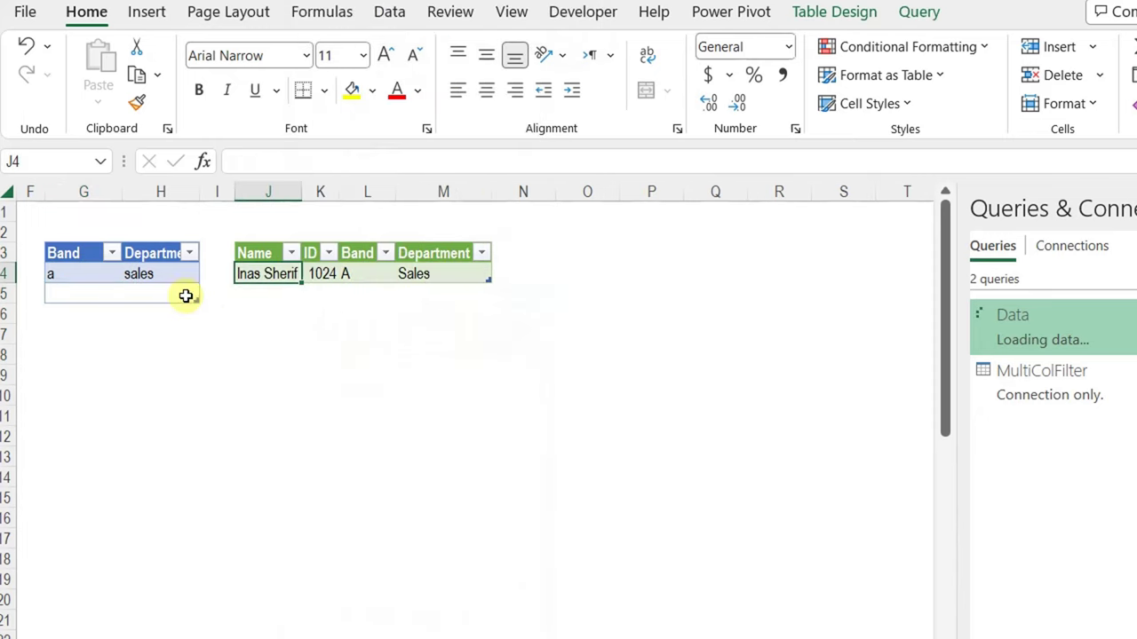
Clear the sales criterion from the Department column and refresh the results table
left_click(146, 280)
key("Delete")
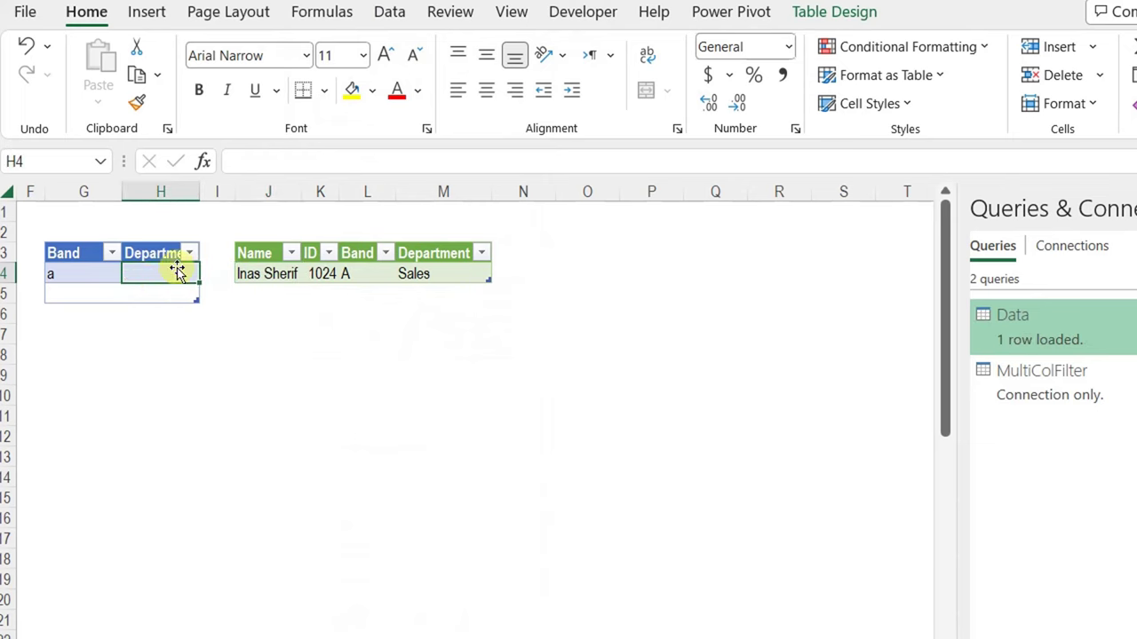
right_click(254, 275)
left_click(322, 322)
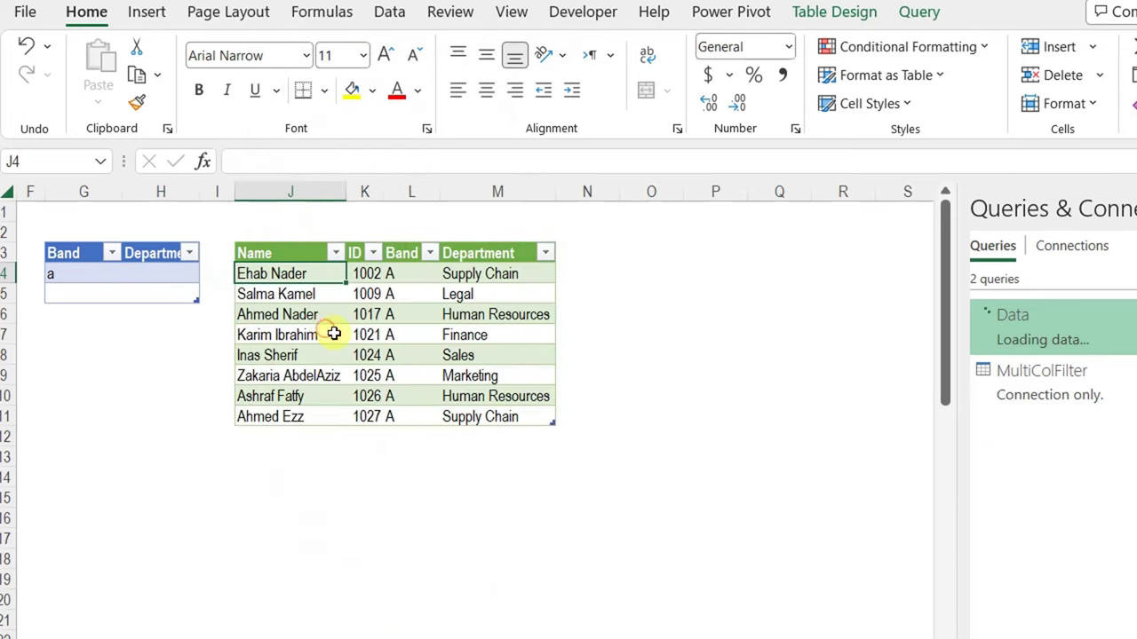
Add b as the second Band criterion in the filter table and refresh the results table
left_click(96, 297)
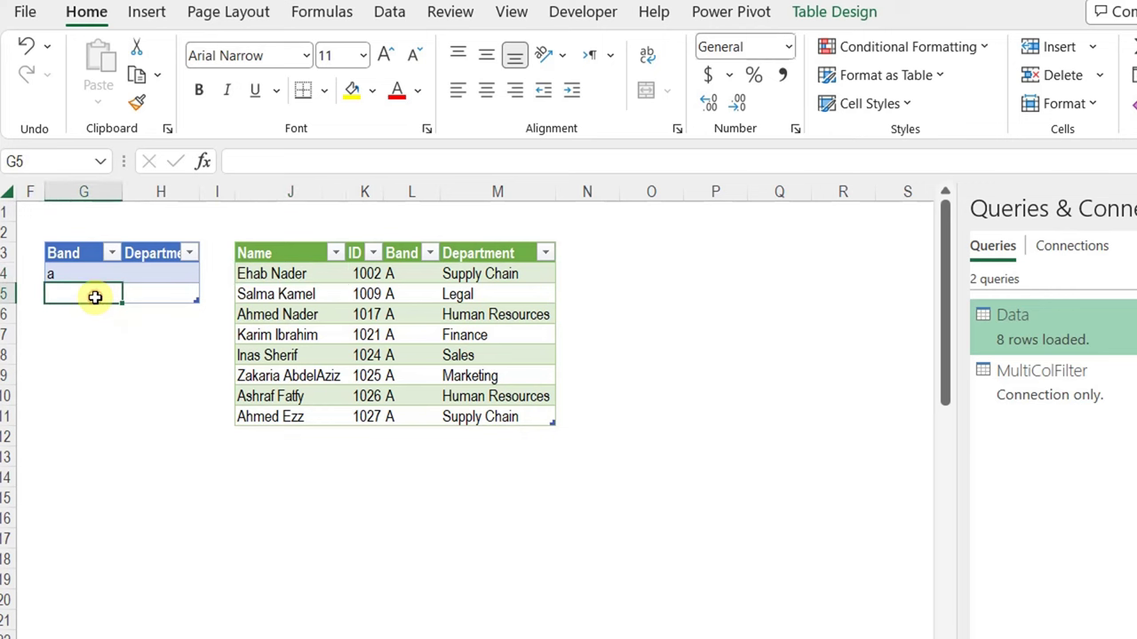
type("b")
key("Return")
right_click(271, 294)
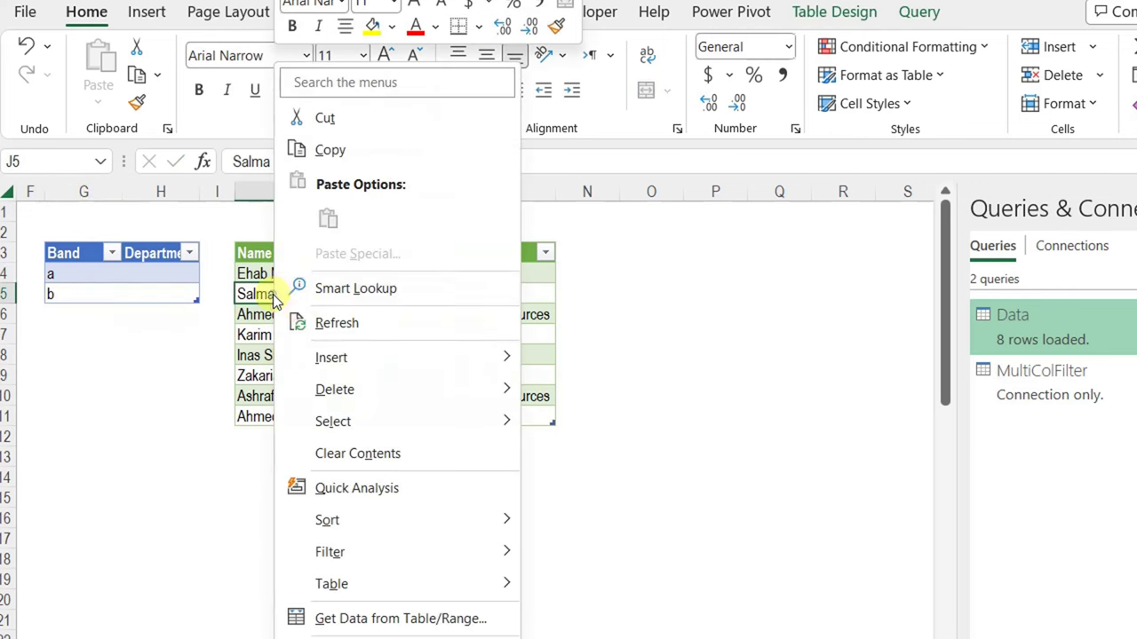
left_click(324, 323)
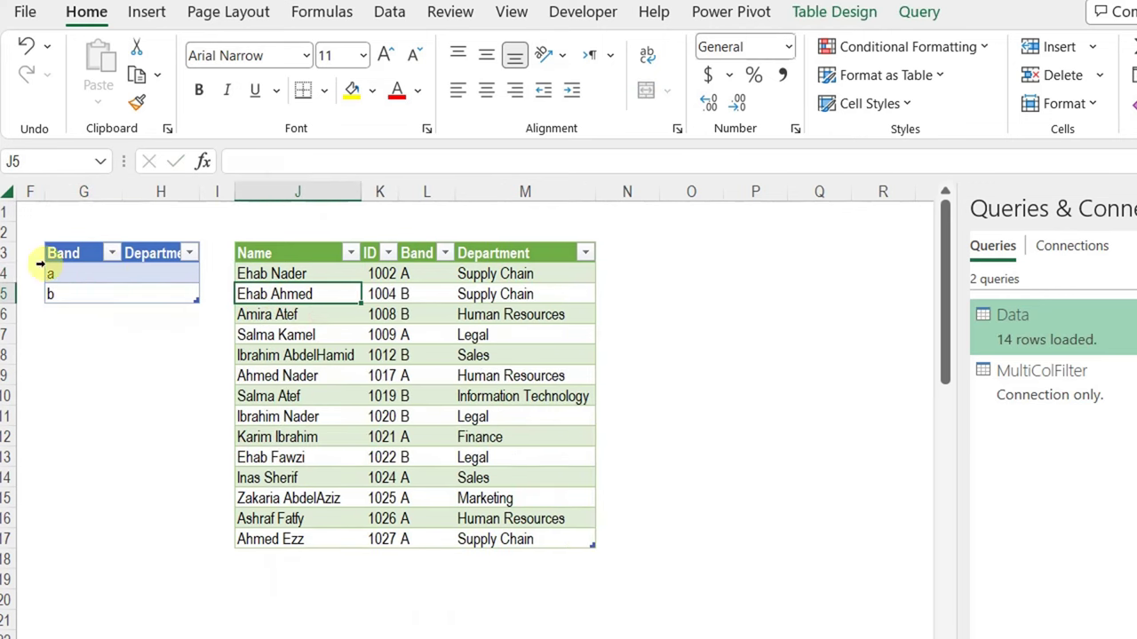
Enter legal as the first Department criterion in the filter table
left_click(144, 271)
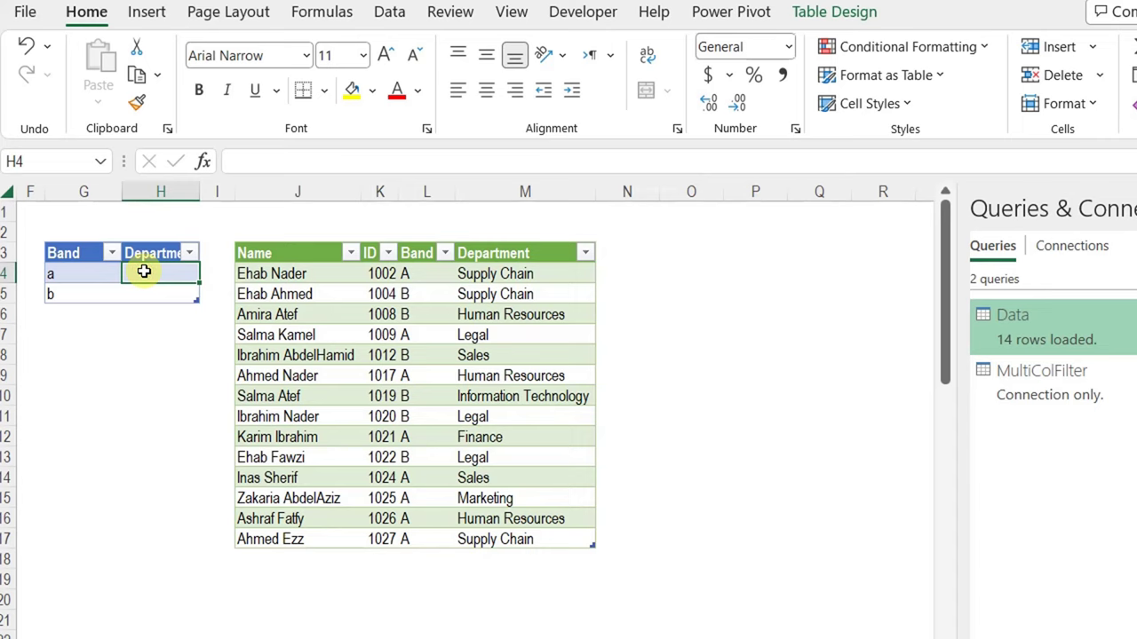
type("legal")
key("Return")
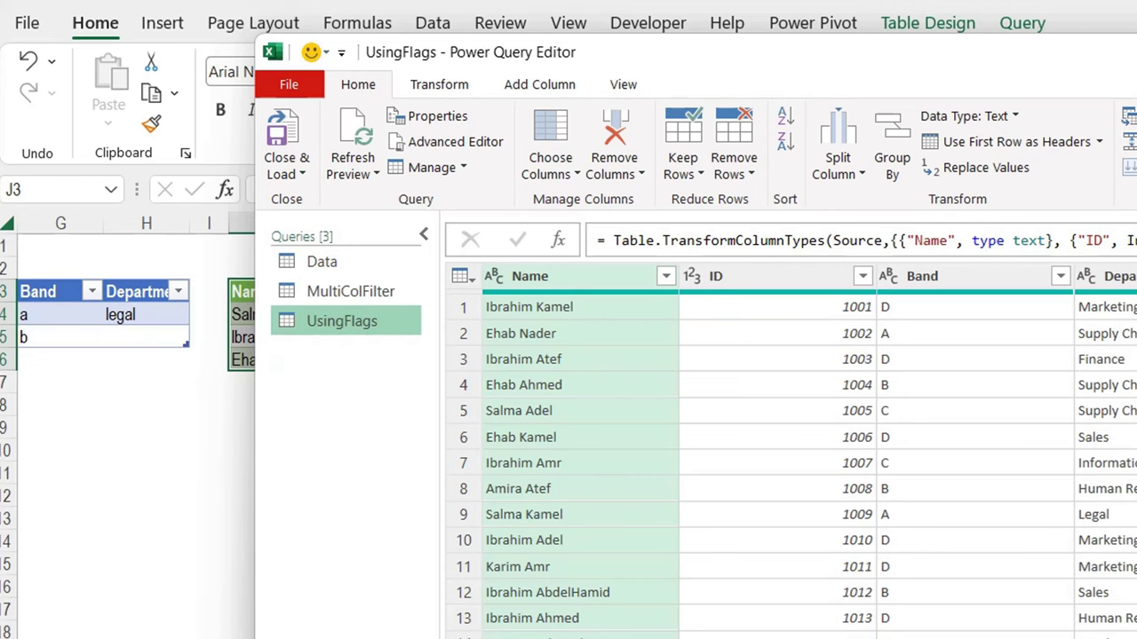
Start a custom column named BandFlag in the UsingFlags query and begin its formula with List.Contains
scroll(601, 578, "right", 1)
left_click(536, 85)
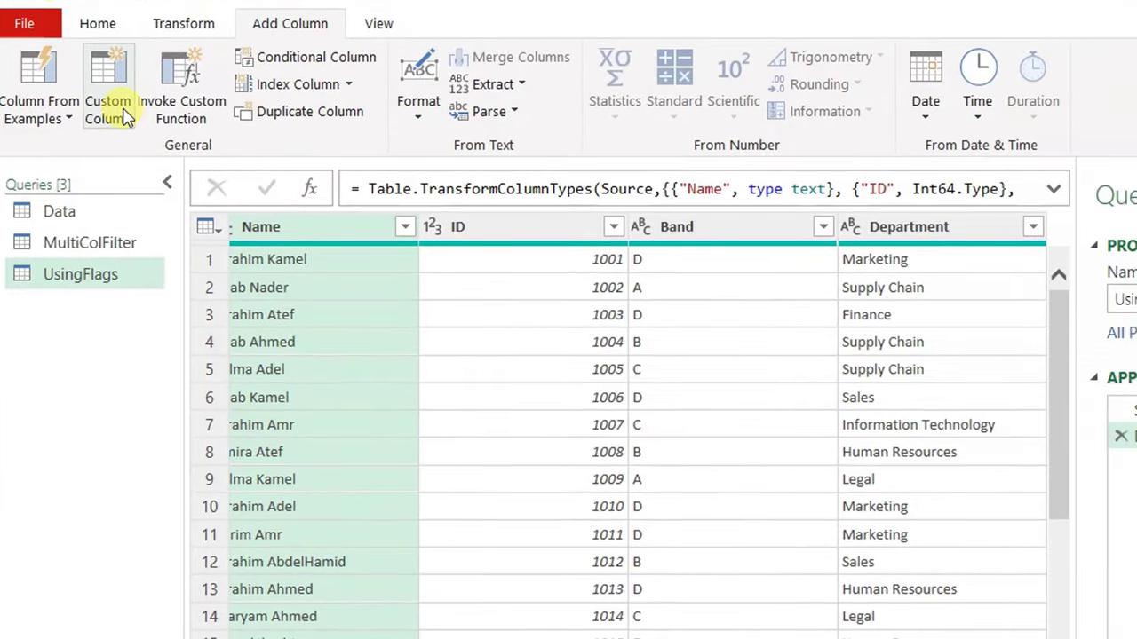
left_click(124, 117)
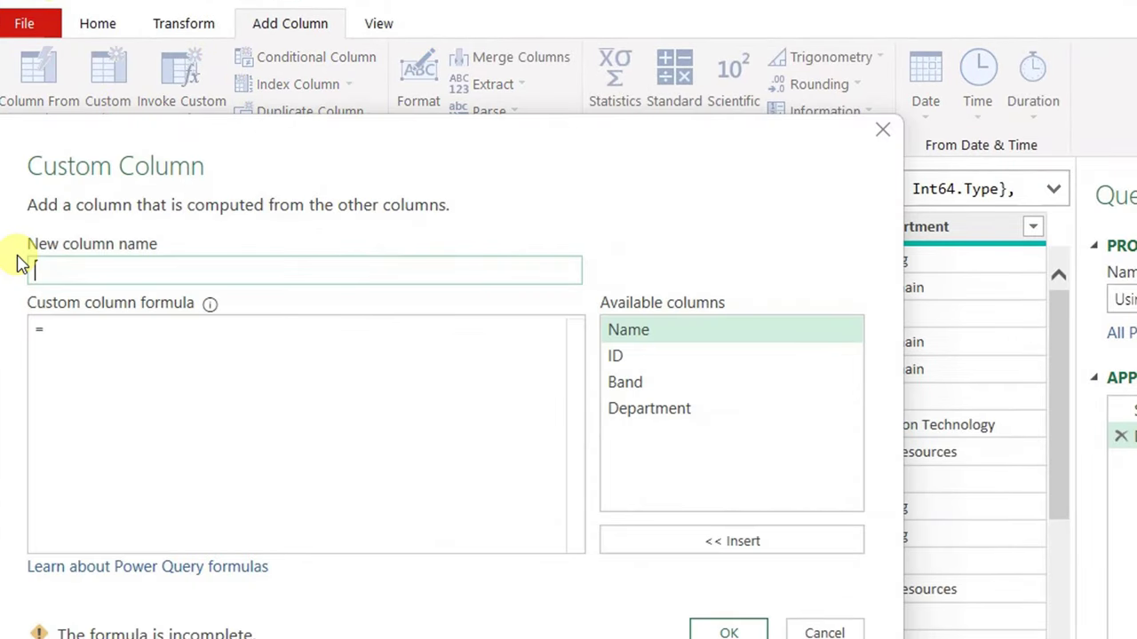
type("BandFlag")
left_click(93, 334)
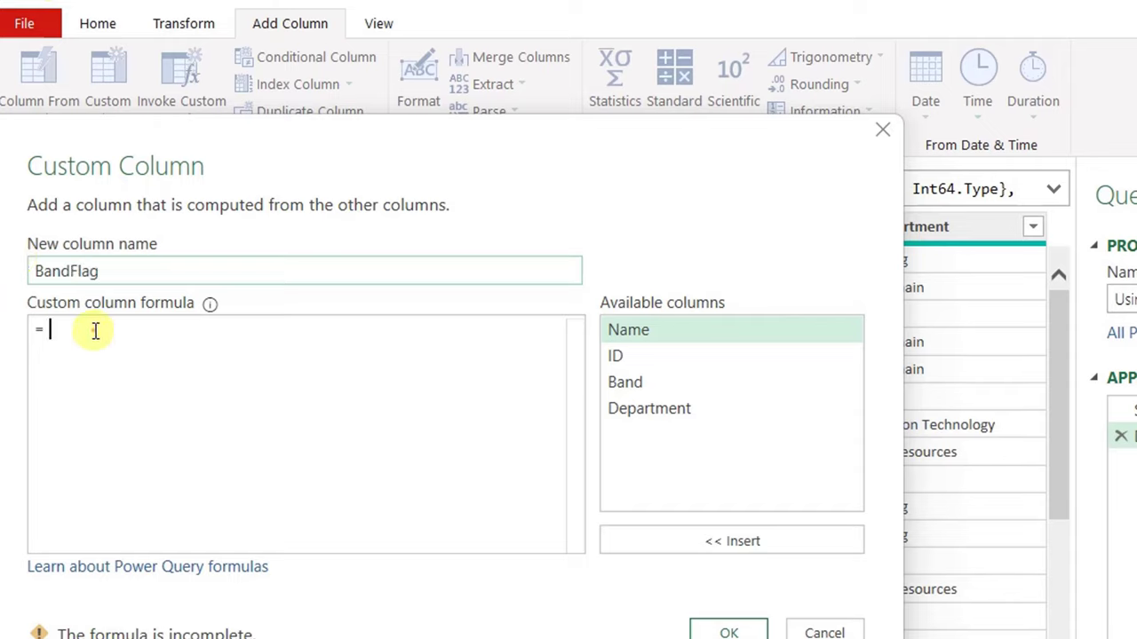
type("listcom")
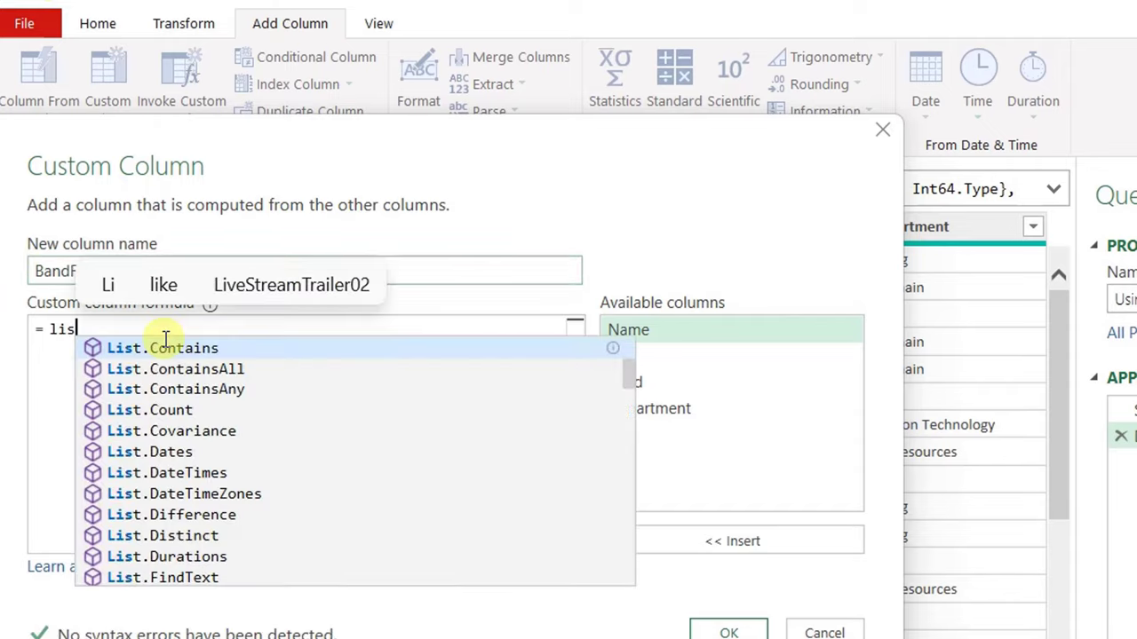
left_click(165, 347)
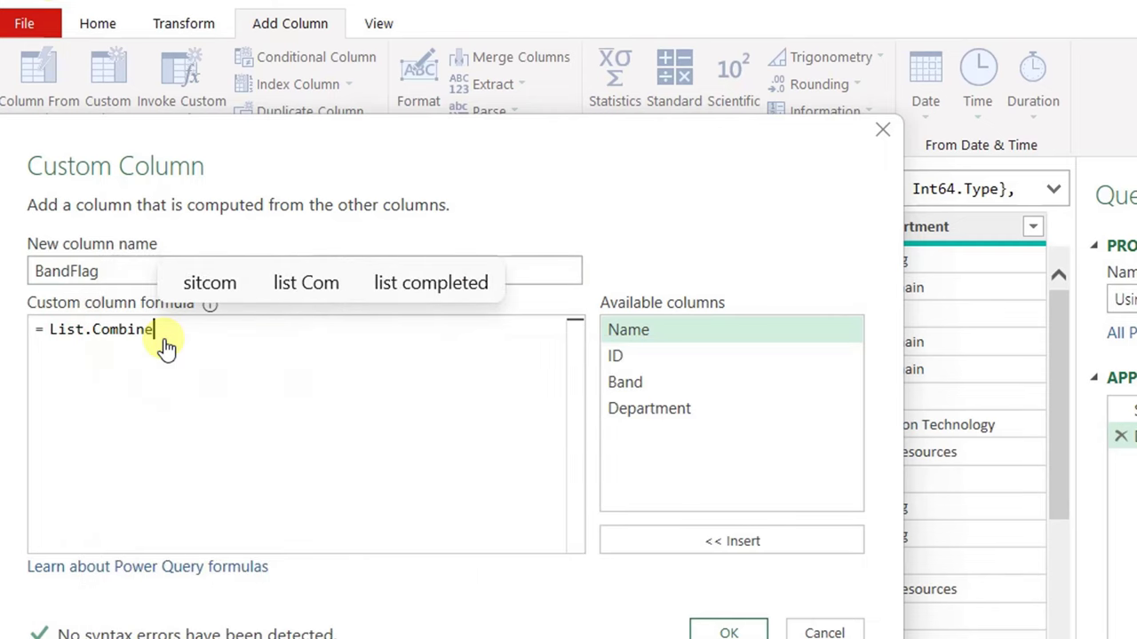
double_click(159, 330)
type("Contains(")
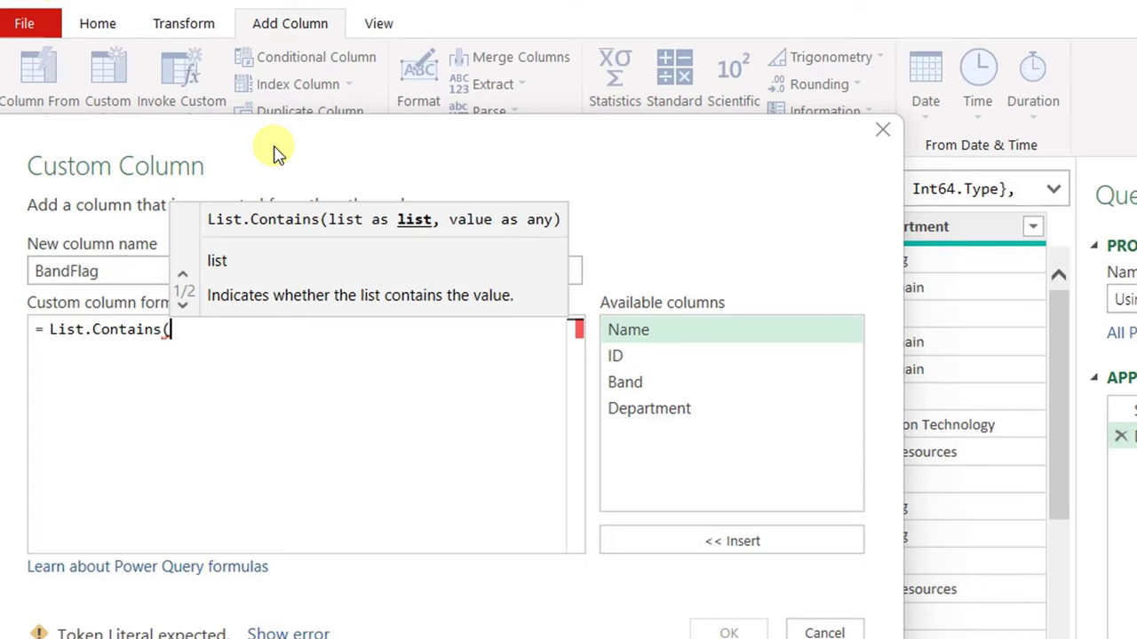
Supply MultiColFilter[Band] as the list and the [Band] column as the value to look up in the BandFlag formula
left_click_drag(275, 152, 505, 164)
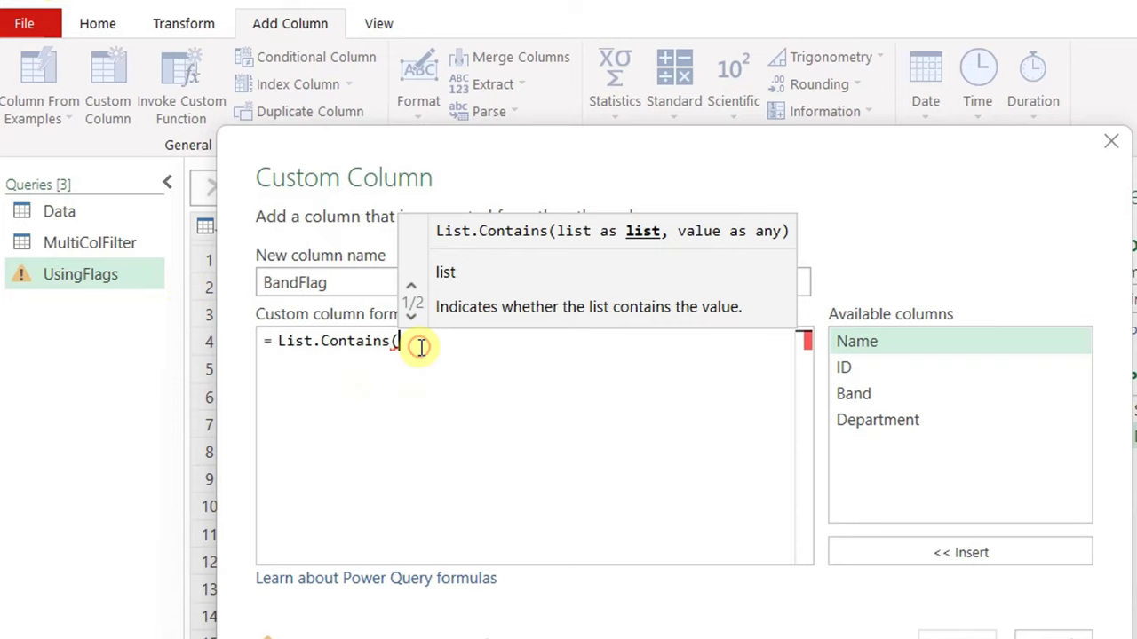
type("mul")
key("Tab")
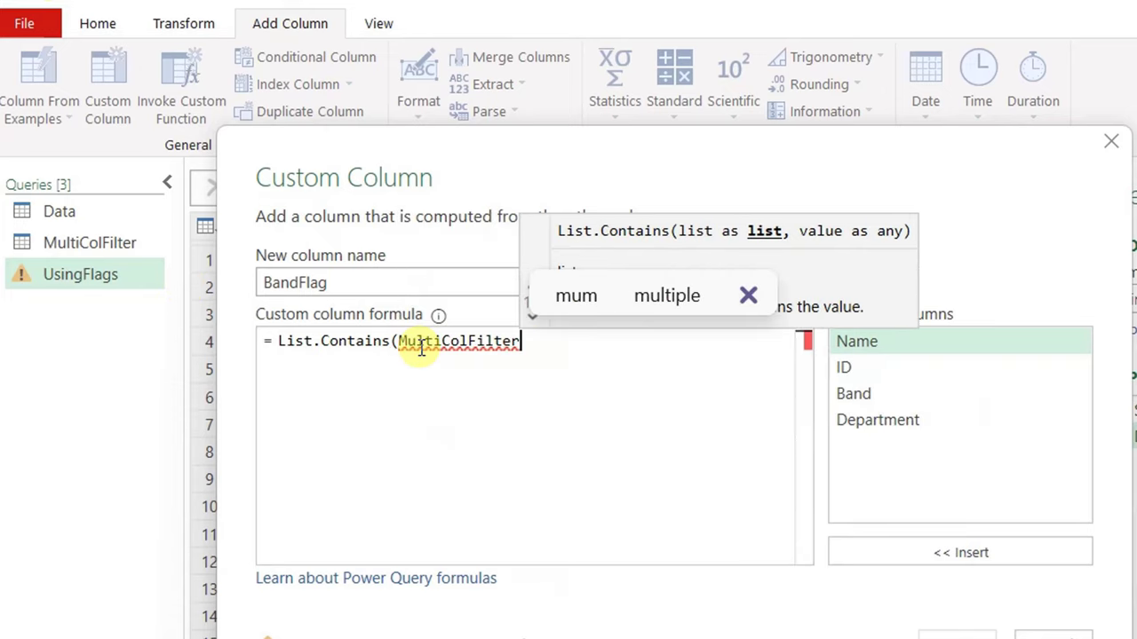
type("[")
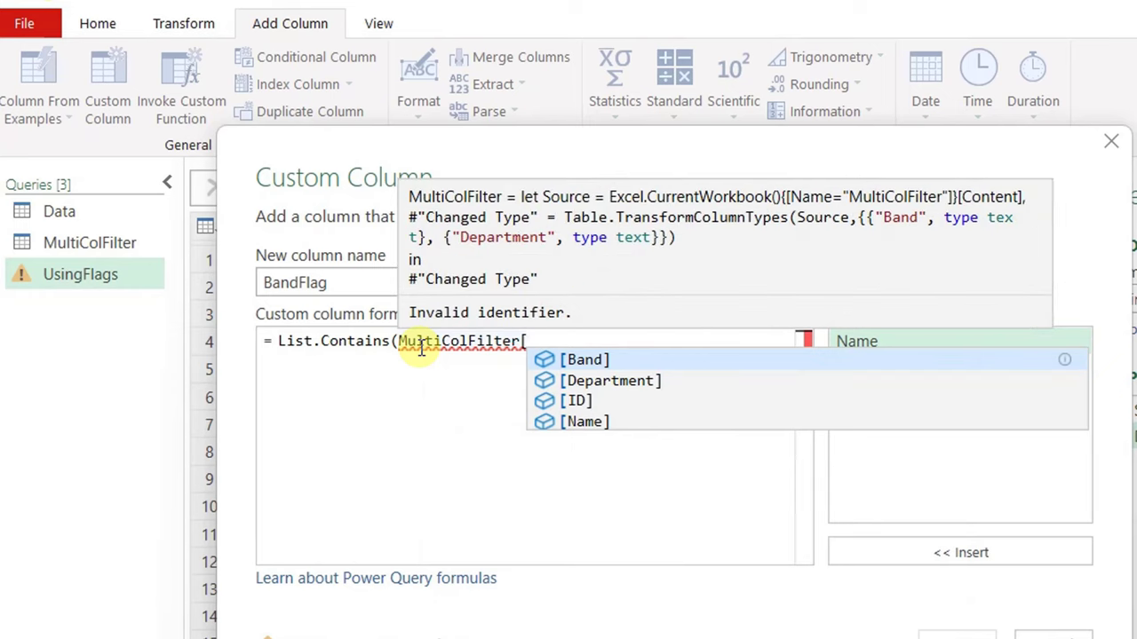
key("Tab")
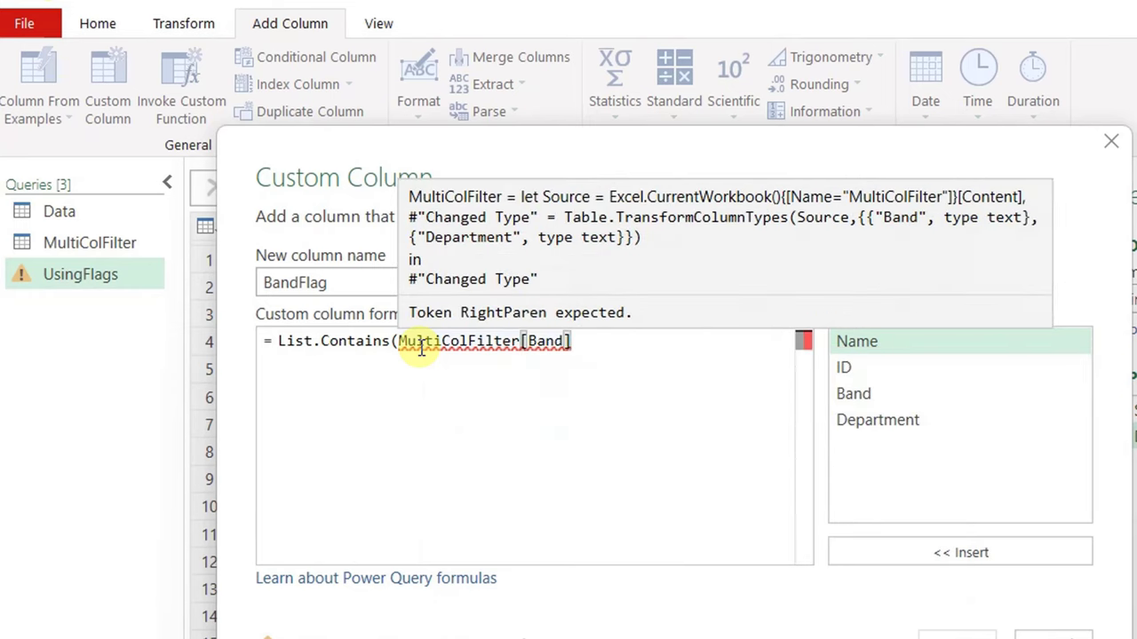
type(",")
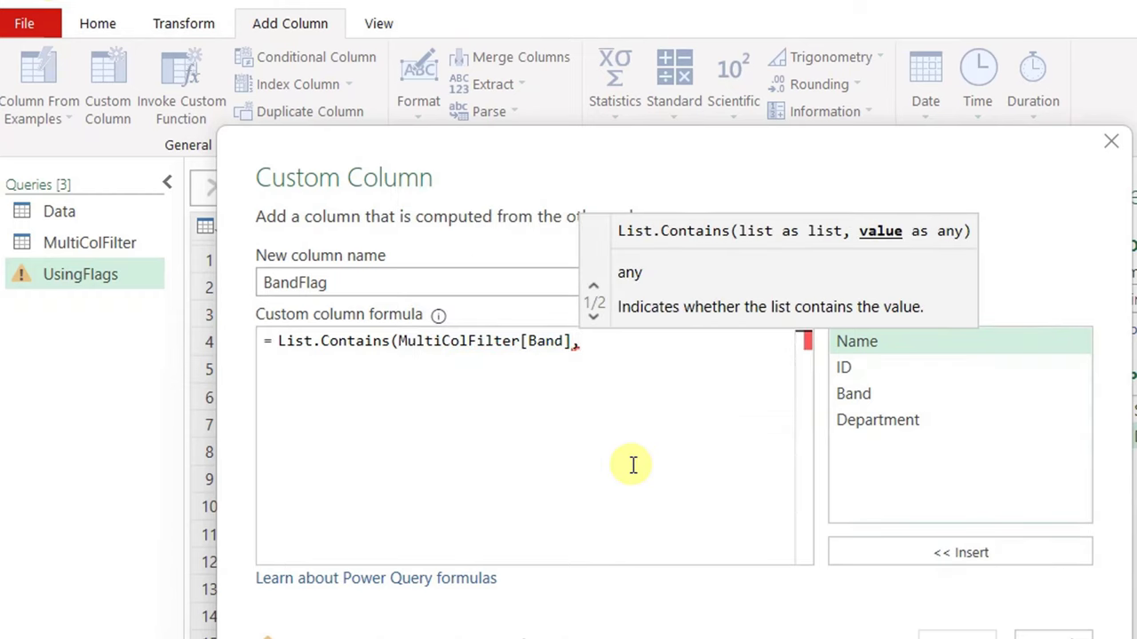
left_click_drag(513, 147, 480, 335)
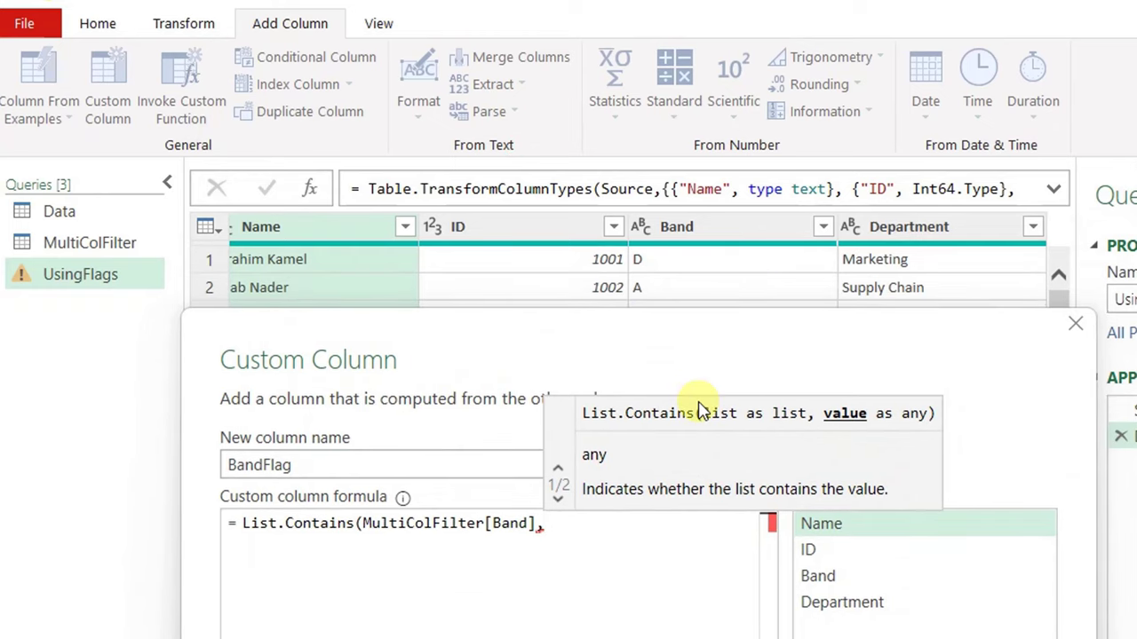
double_click(847, 584)
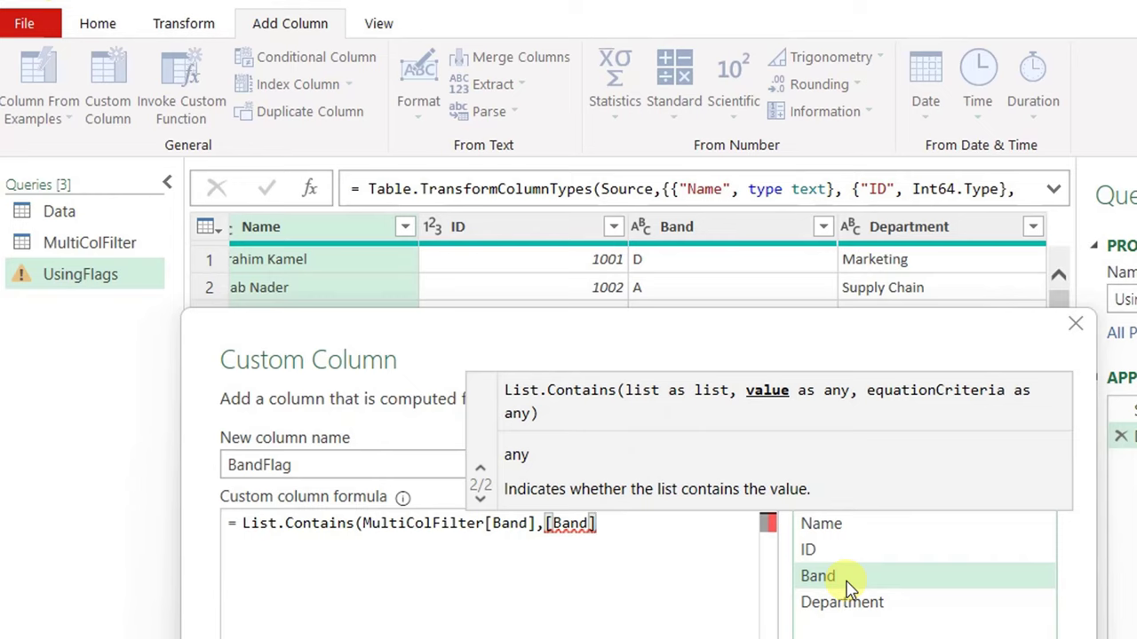
Make the BandFlag lookup case-insensitive with Comparer.OrdinalIgnoreCase, close the formula and create the column
type(",")
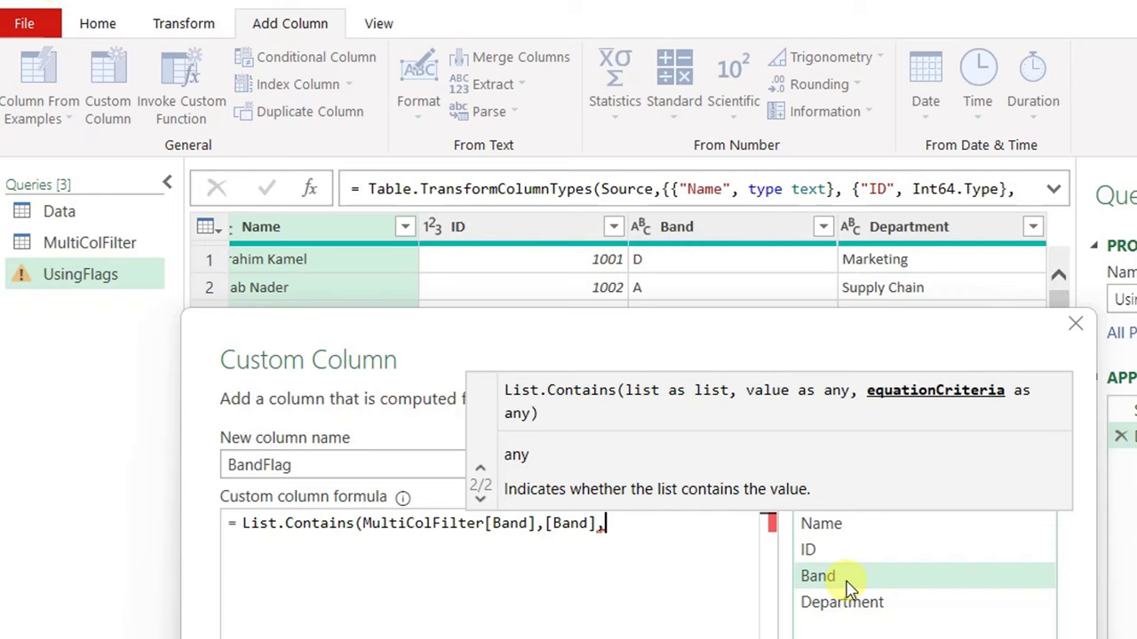
type("compar")
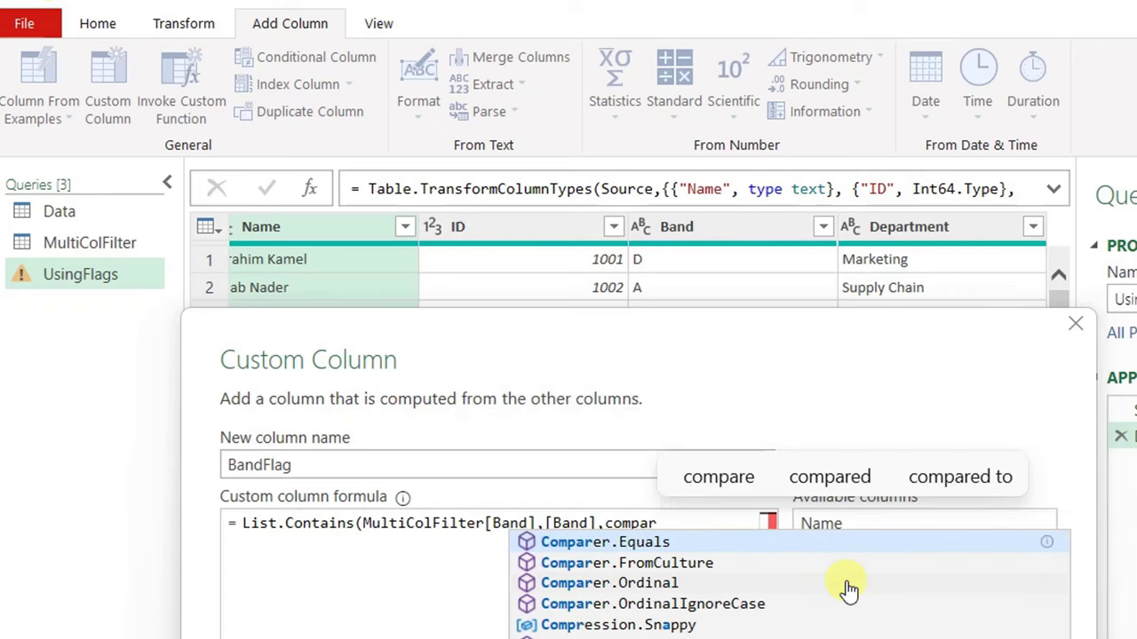
key("Down")
key("Down")
key("Down")
key("Return")
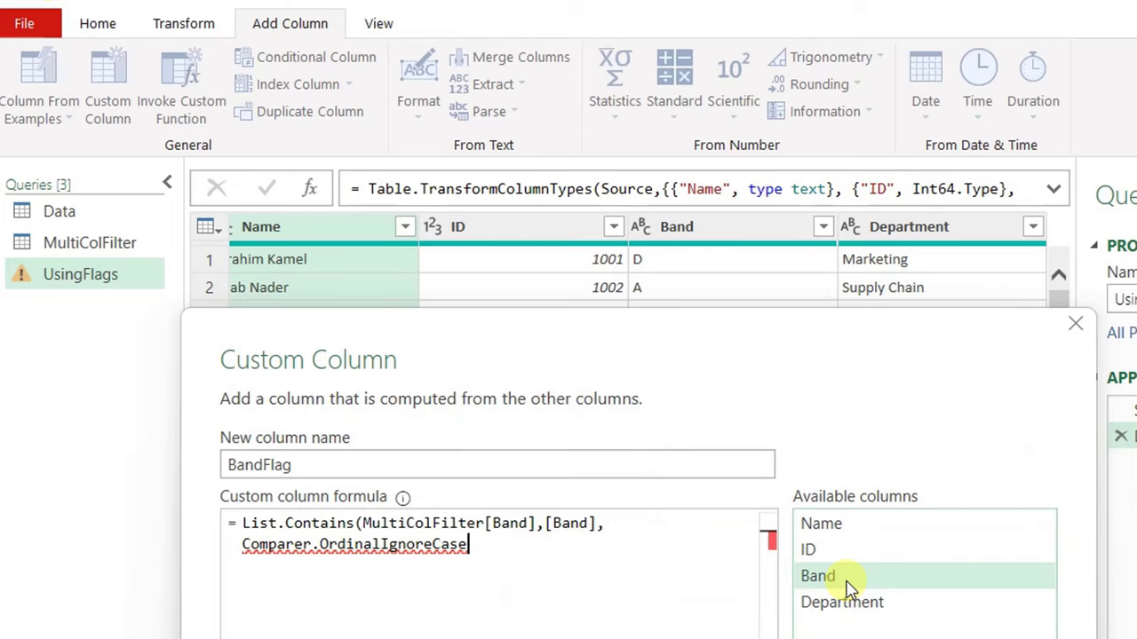
type(")")
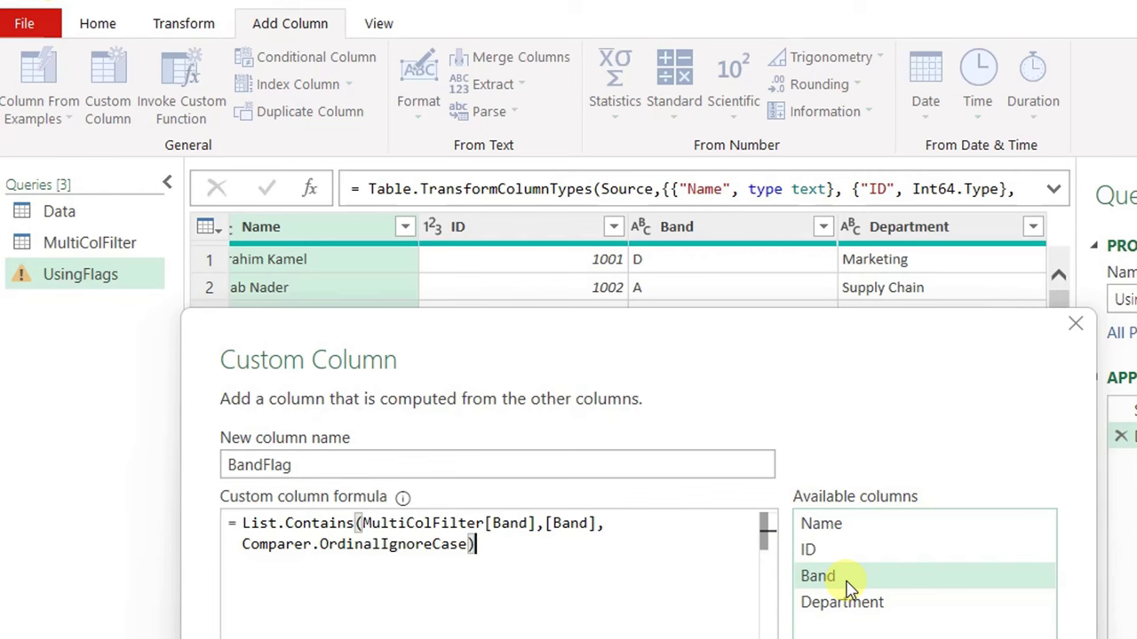
key("Return")
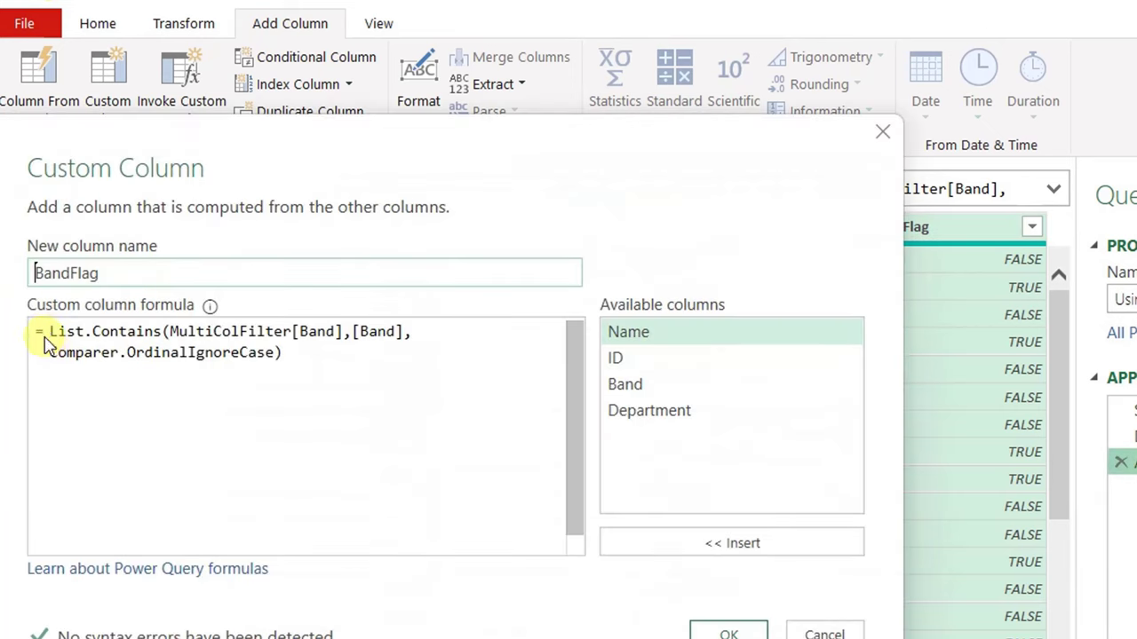
Wrap the BandFlag List.Contains formula in an if statement returning 1 when true, else 0, and apply it
left_click(47, 332)
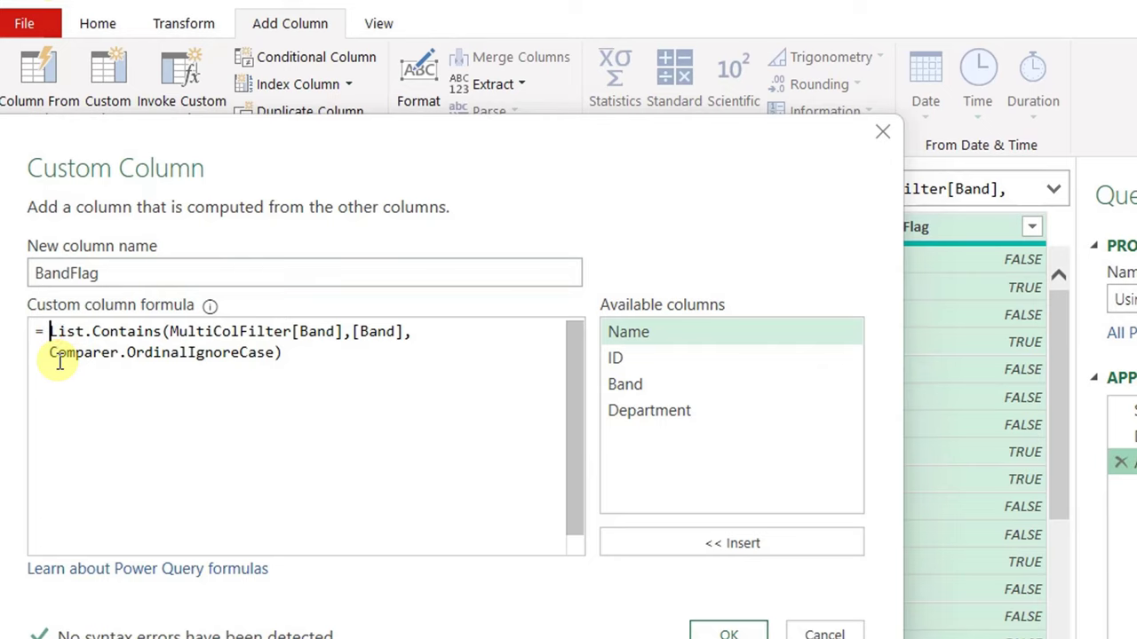
type("if")
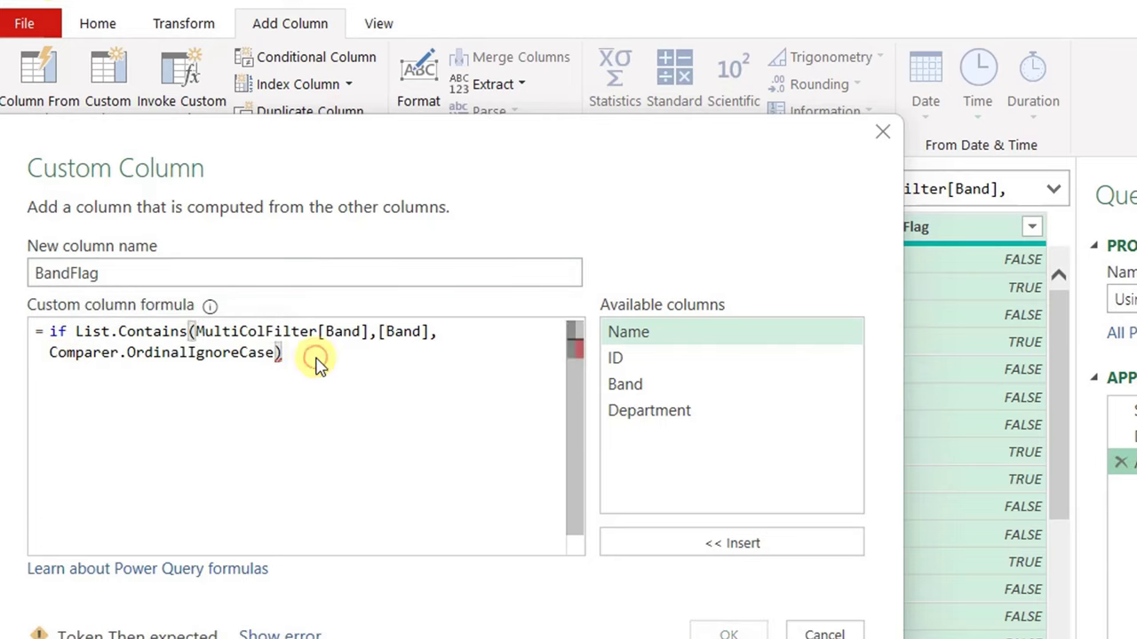
left_click(317, 356)
type("then ")
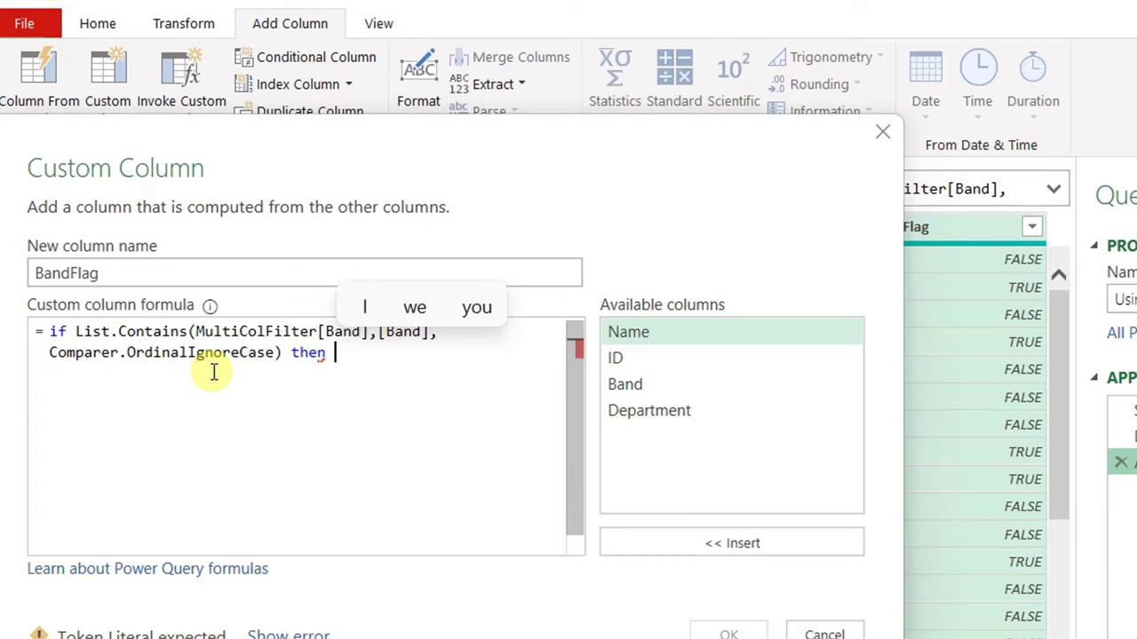
type("1 else ")
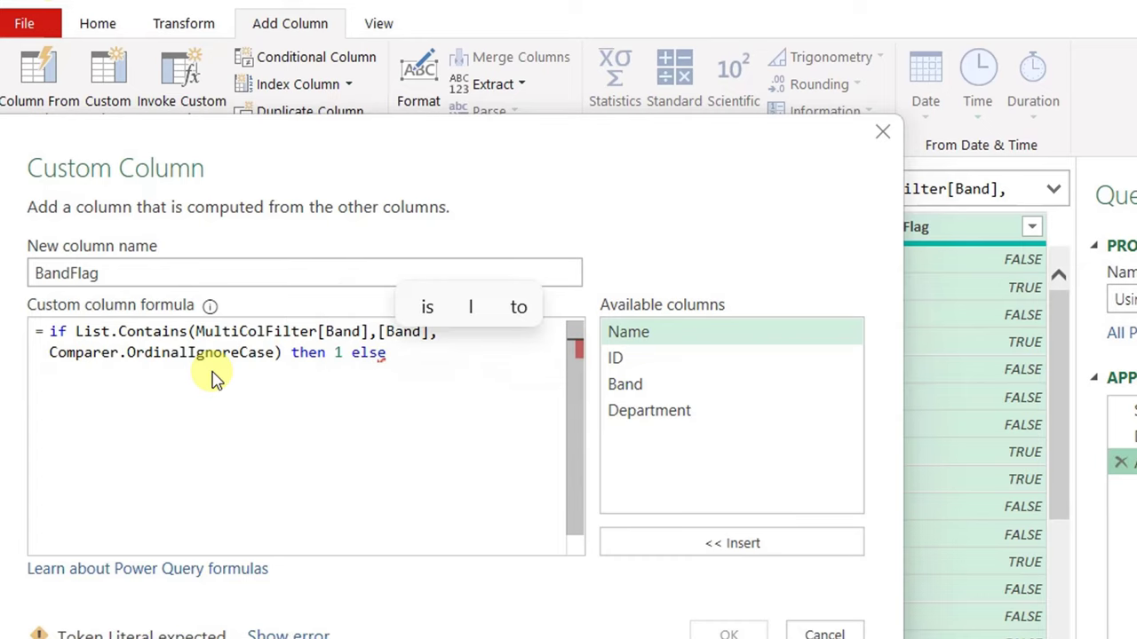
type("0")
left_click(723, 633)
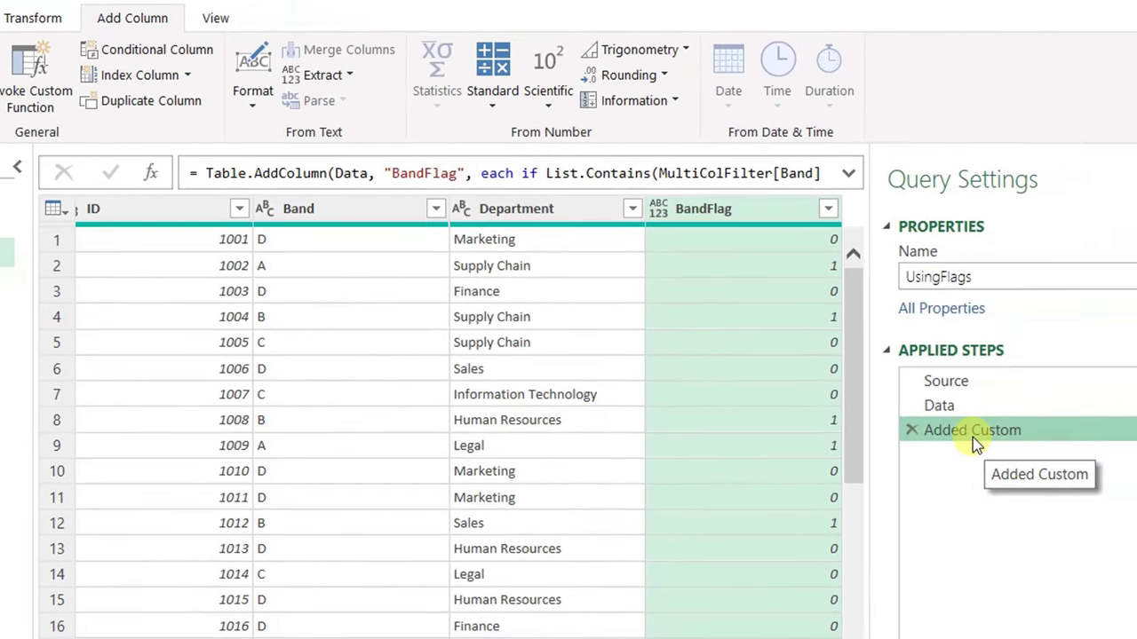
Rename the Added Custom step as BandFlag
right_click(973, 437)
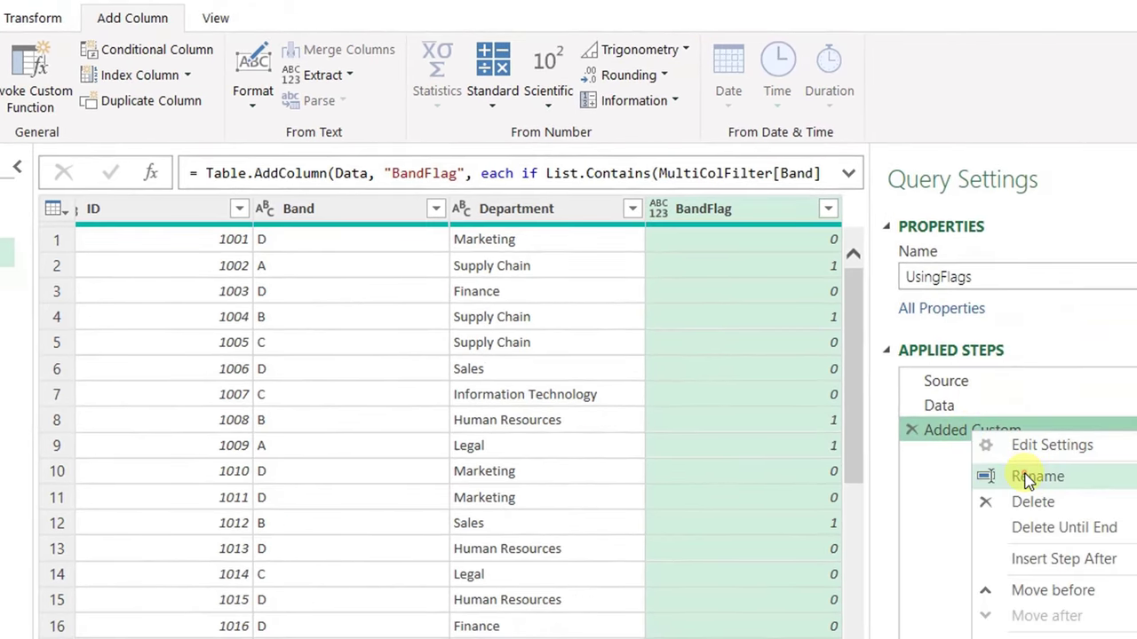
left_click(1026, 477)
type("BandFlag")
key("Return")
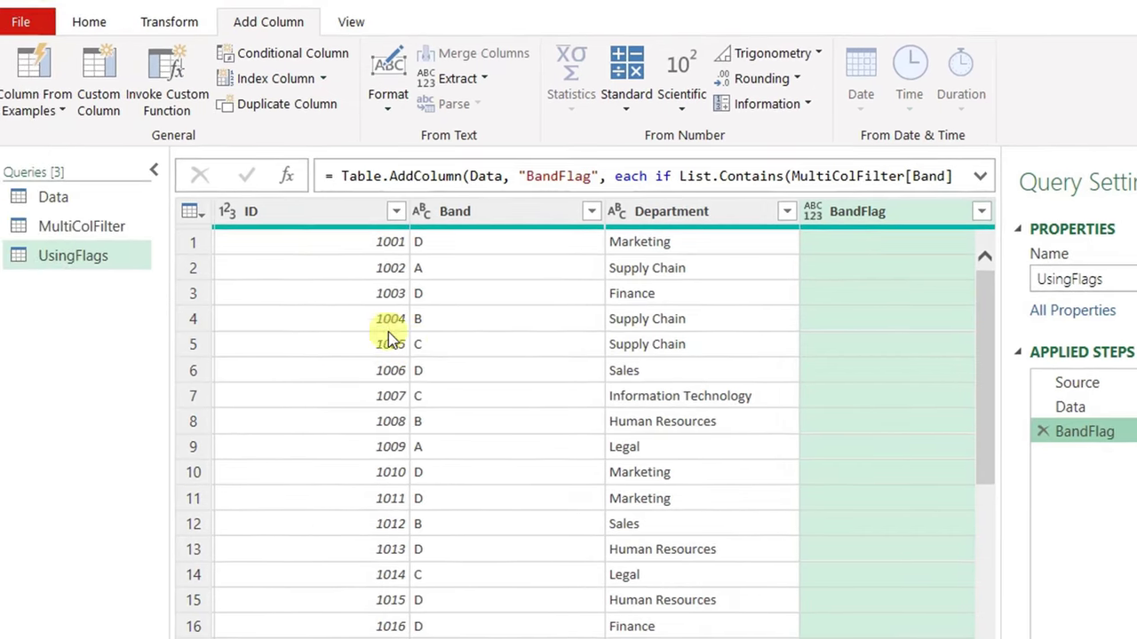
Start another custom column named DepFlag and begin its formula with List.Contains
left_click(94, 92)
left_click_drag(183, 257, 30, 255)
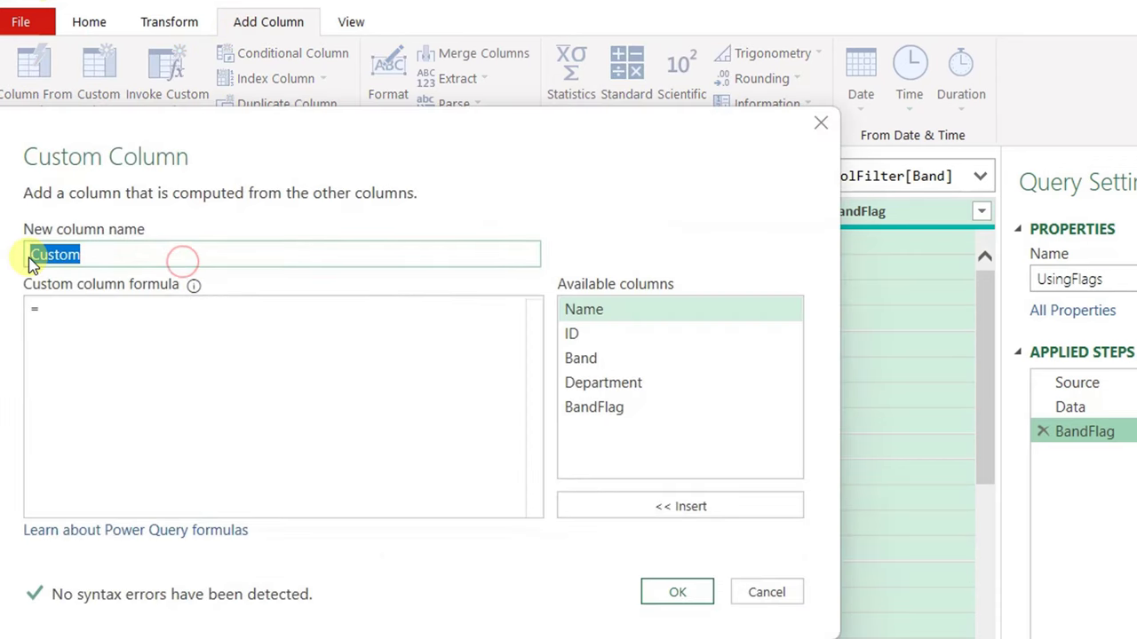
type("DepFlag")
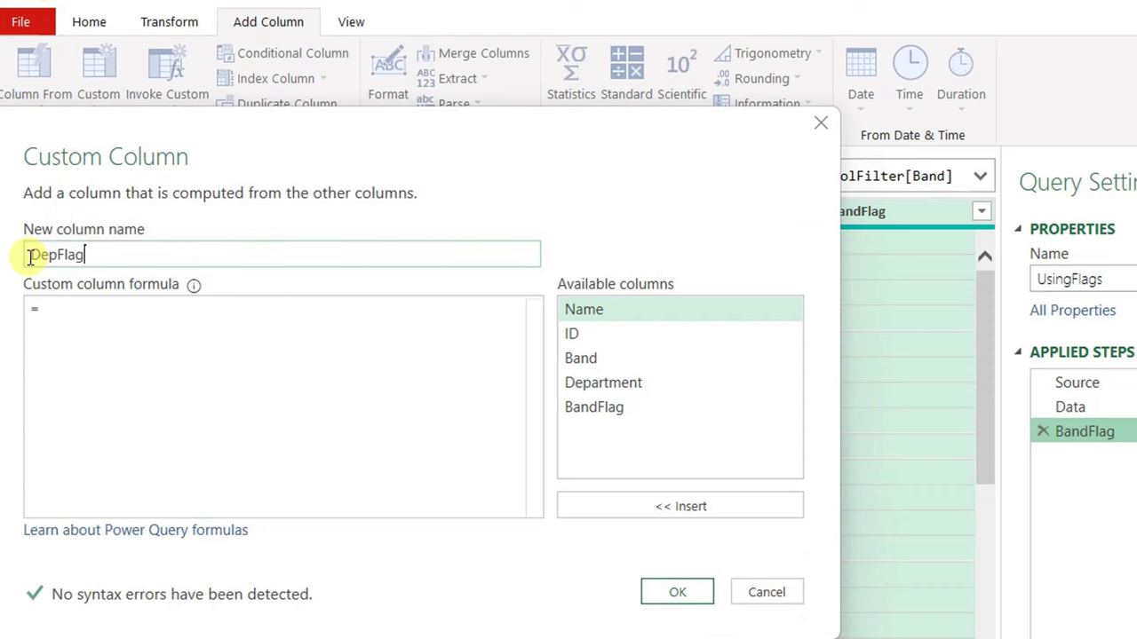
left_click(77, 308)
type("List.Contains(")
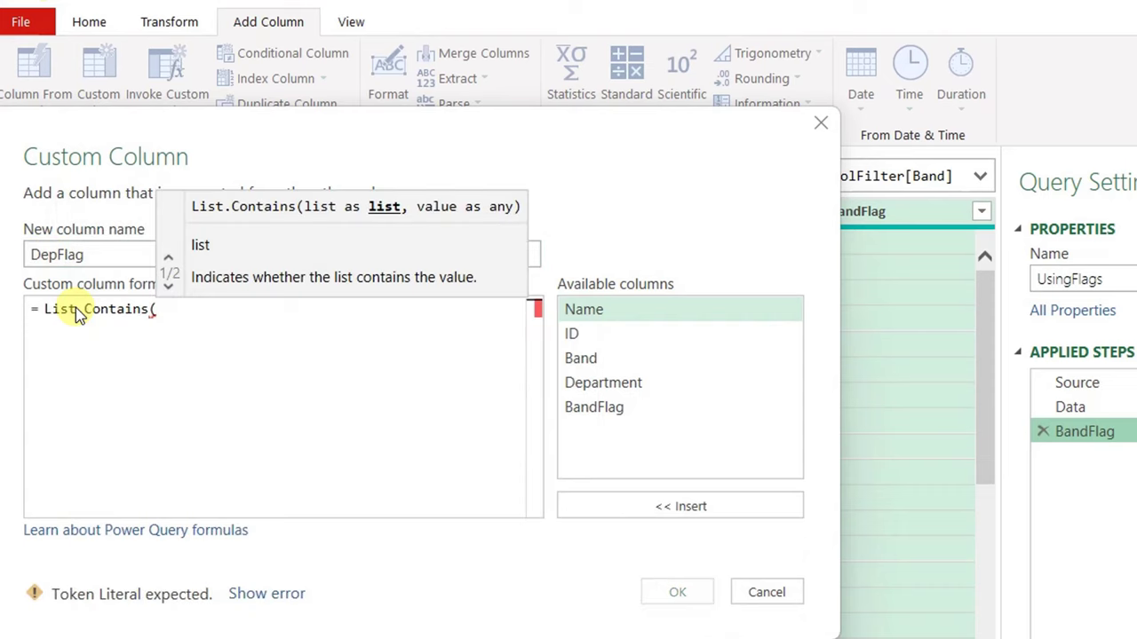
Supply MultiColFilter[Department] as the list and the [Department] column as the value in the DepFlag formula
type("mul")
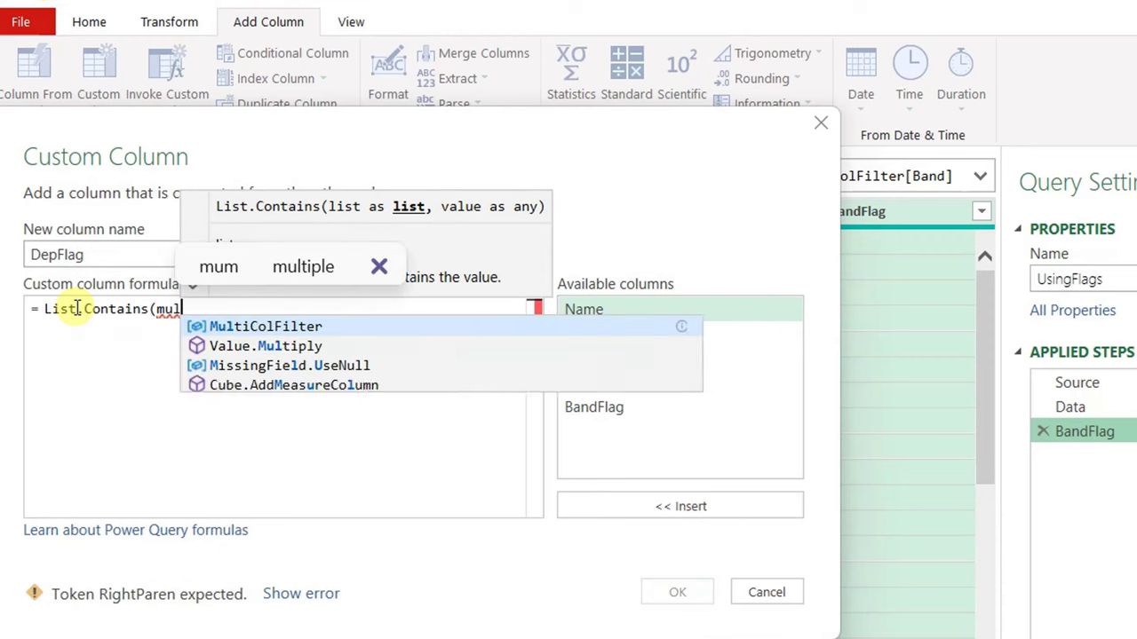
key("Tab")
type("[de")
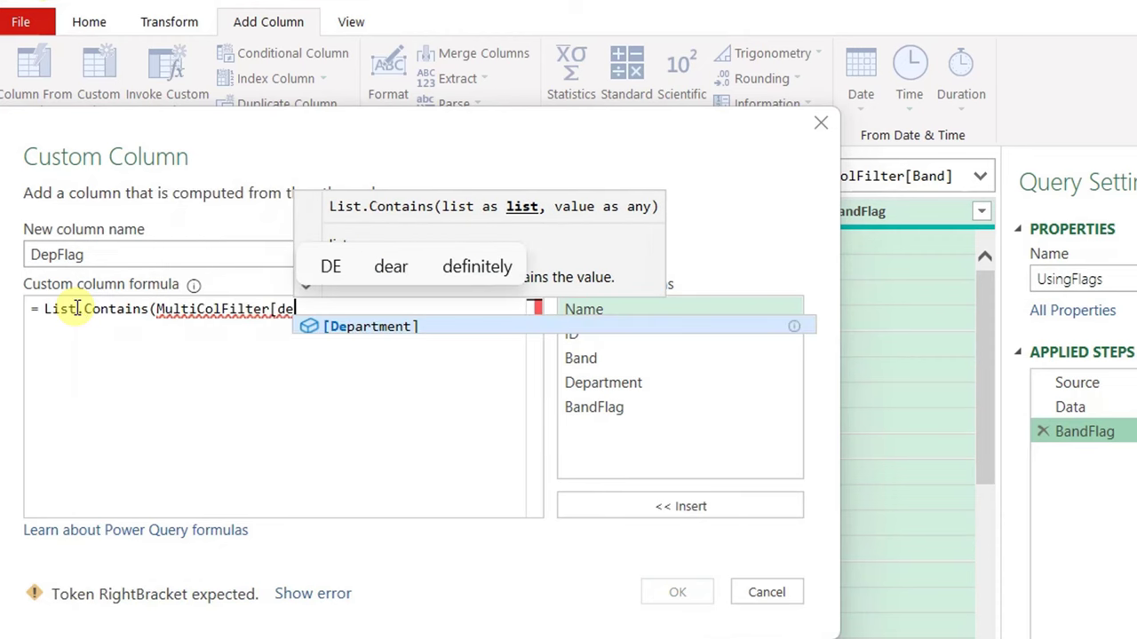
key("Tab")
type(",")
type("[Department]")
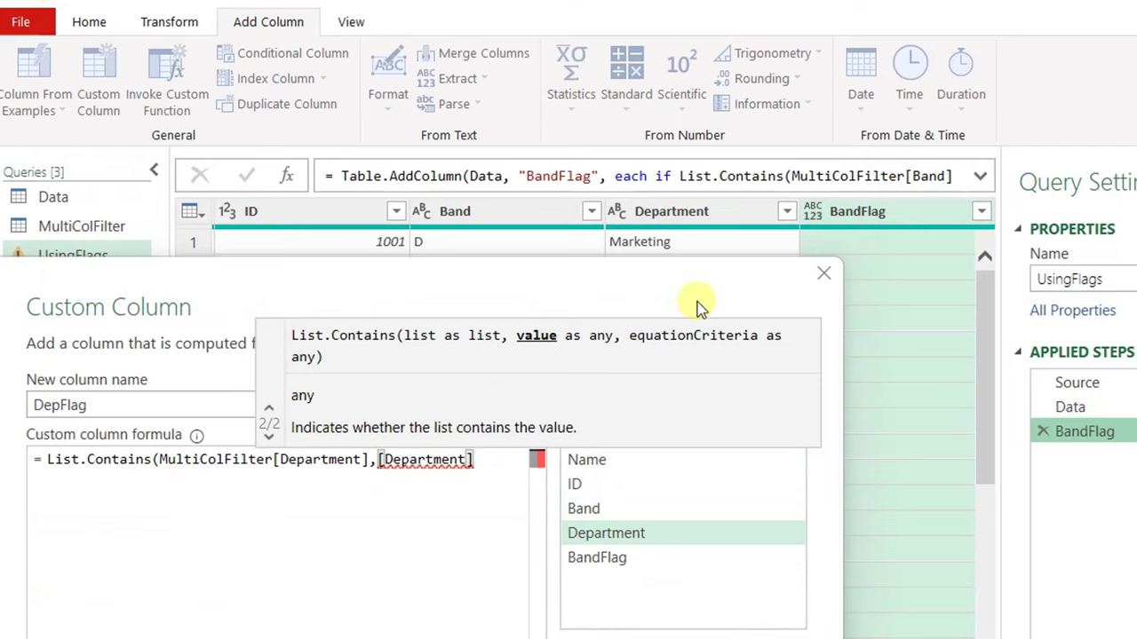
Add Comparer.OrdinalIgnoreCase as the third List.Contains argument in the DepFlag formula and close the function
left_click(482, 459)
type(", compar")
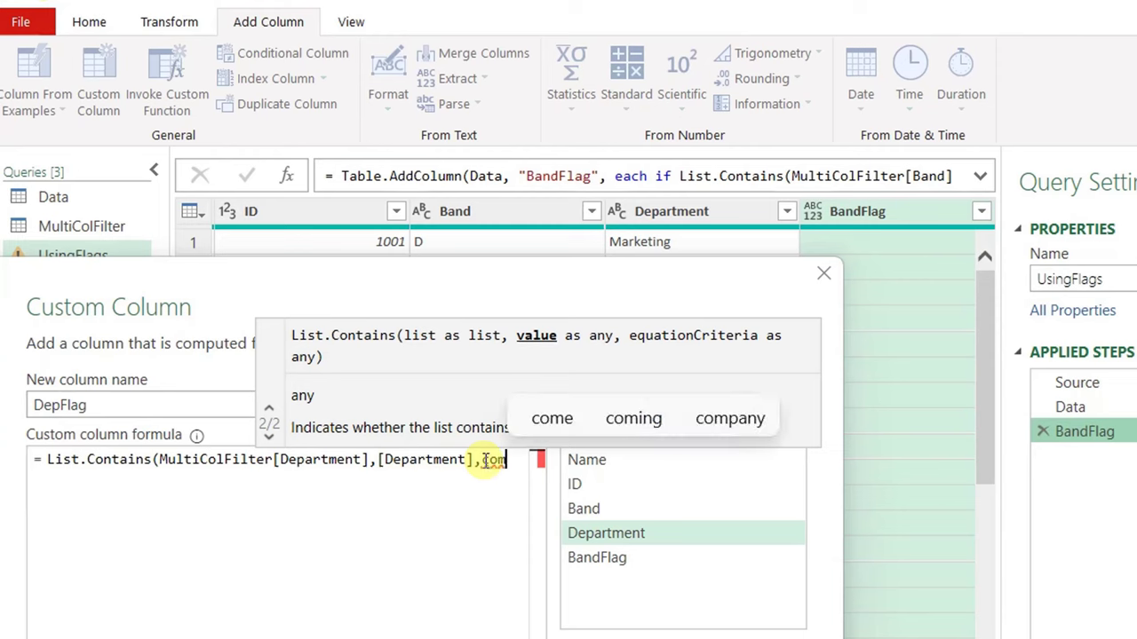
key("Tab")
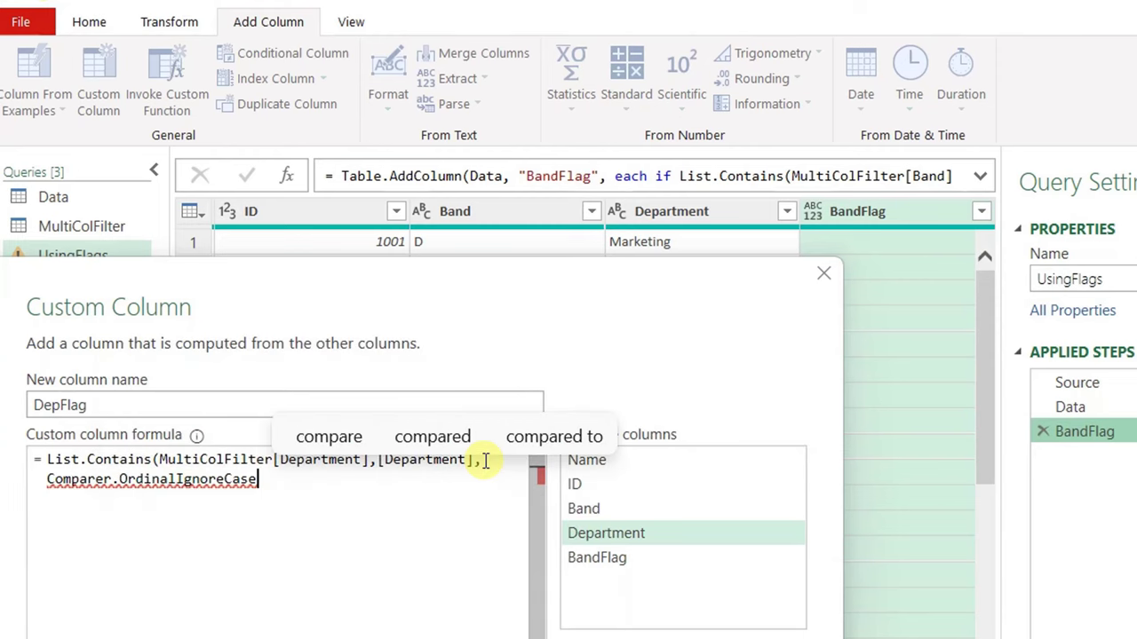
type(")")
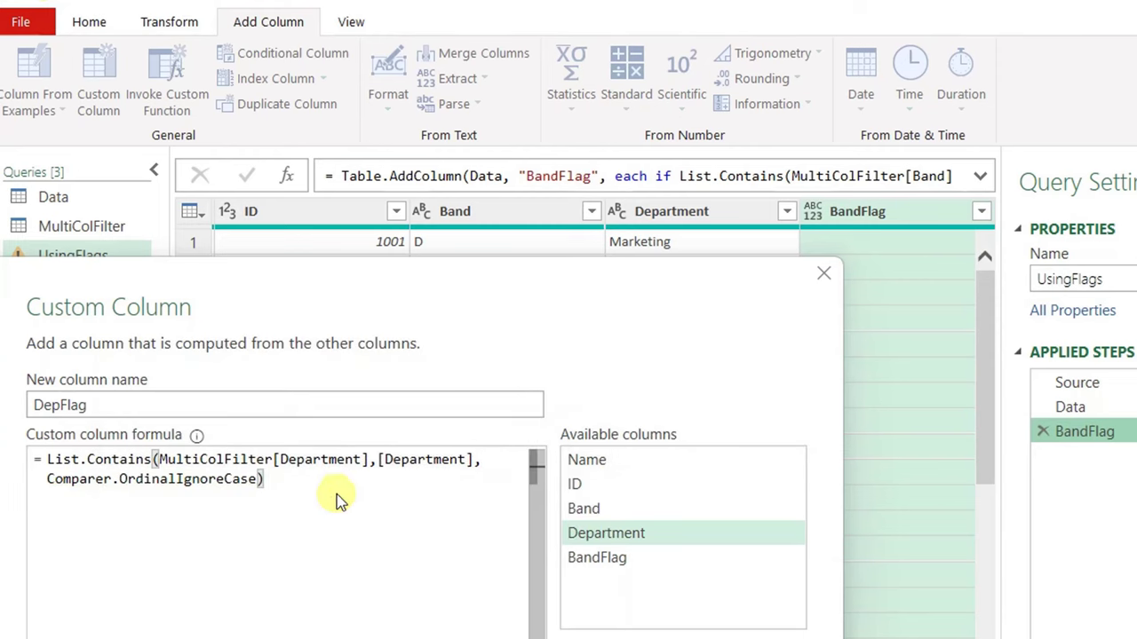
Wrap the DepFlag List.Contains formula in an if statement returning 1 when true, else 0, and apply it
left_click(44, 464)
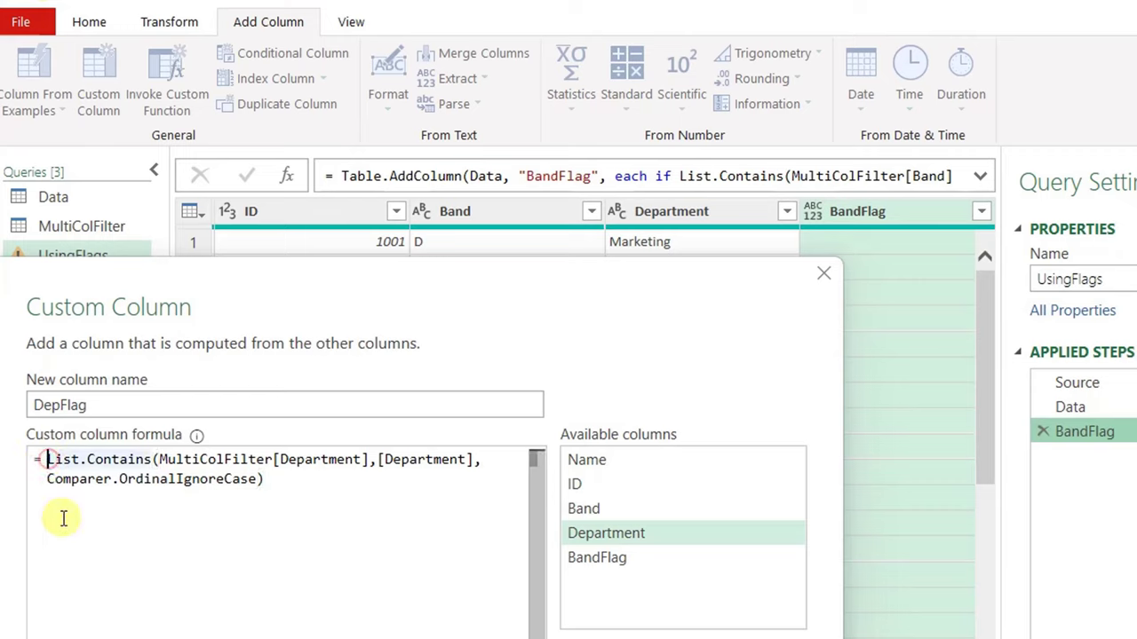
type("if")
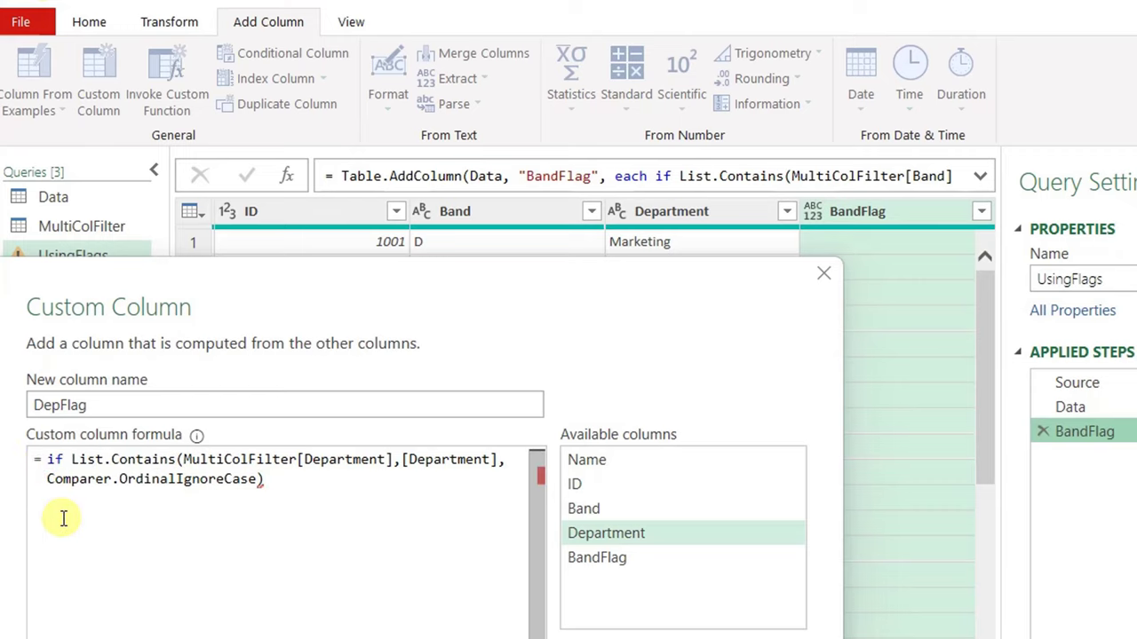
left_click(348, 479)
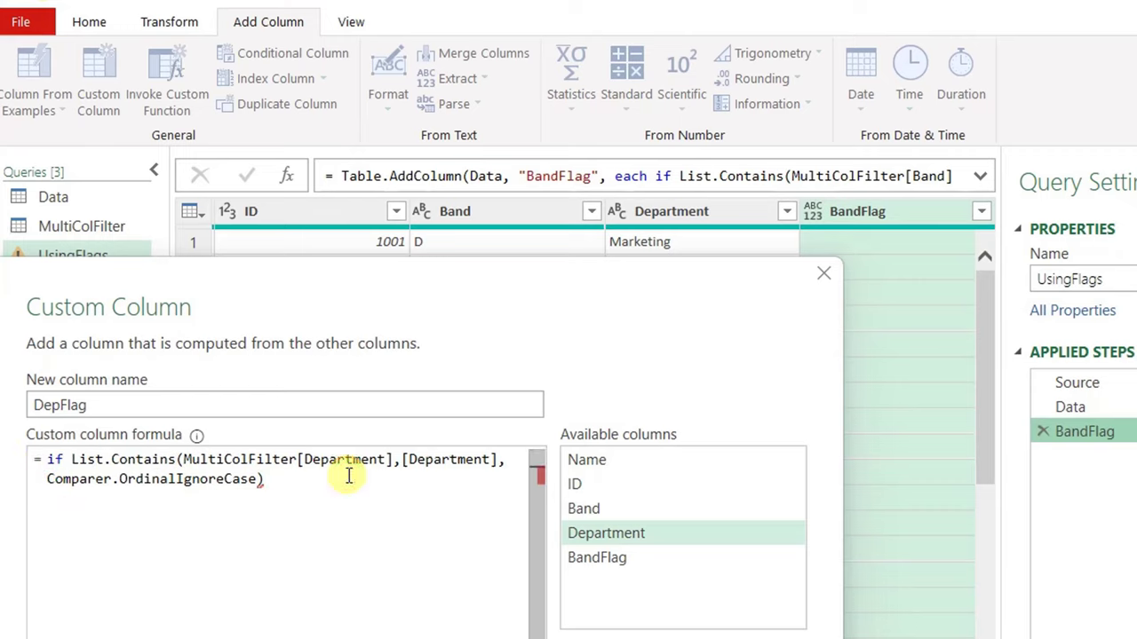
type("then ")
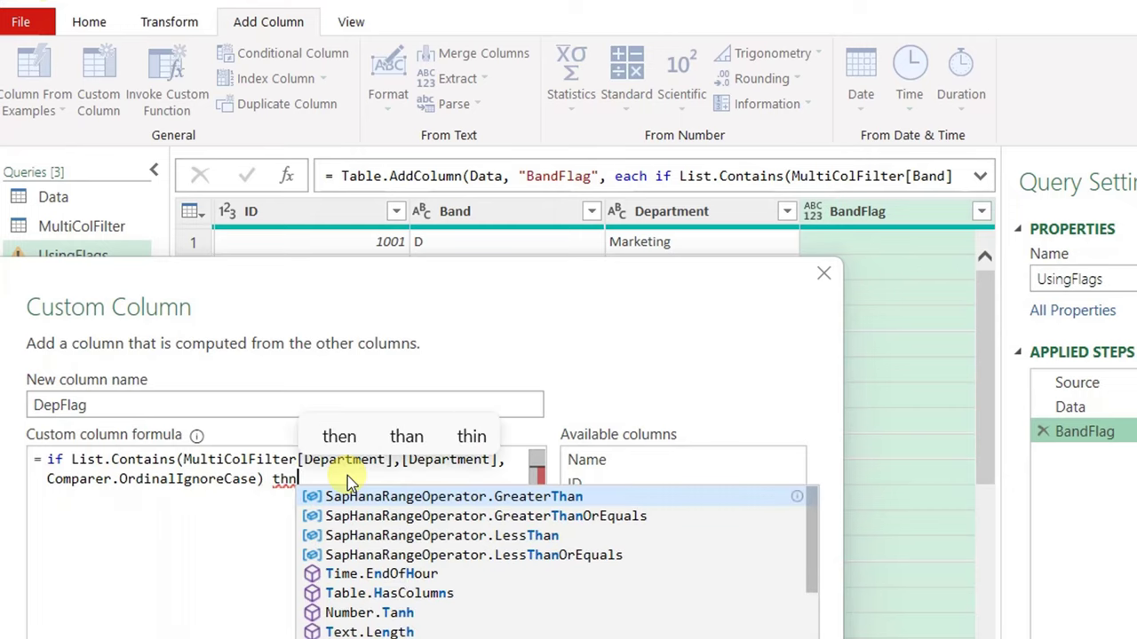
type(" els")
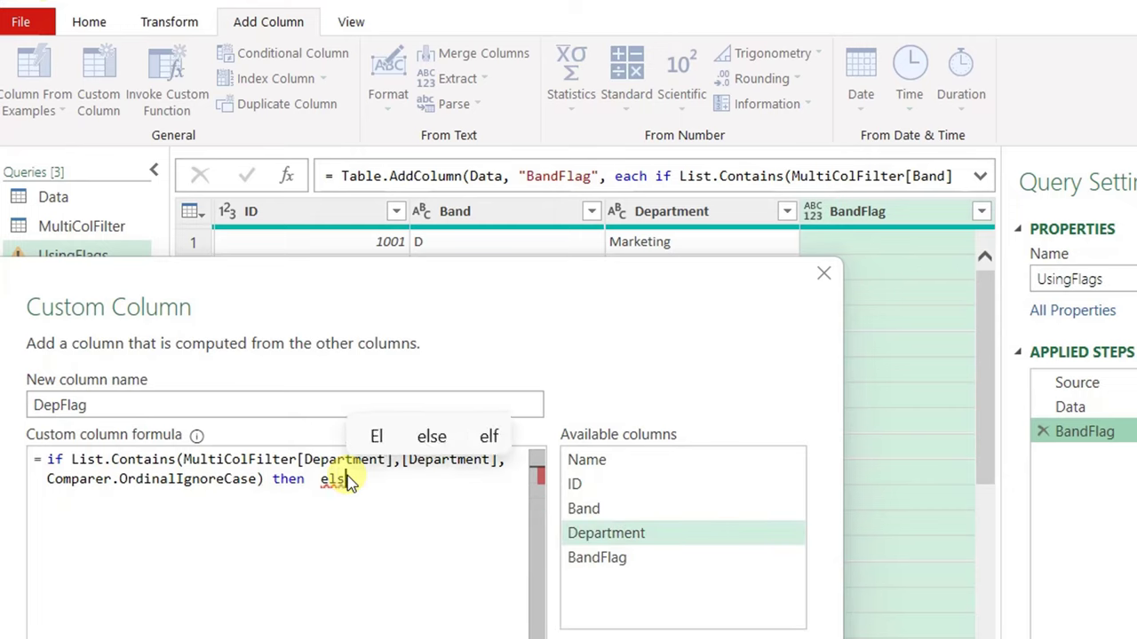
type("e 0")
key("Return")
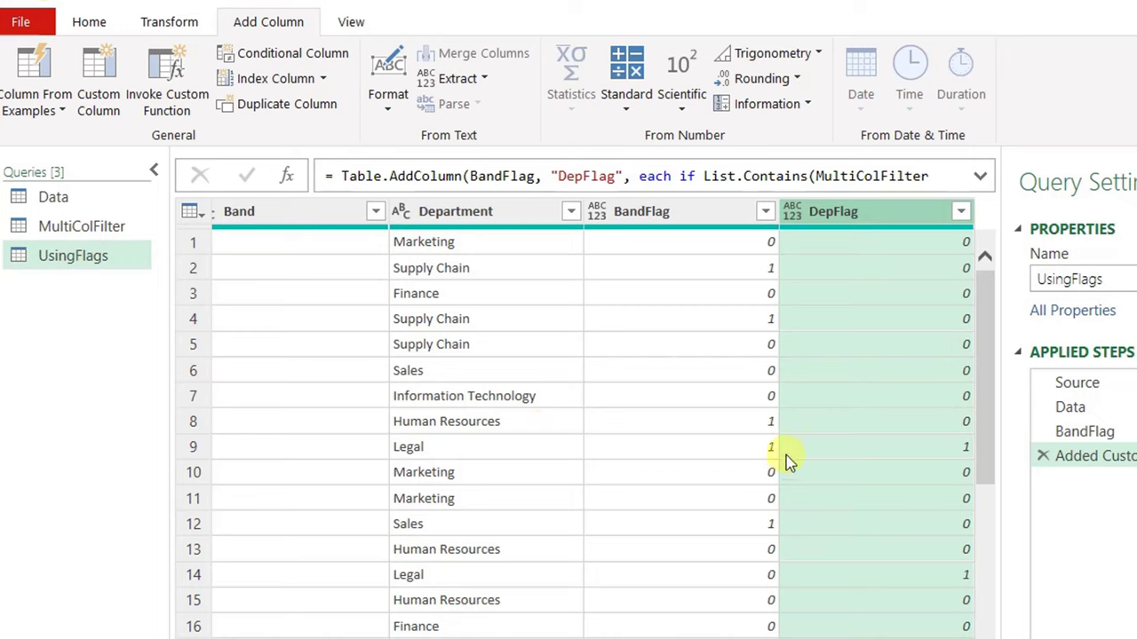
Compare the BandFlag and DepFlag values in the two Legal rows, 9 and 14
left_click(178, 453)
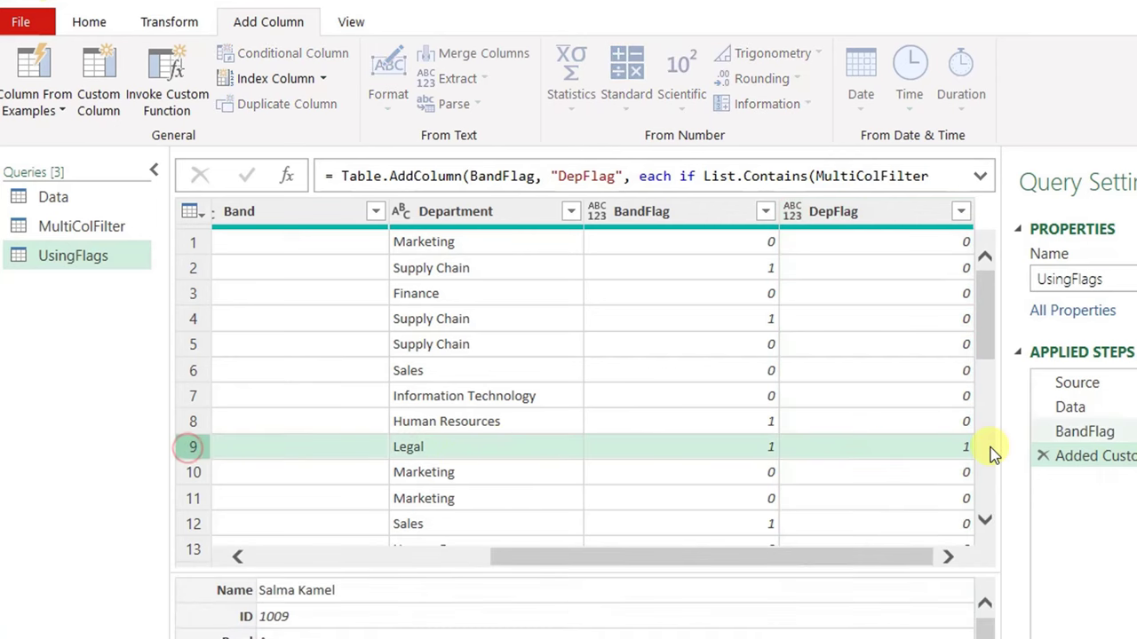
scroll(407, 408, "down", 1)
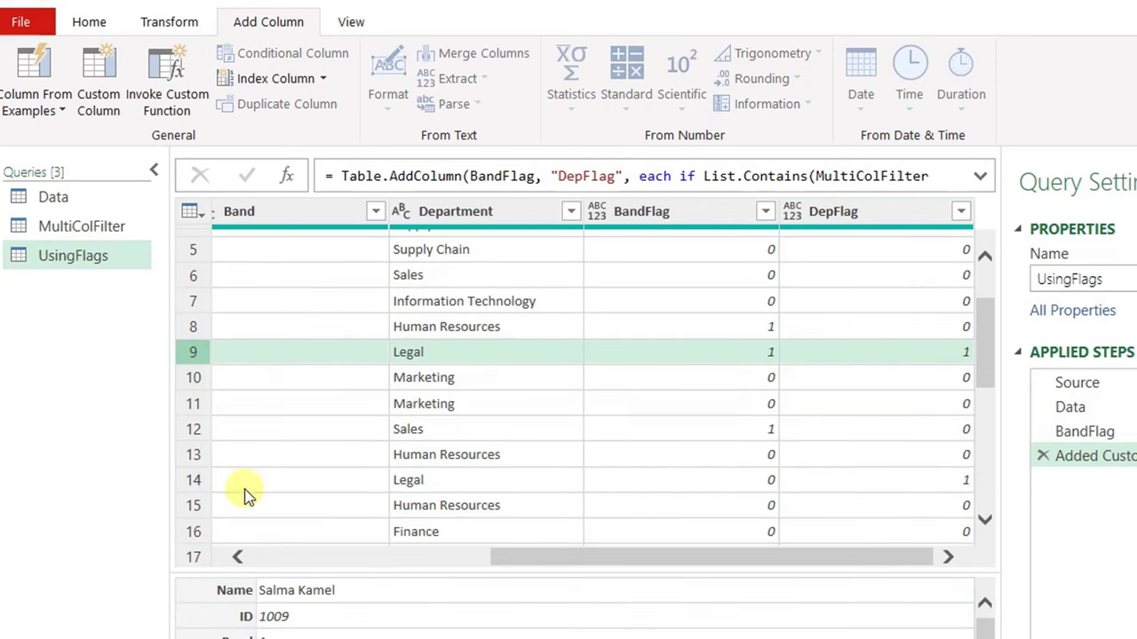
left_click(190, 480)
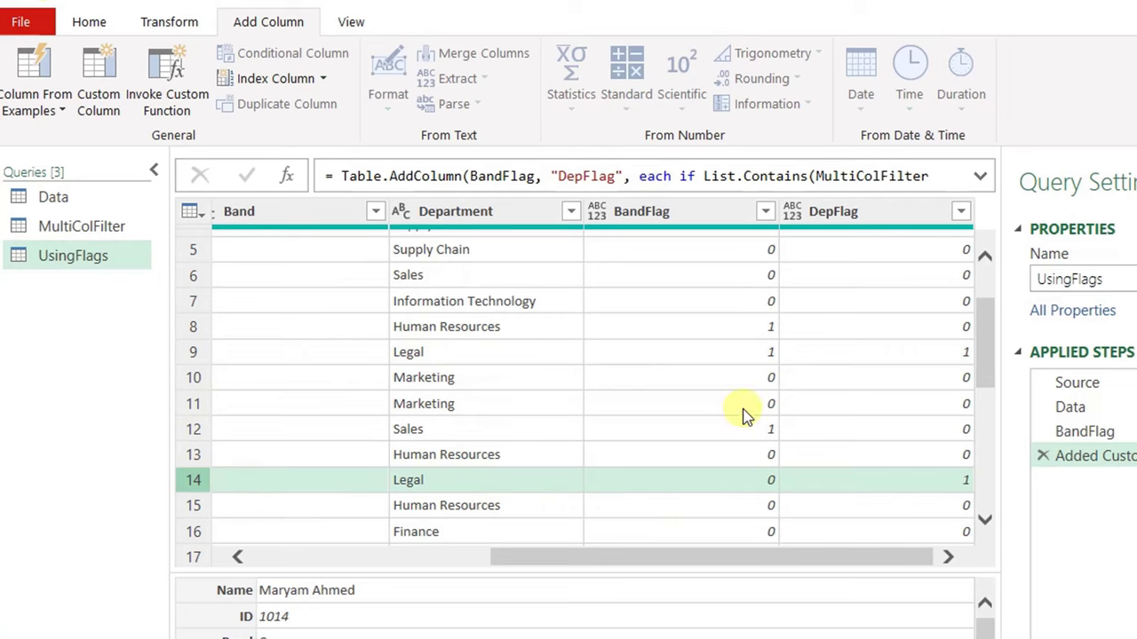
scroll(743, 410, "up", 1)
left_click(833, 459)
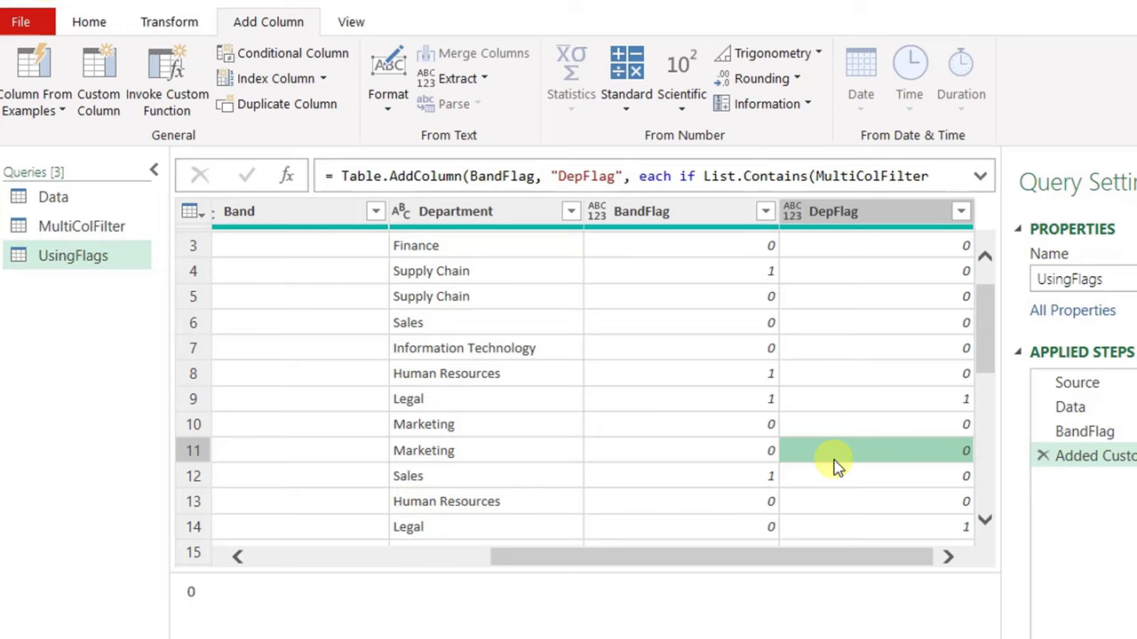
Add a column that sums BandFlag and DepFlag using the standard Add operation
left_click(659, 213)
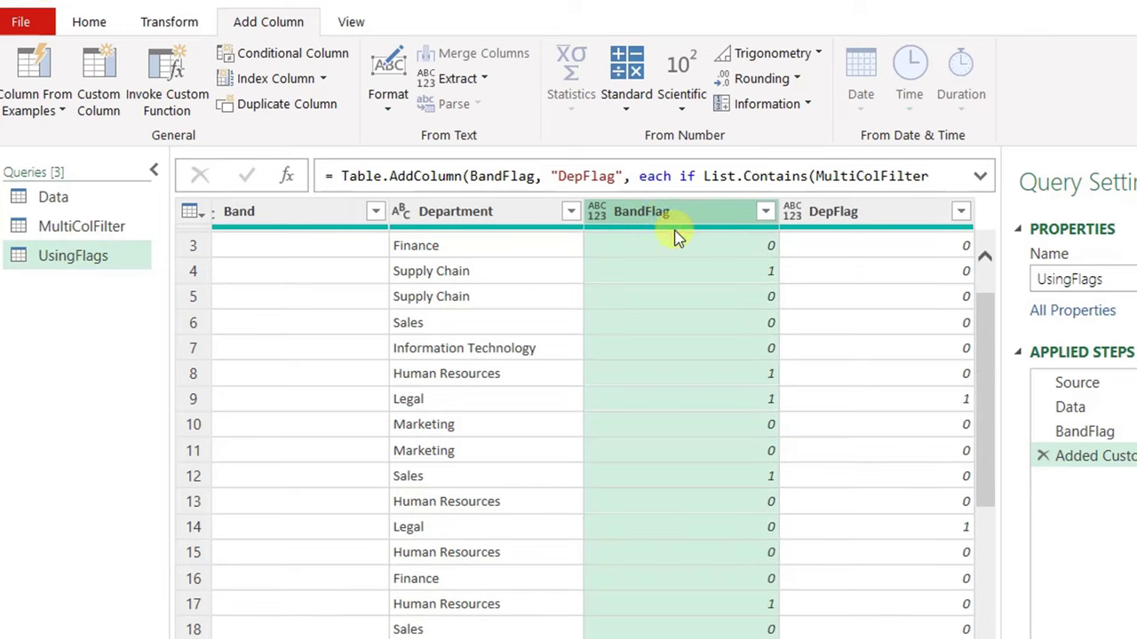
left_click(854, 222, "ctrl")
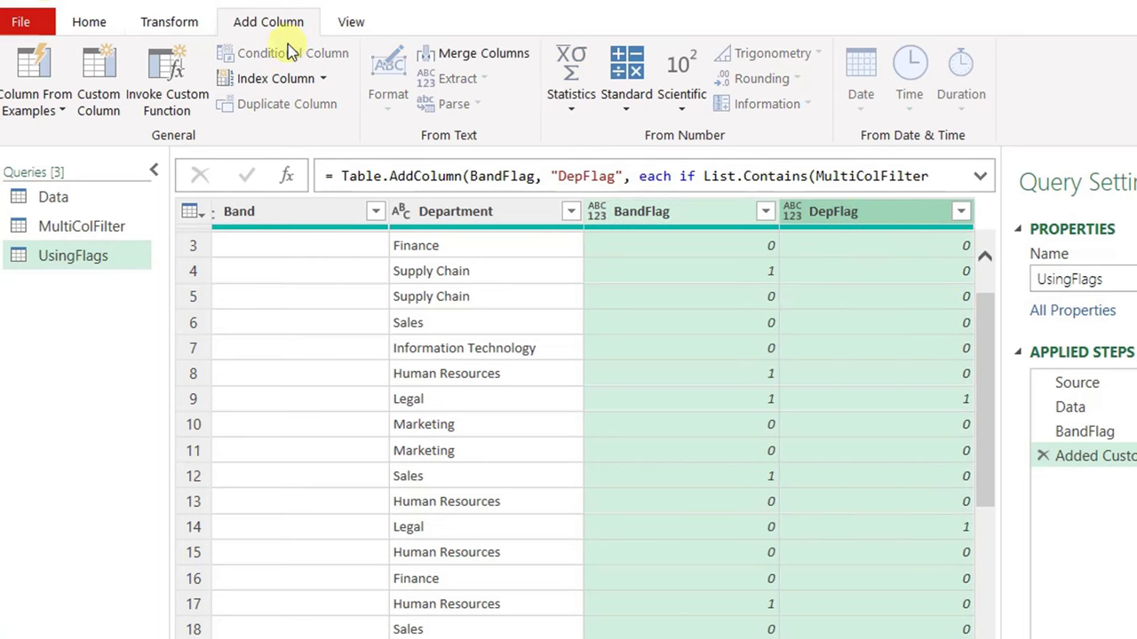
left_click(626, 80)
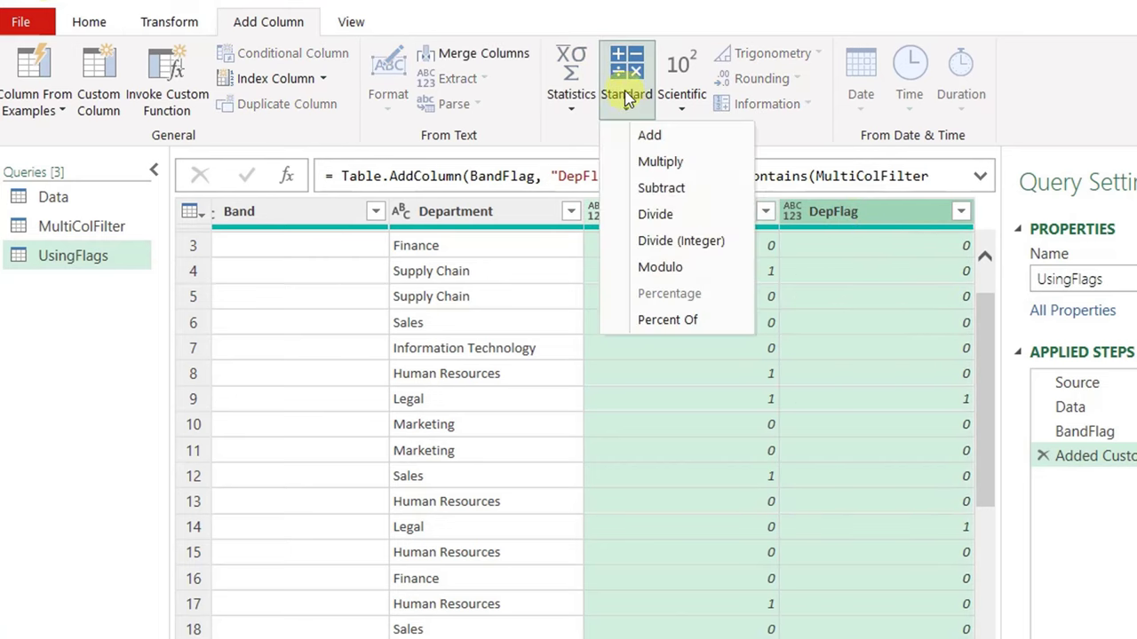
left_click(649, 135)
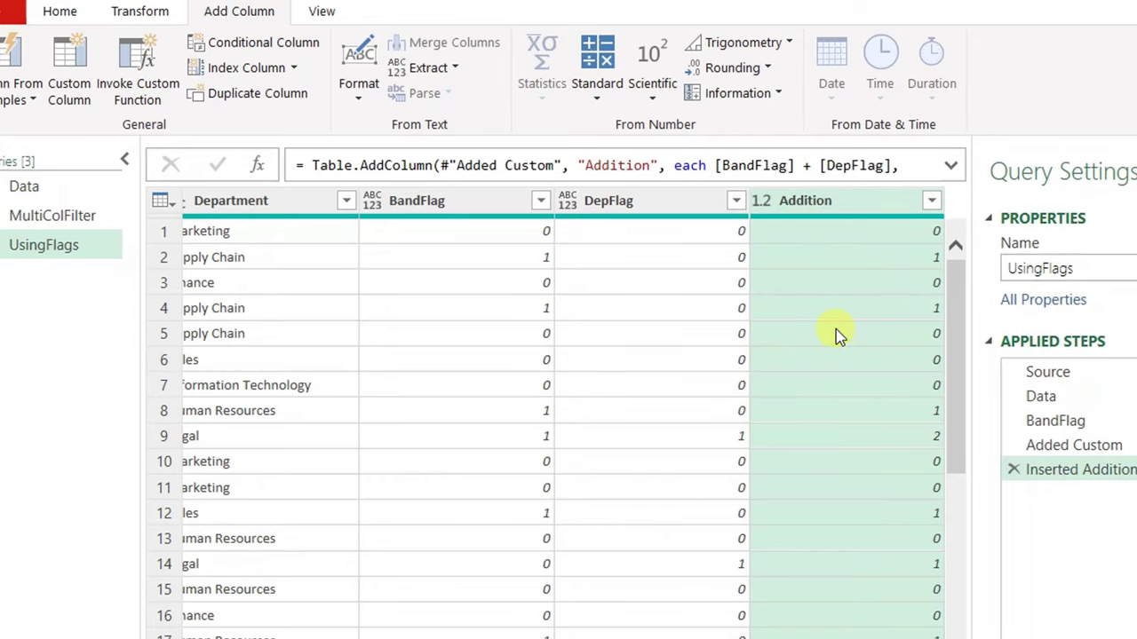
Check the distinct values in the Addition column and inspect the record in row 9
left_click(931, 201)
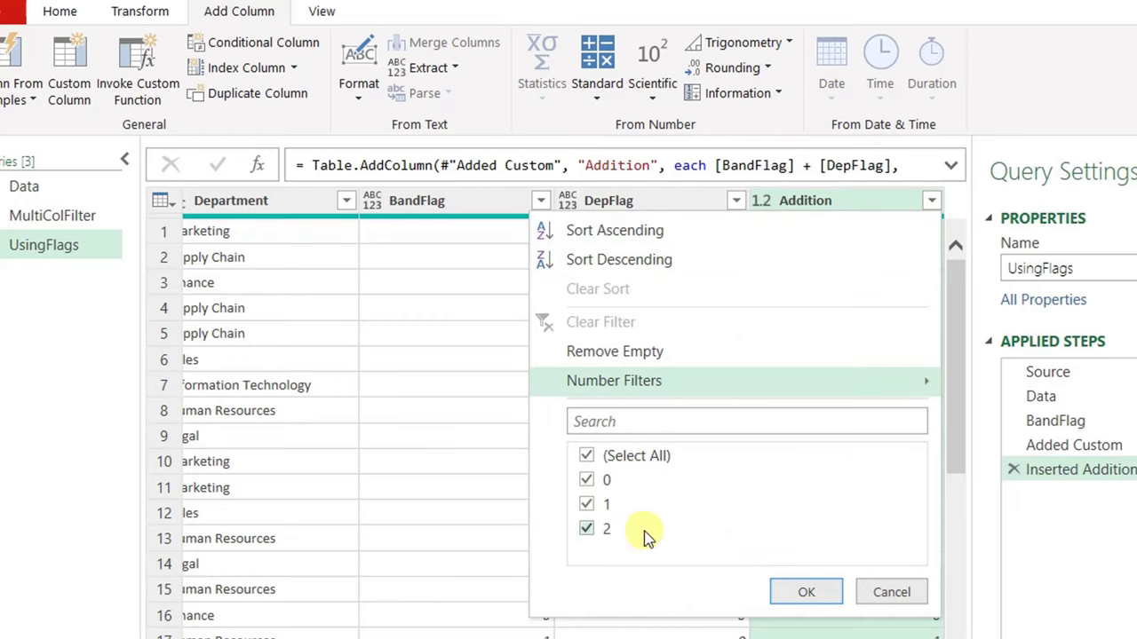
left_click(892, 592)
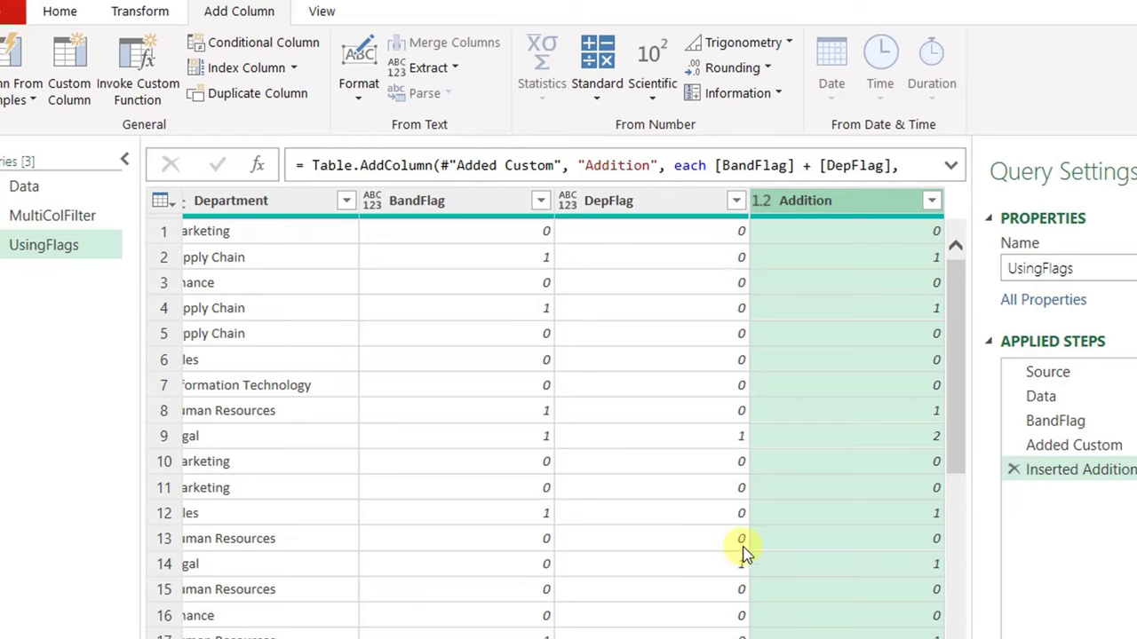
left_click(164, 439)
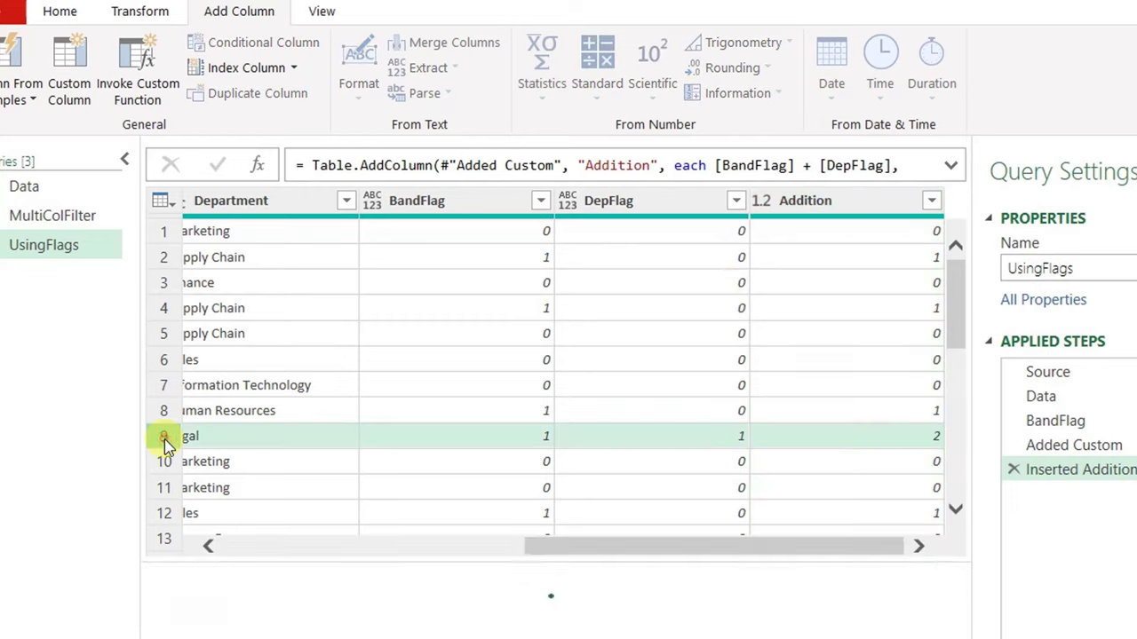
left_click_drag(593, 551, 667, 549)
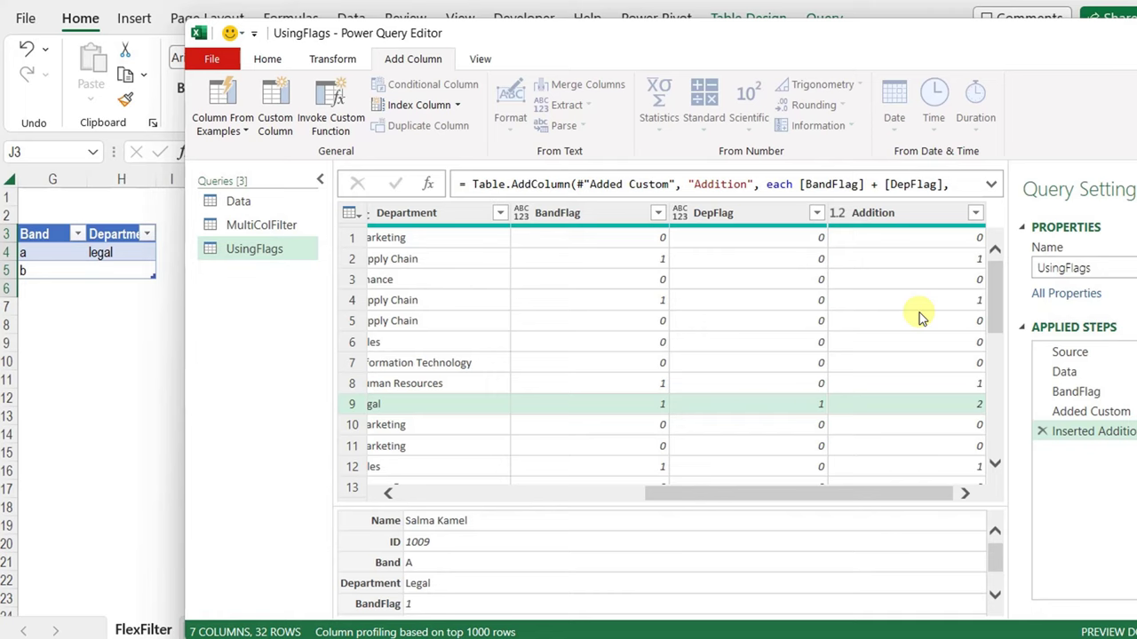
Filter the Addition column to keep only rows with the value 0
left_click(887, 213)
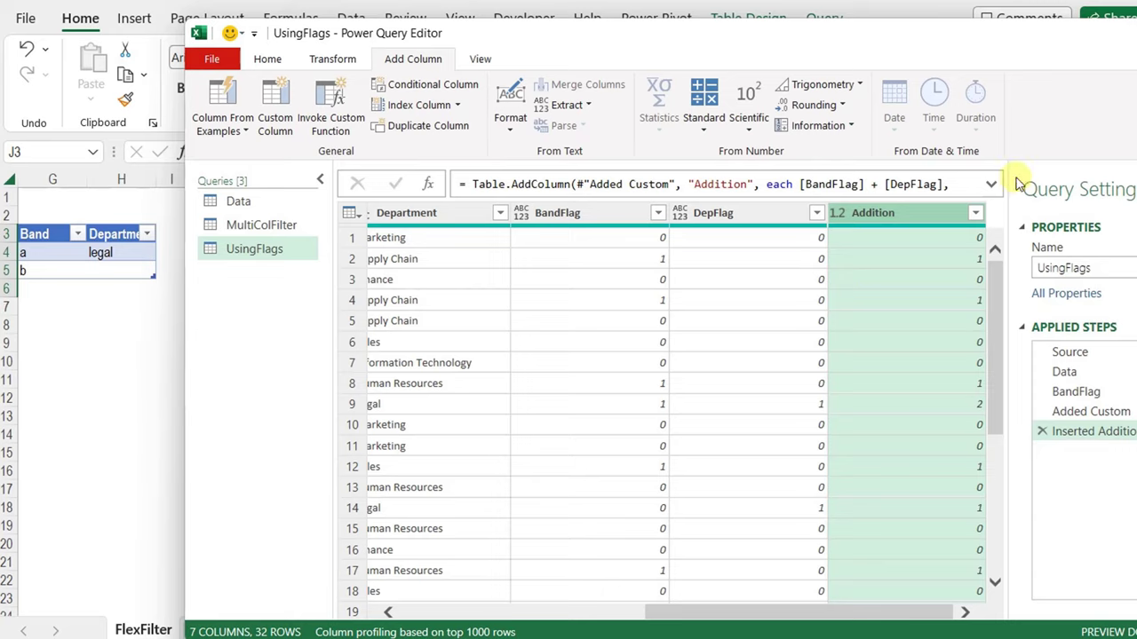
left_click(974, 214)
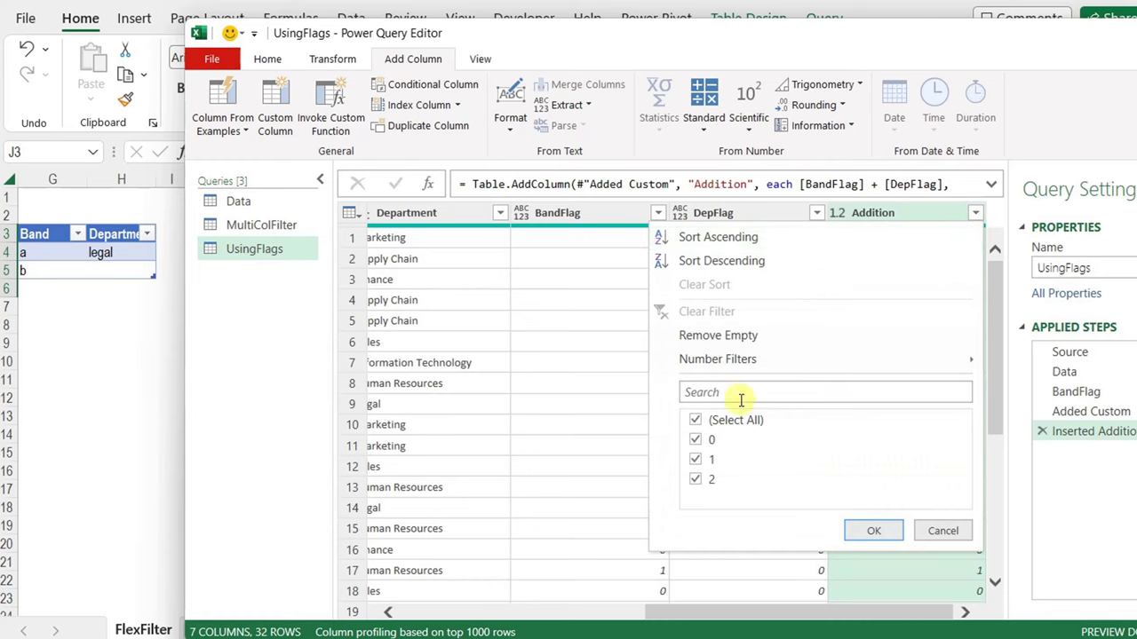
left_click(698, 421)
left_click(696, 441)
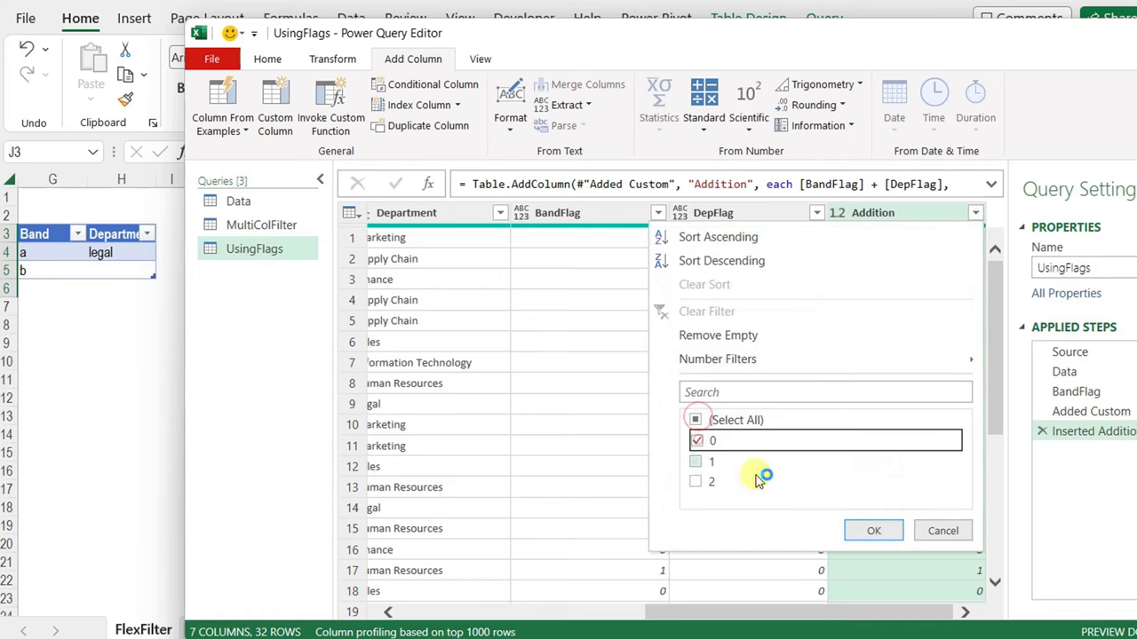
left_click(872, 531)
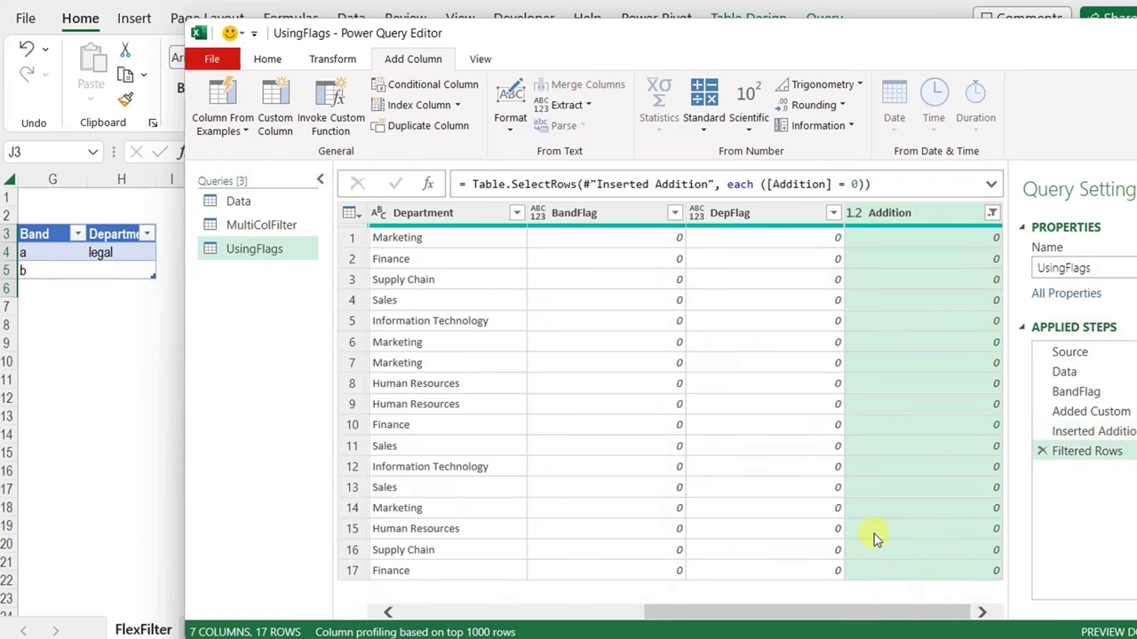
Replace the [Addition] = 0 condition in the Table.SelectRows formula with the start of a List.Max function
left_click(992, 186)
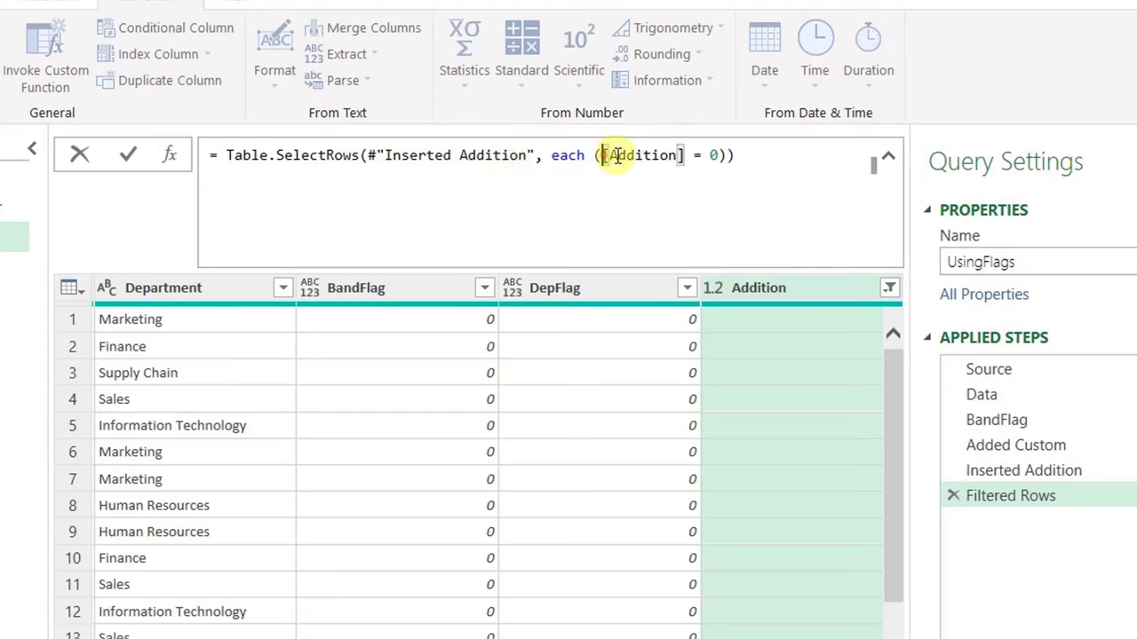
left_click_drag(602, 156, 725, 157)
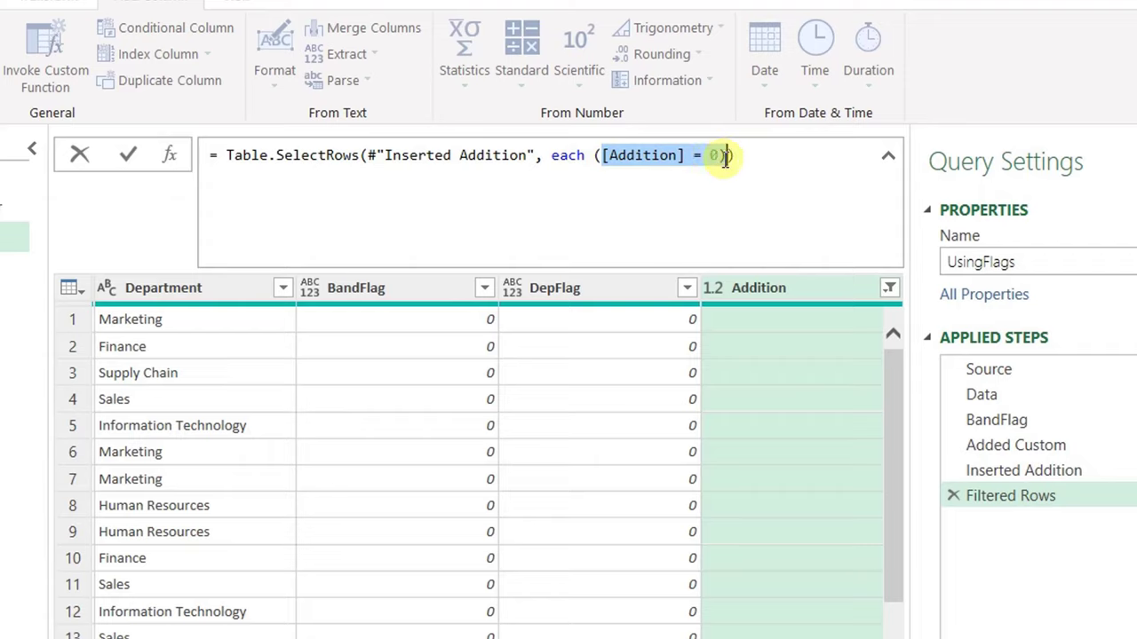
key("BackSpace")
key("BackSpace")
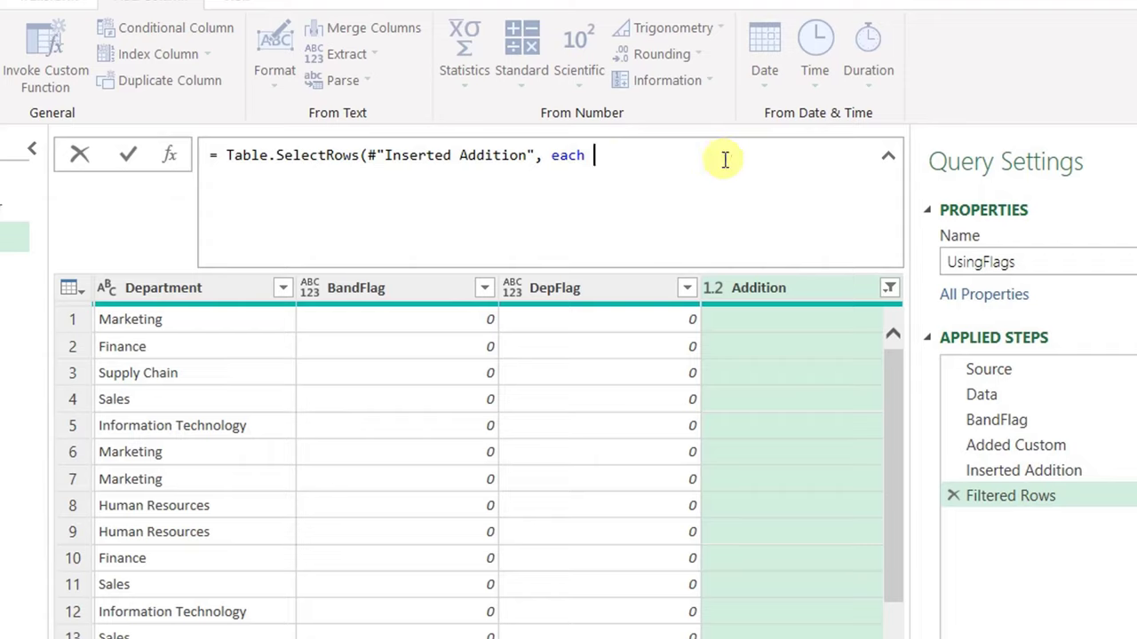
type("Lis")
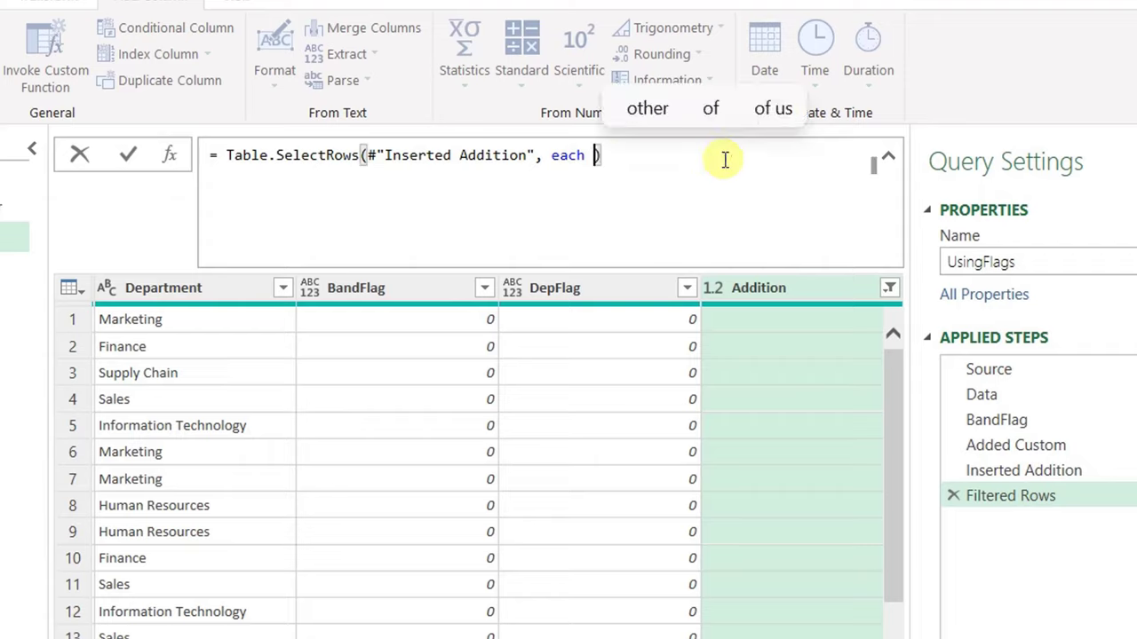
type("t.Max(")
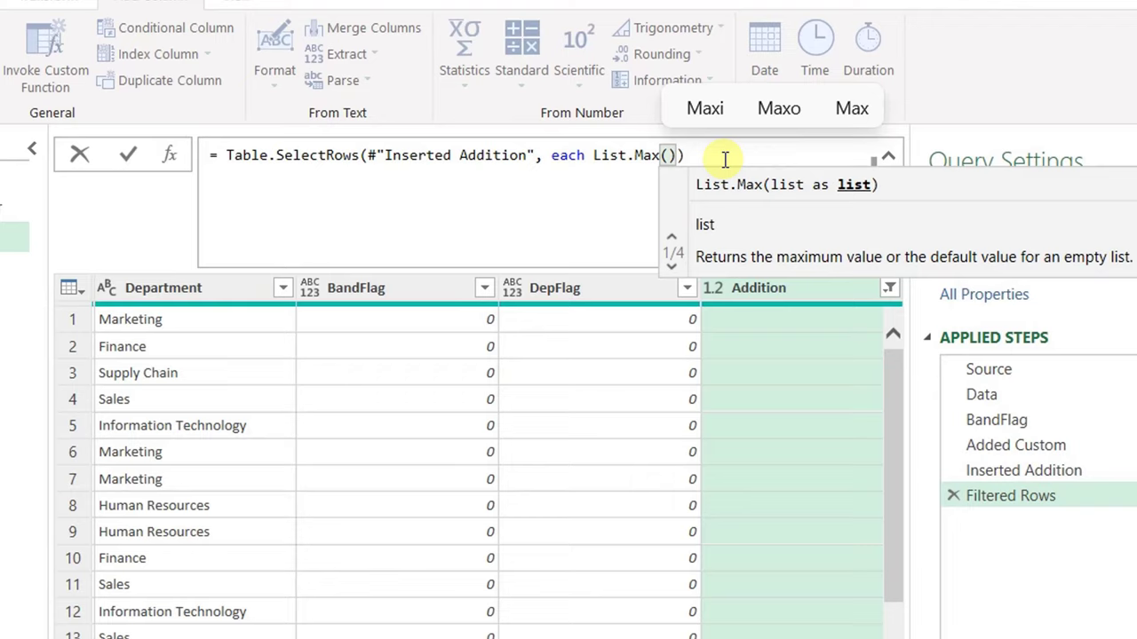
Complete the row filter condition as List.Max(#"Inserted Addition"[Addition]) = [Addition] and apply the formula
type("#")
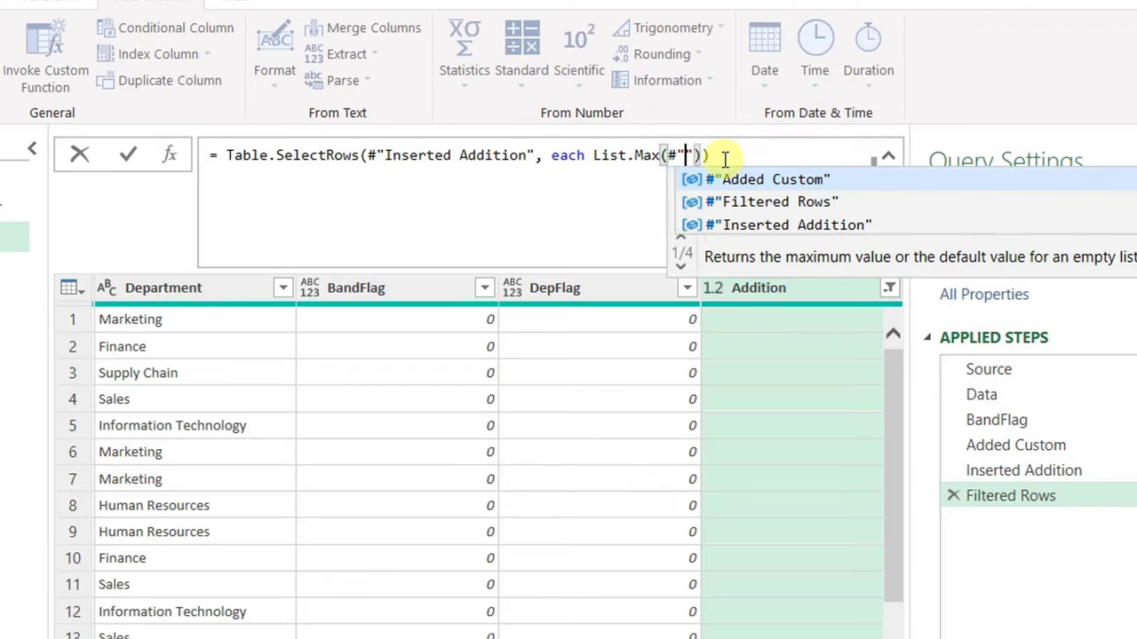
type("\"")
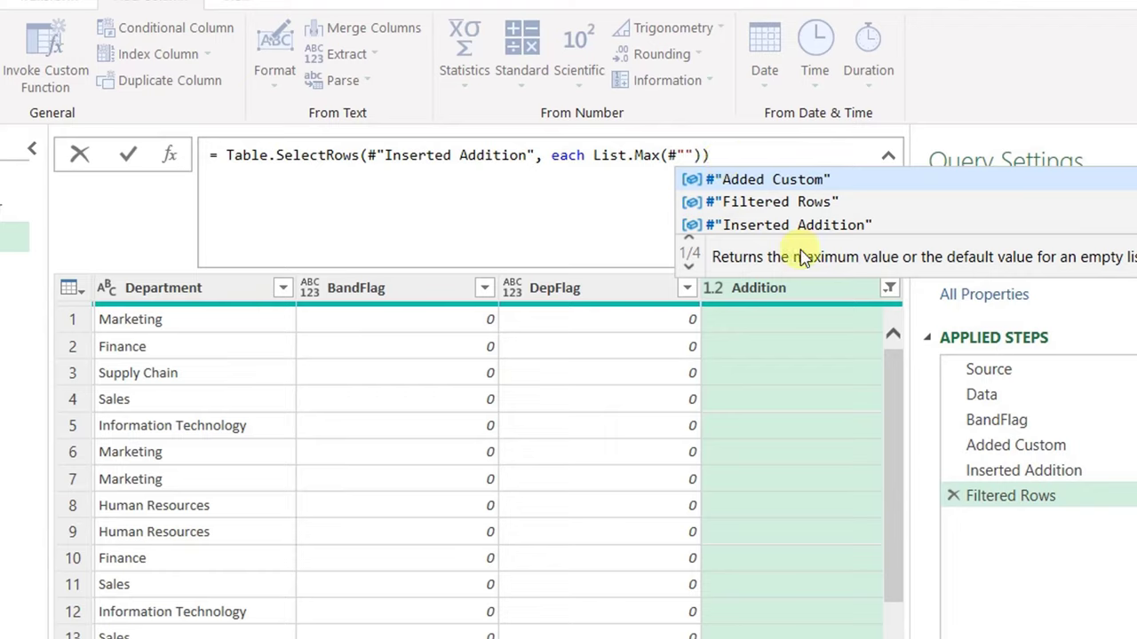
left_click(733, 224)
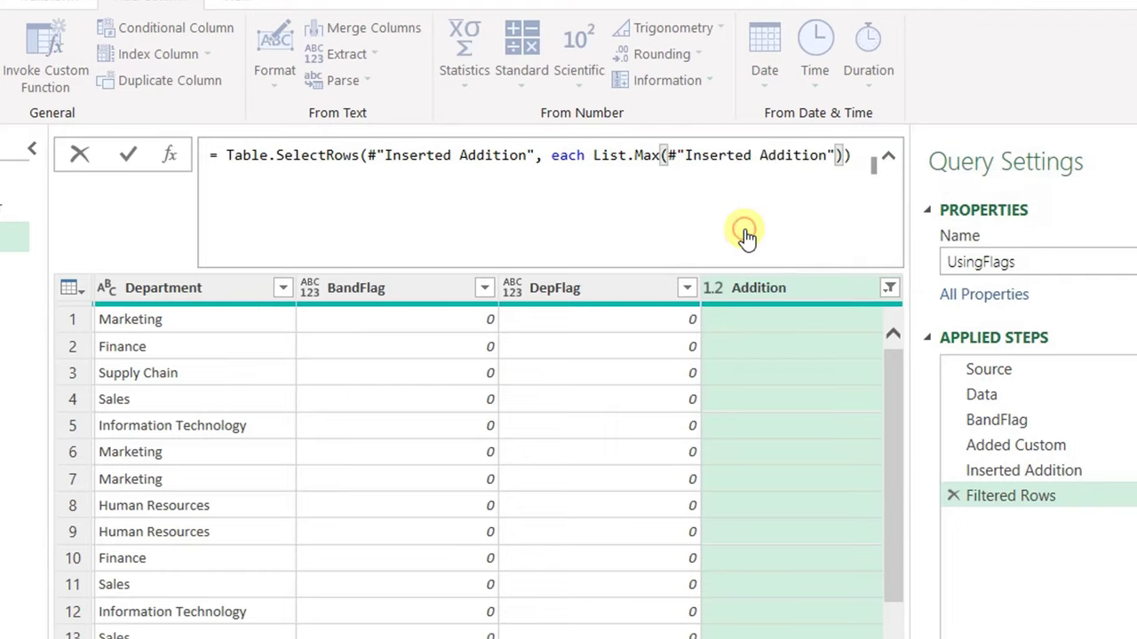
type("[")
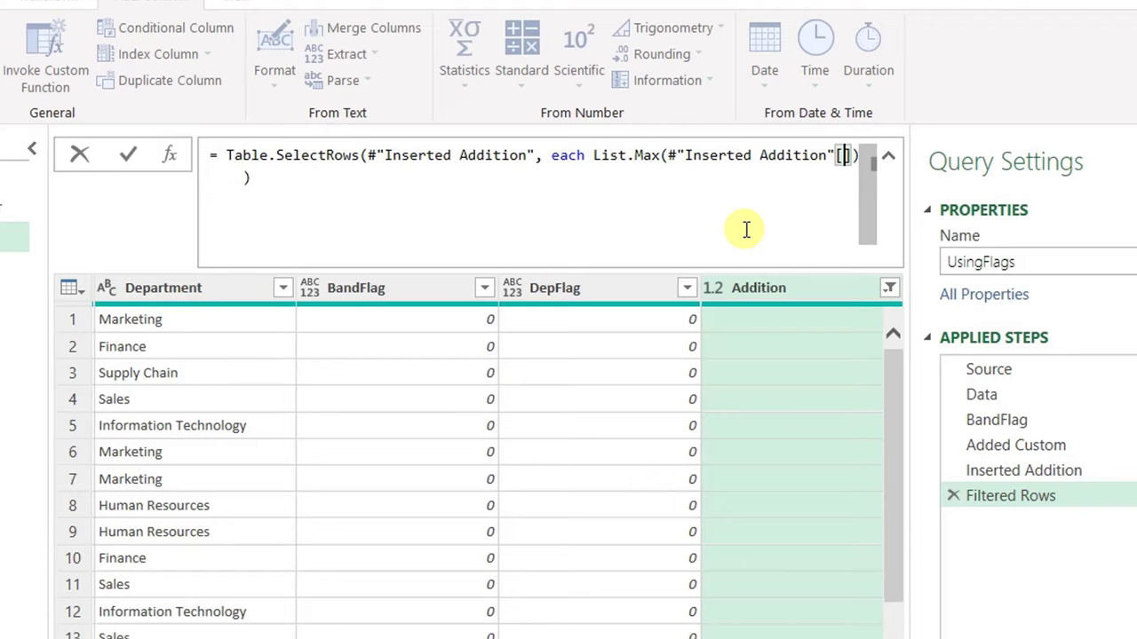
type("Addition]) = ")
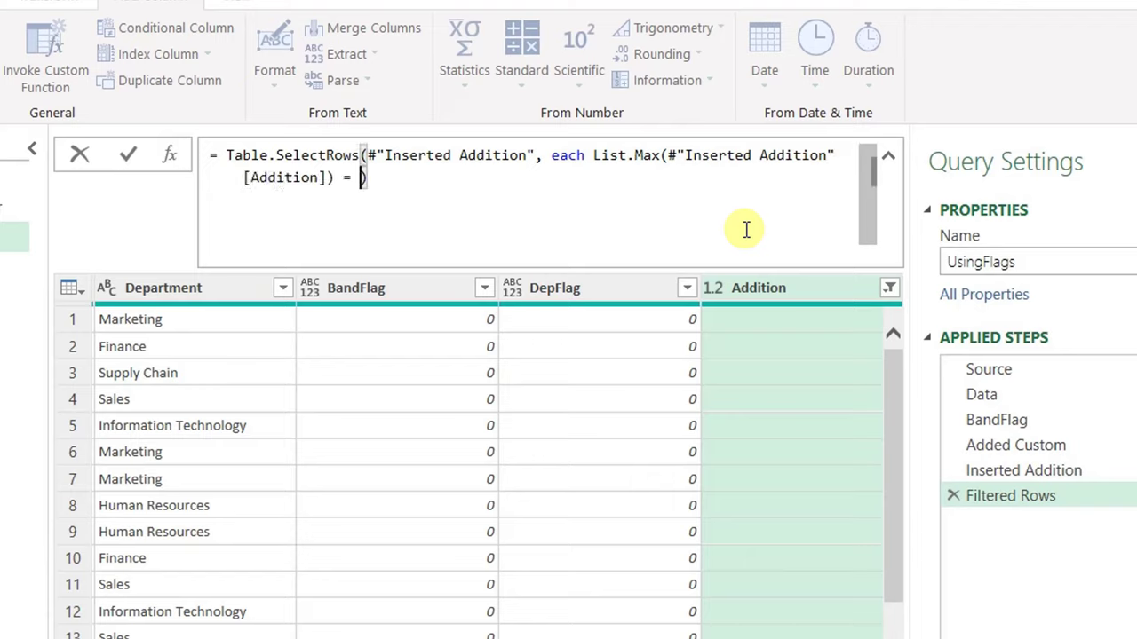
type("[")
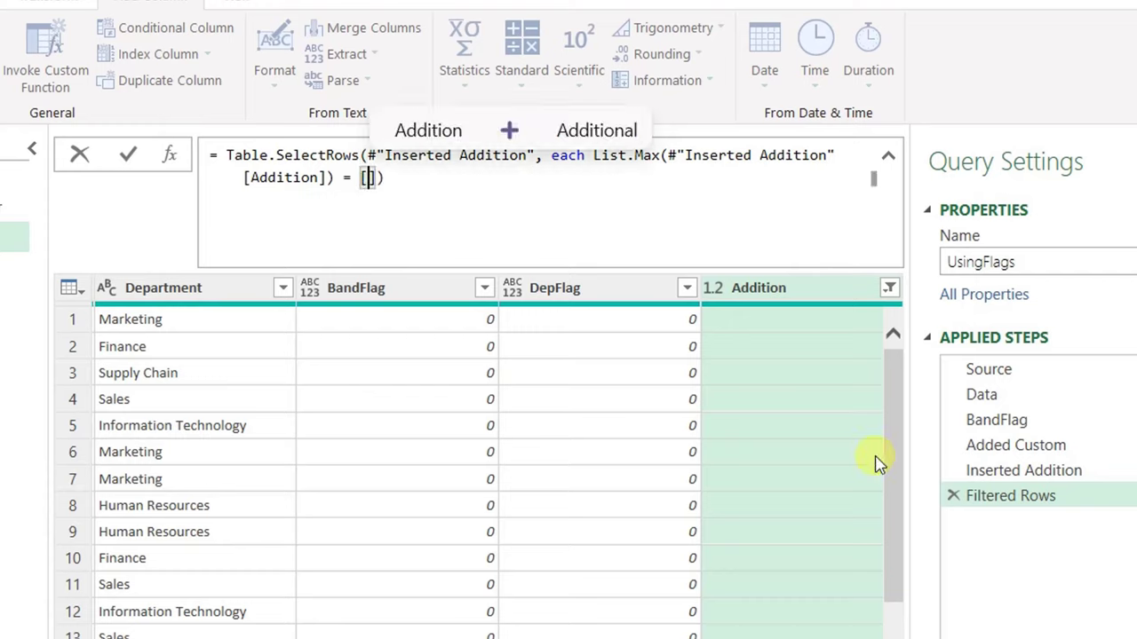
type("Addti")
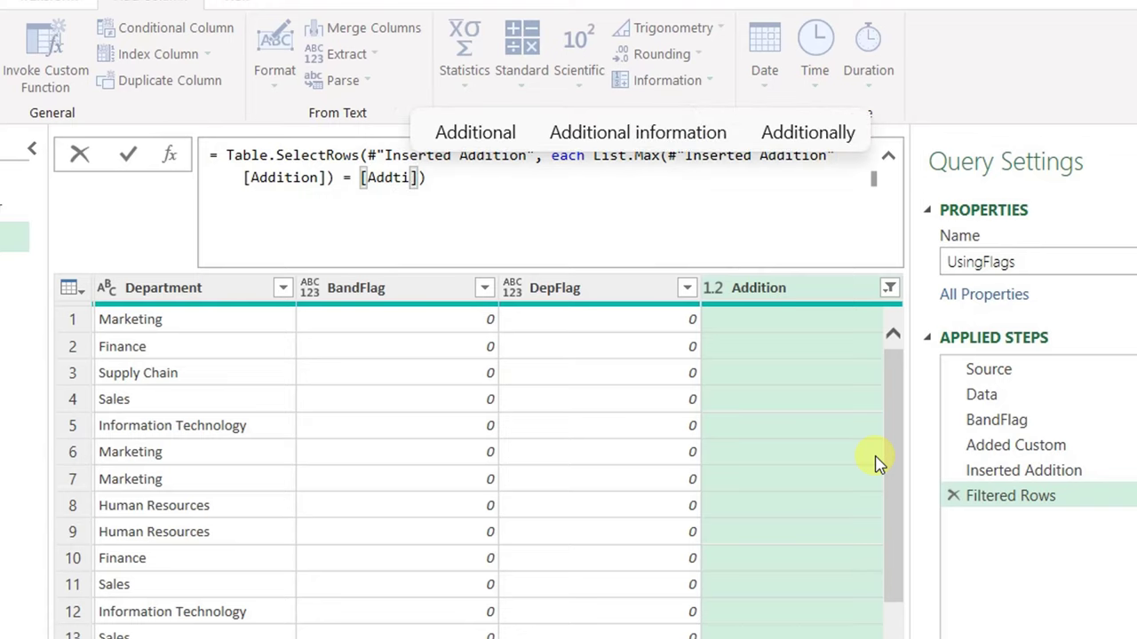
key("BackSpace")
key("BackSpace")
type("ition")
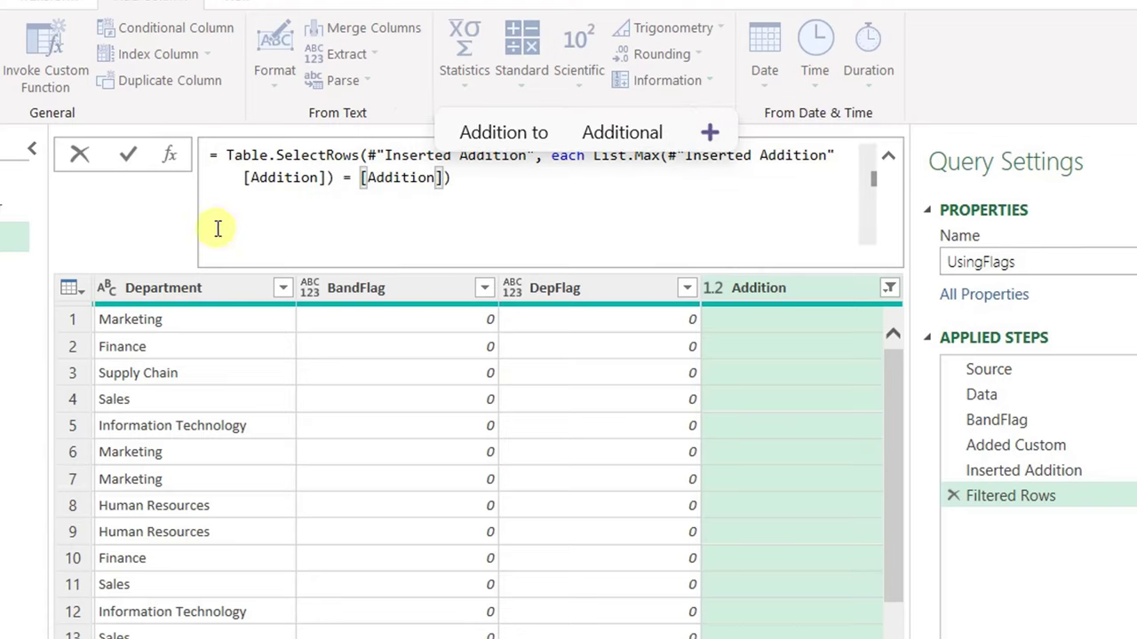
left_click(129, 158)
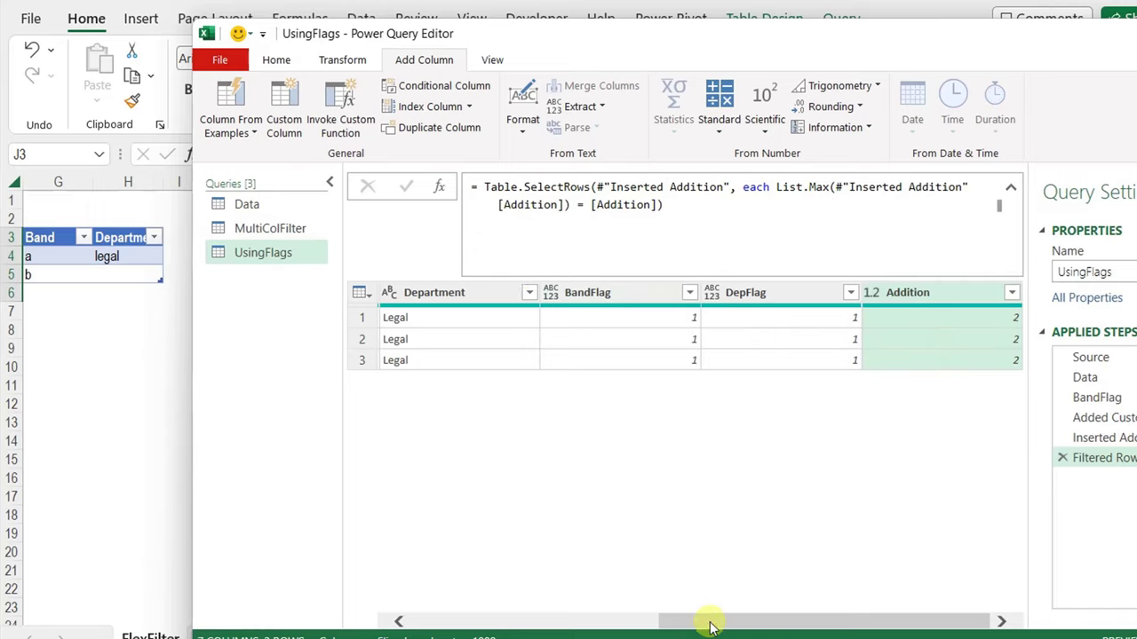
Remove the BandFlag, DepFlag and Addition columns from the UsingFlags query
left_click_drag(711, 627, 535, 619)
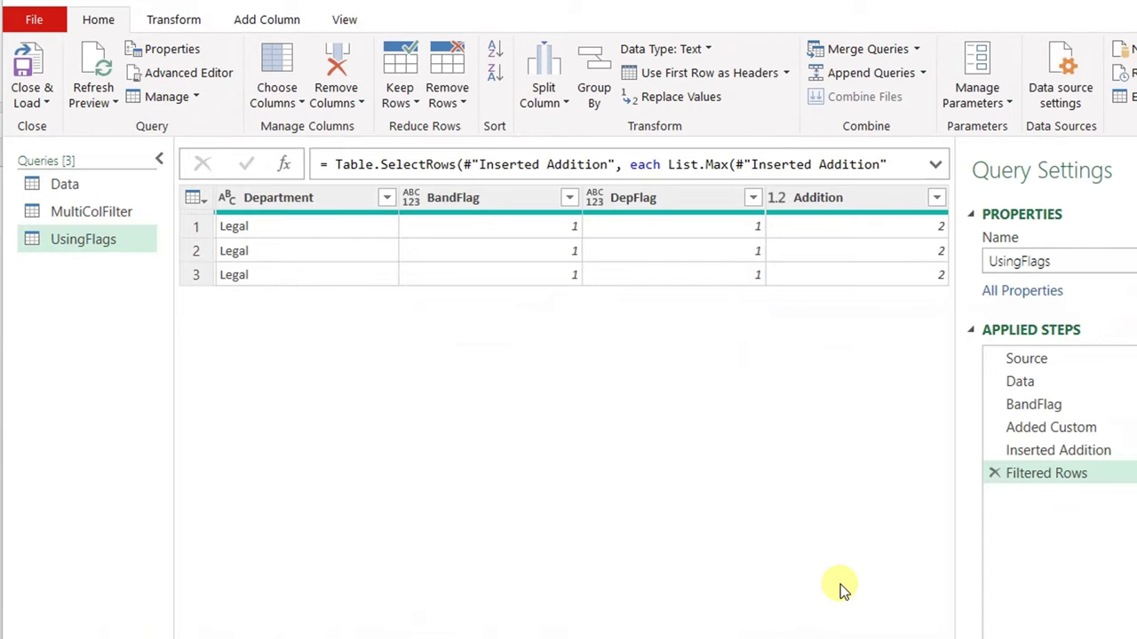
left_click(446, 203)
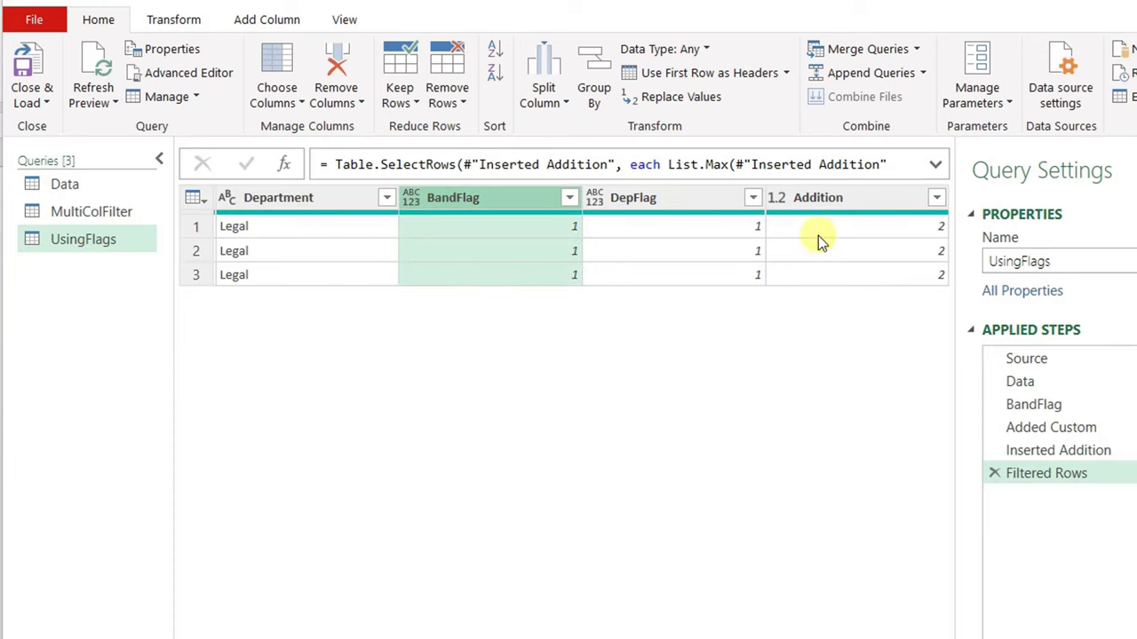
left_click(843, 199, "shift")
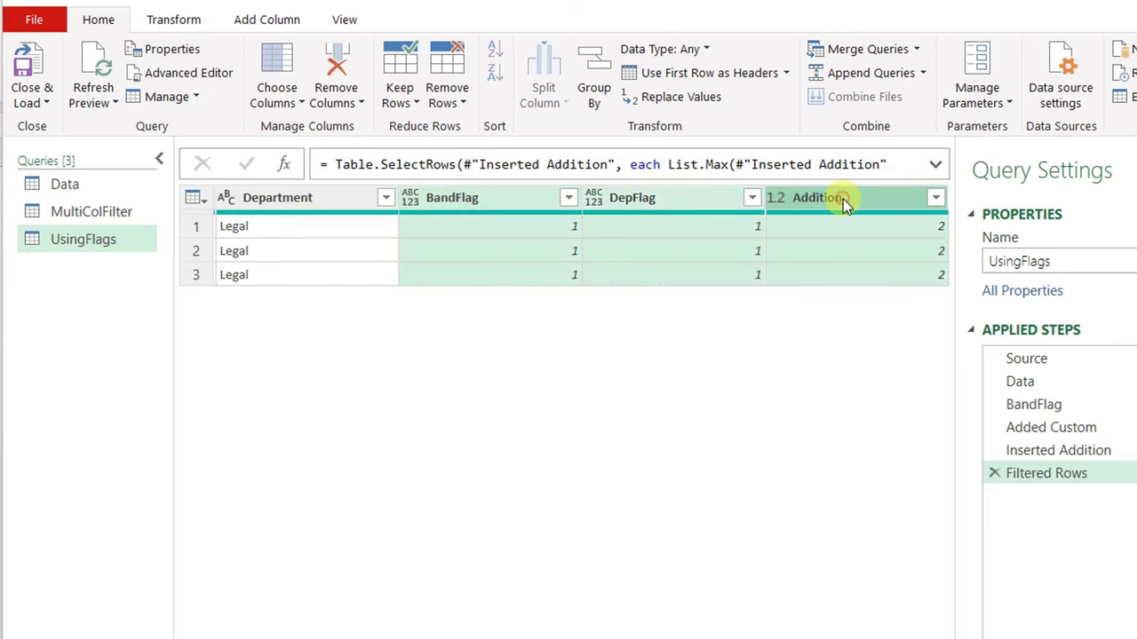
right_click(843, 199)
left_click(883, 240)
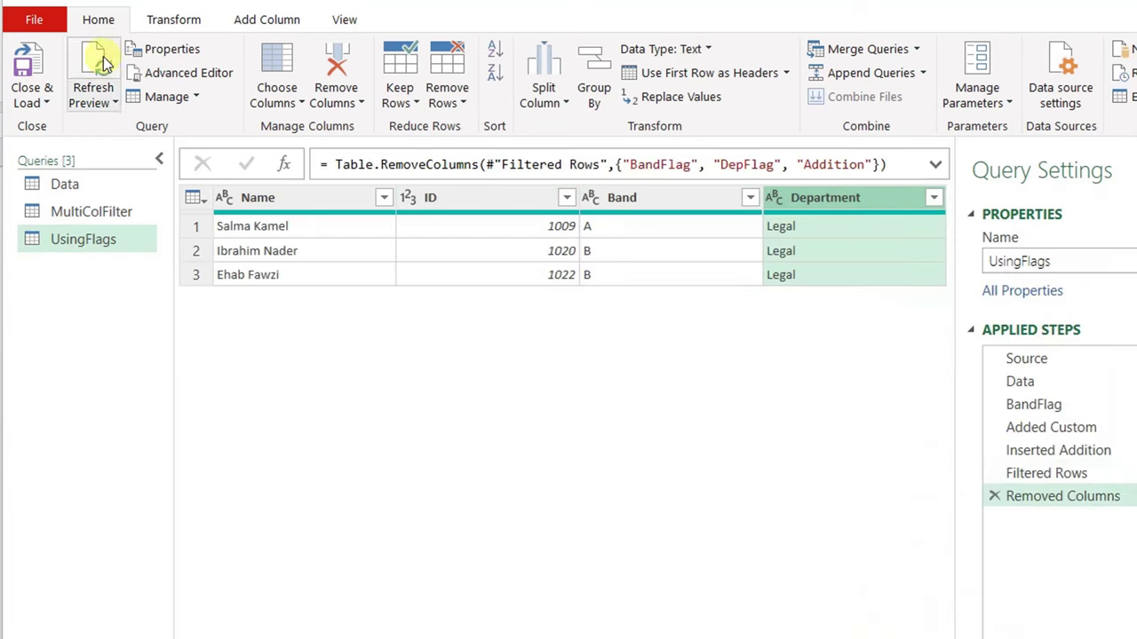
Close the query editor and load the UsingFlags query as a table in the existing worksheet at $O$3
left_click(35, 78)
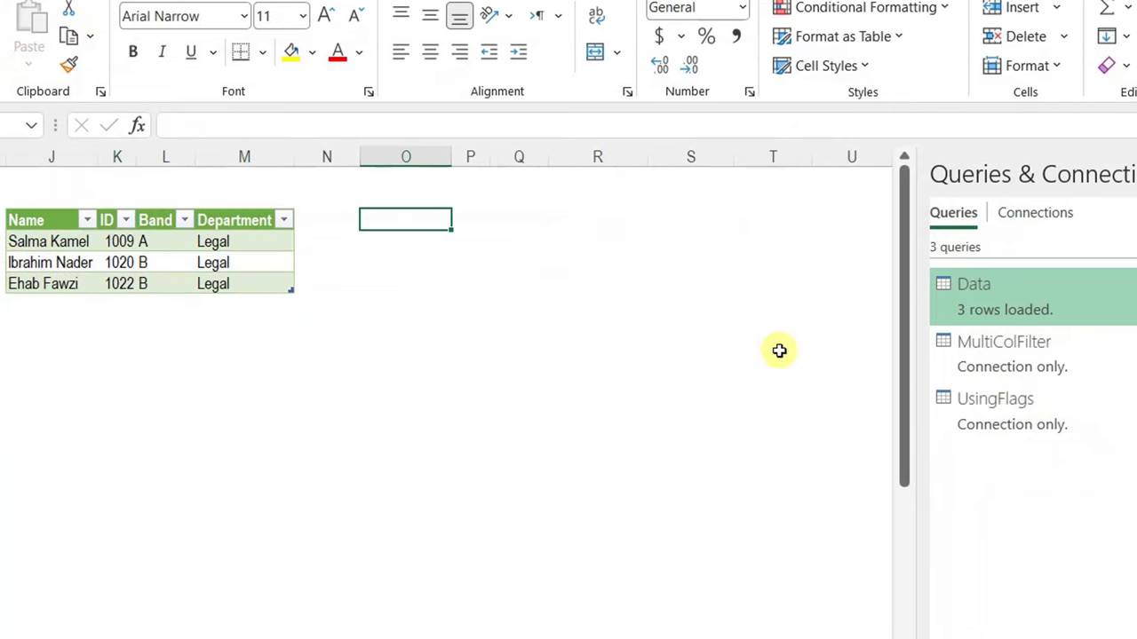
mouse_move(1010, 423)
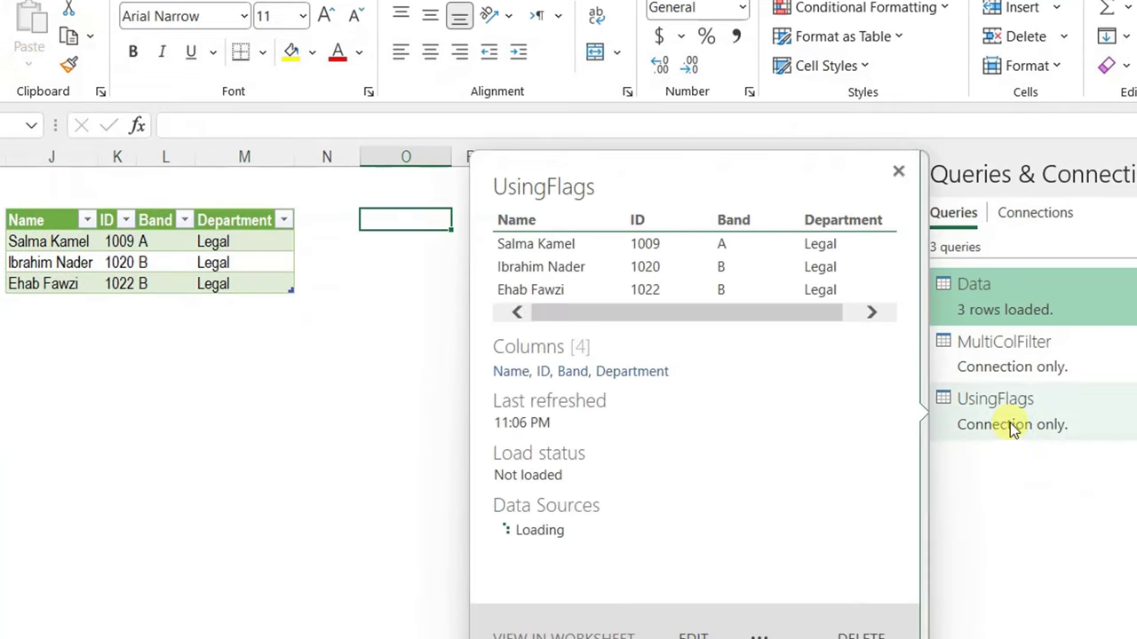
right_click(1009, 423)
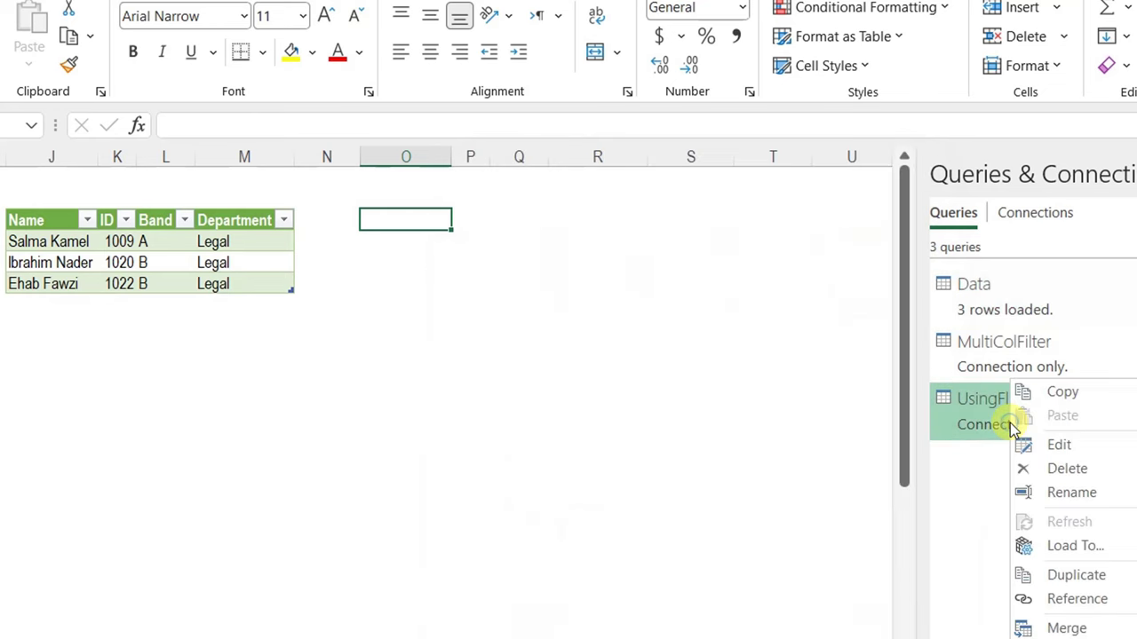
left_click(1053, 554)
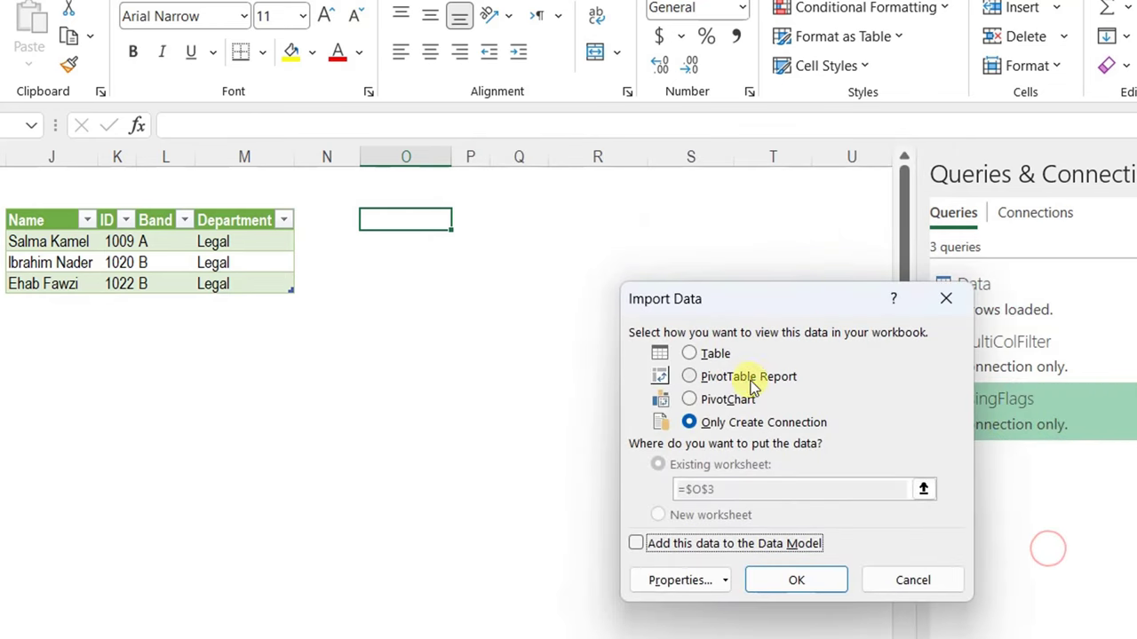
left_click(716, 353)
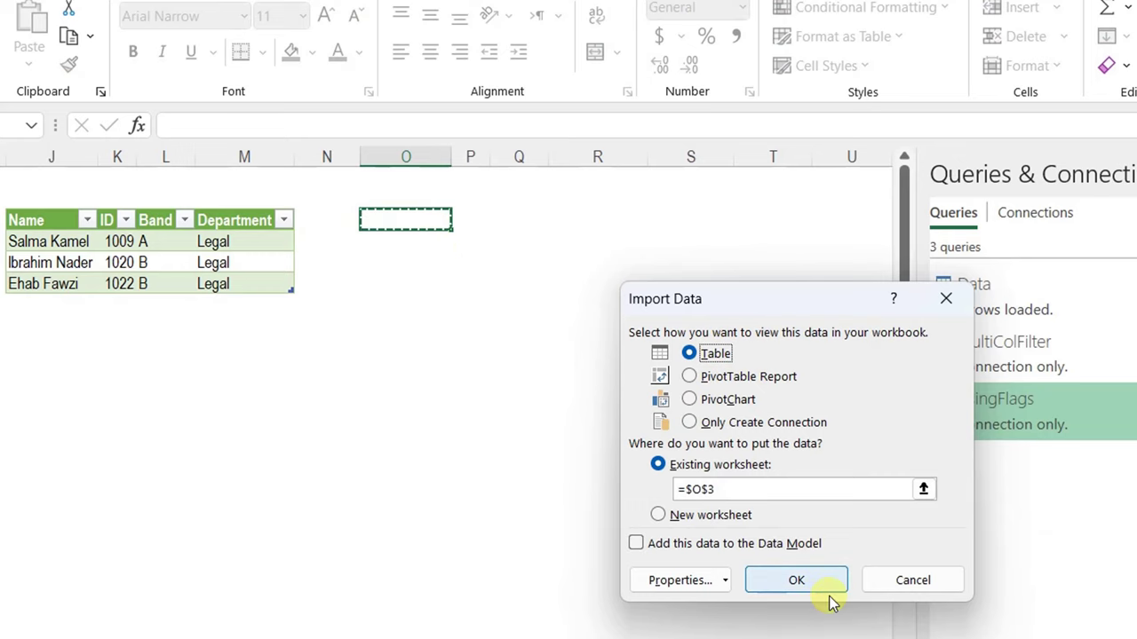
left_click(796, 582)
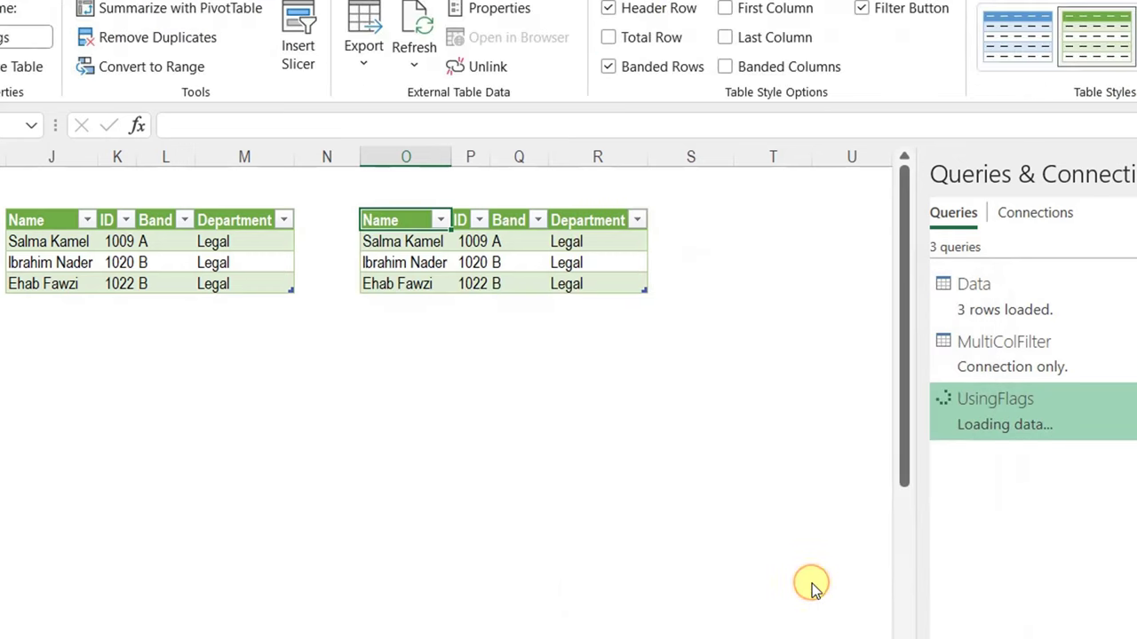
Clear the legal entry from the criteria table's Department column and refresh all queries
scroll(815, 589, "left", 4)
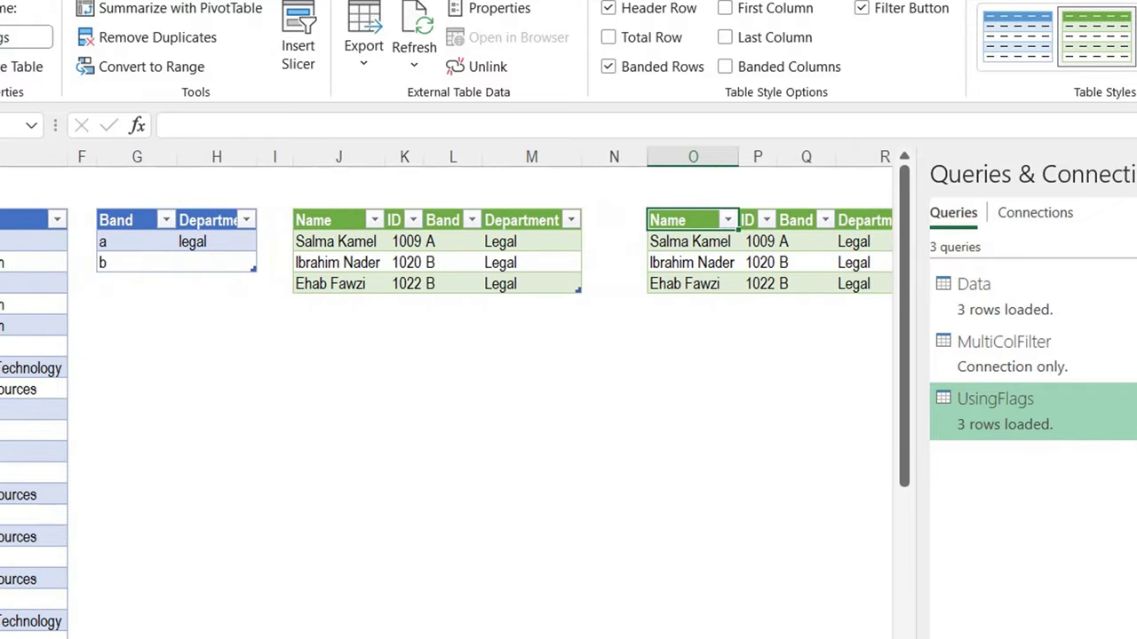
scroll(447, 392, "right", 1)
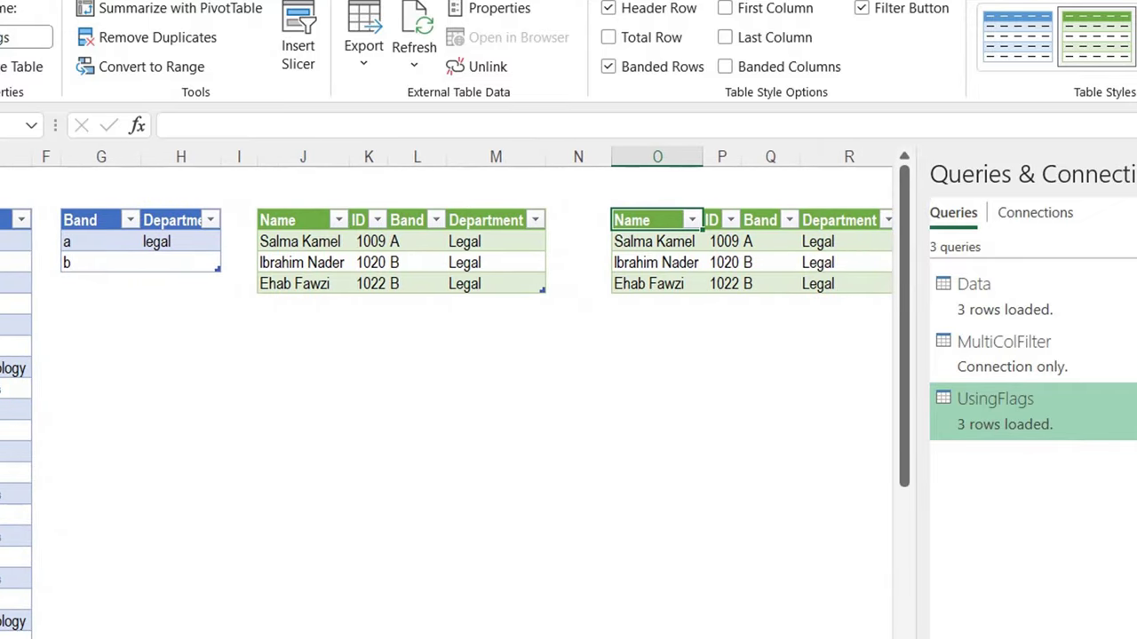
left_click(156, 270)
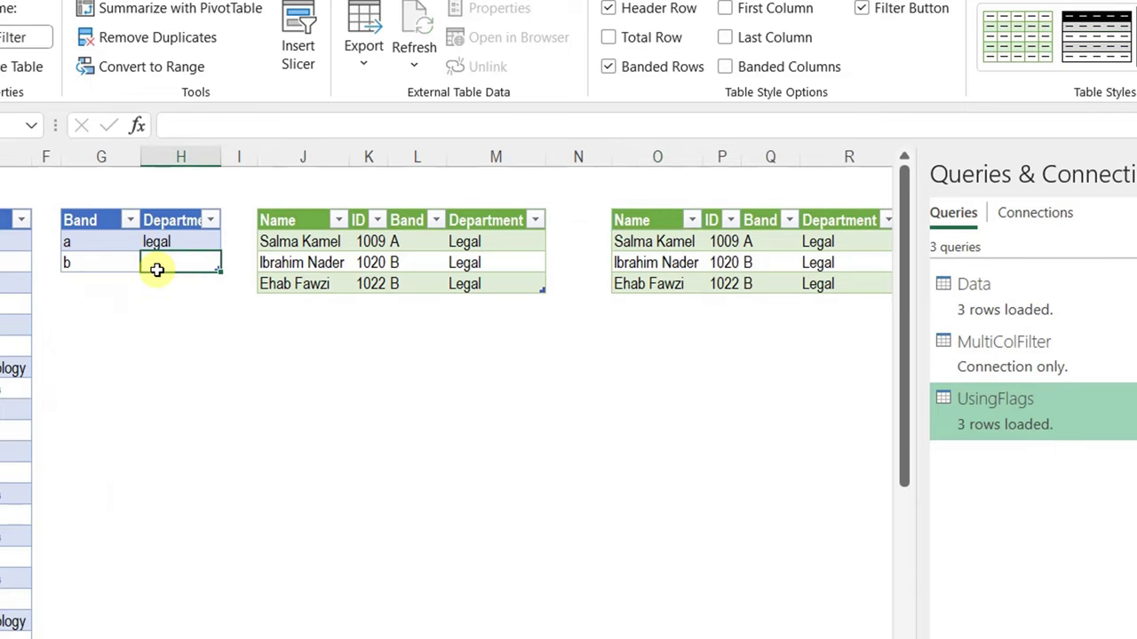
key("Up")
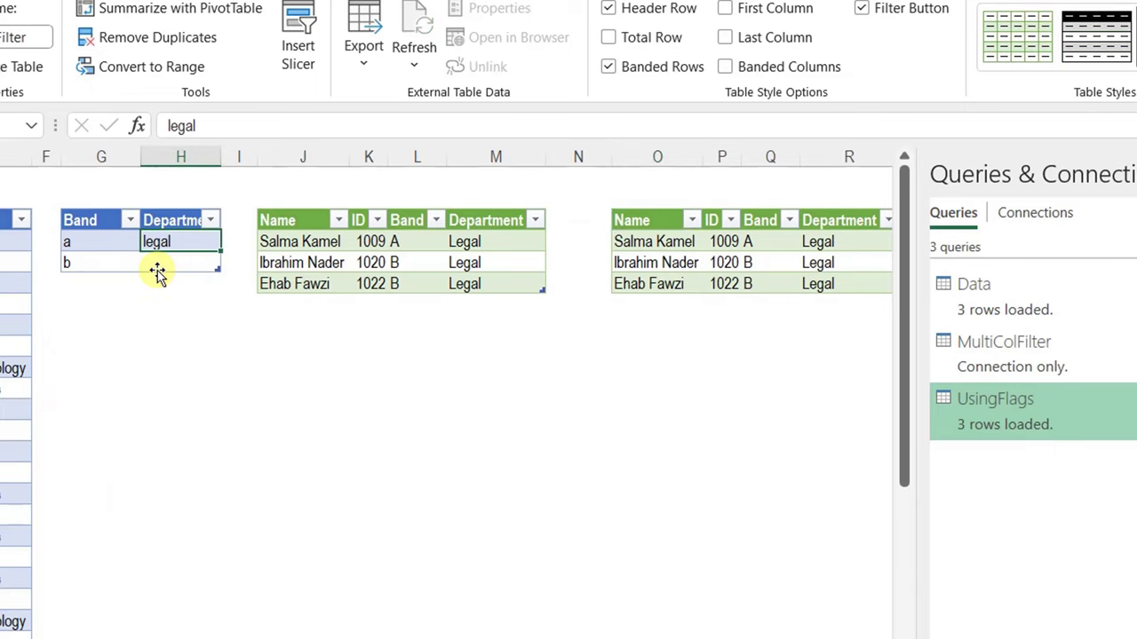
key("Delete")
left_click(267, 0)
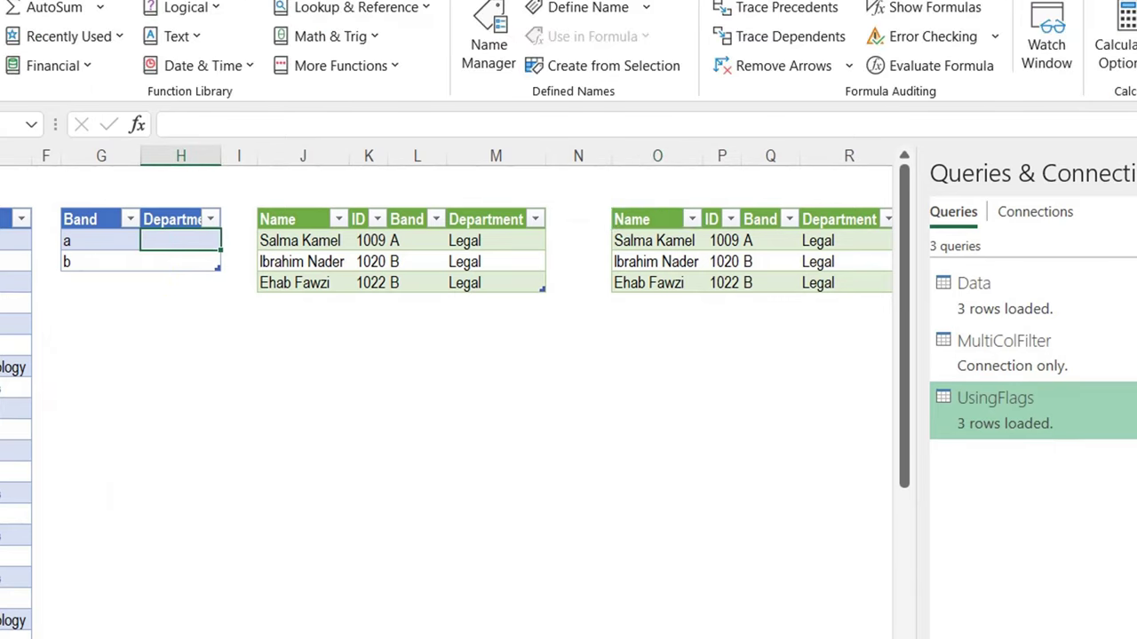
left_click(329, 0)
left_click(132, 27)
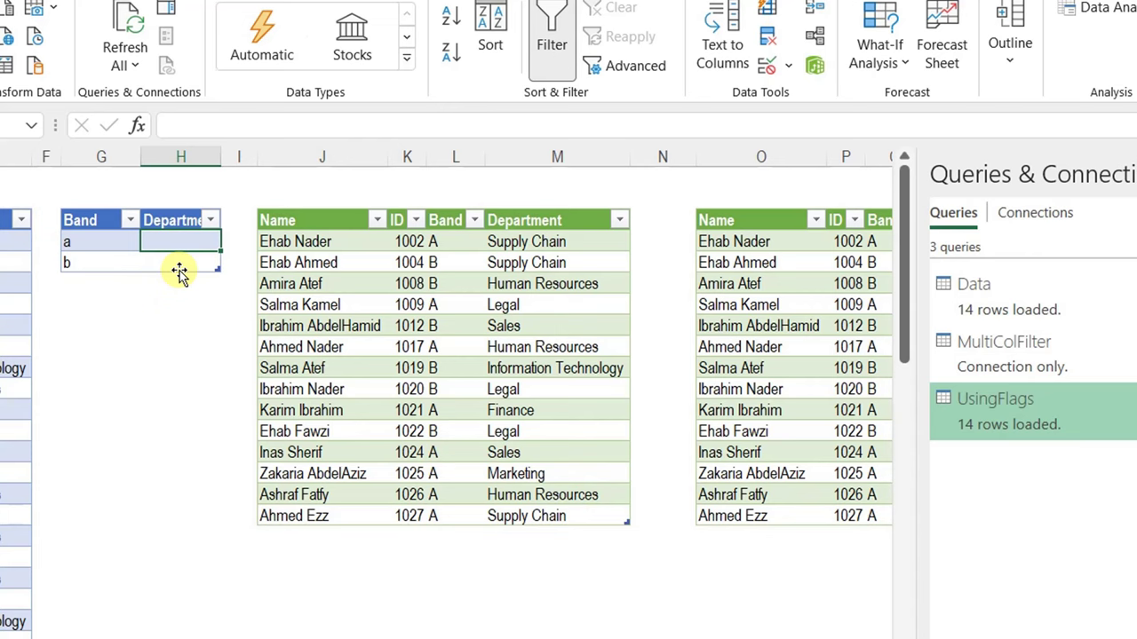
Enter legal as the first Department criterion, clear both Band criteria and refresh all queries
type("leagl")
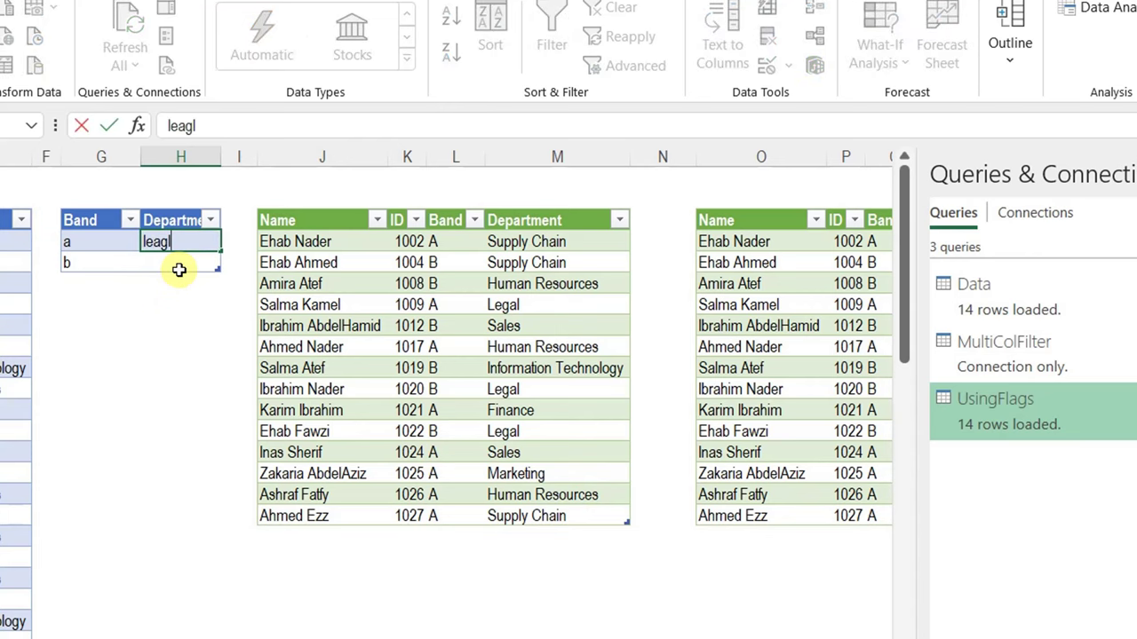
key("BackSpace")
key("BackSpace")
key("BackSpace")
type("gal")
key("Return")
left_click_drag(89, 241, 89, 259)
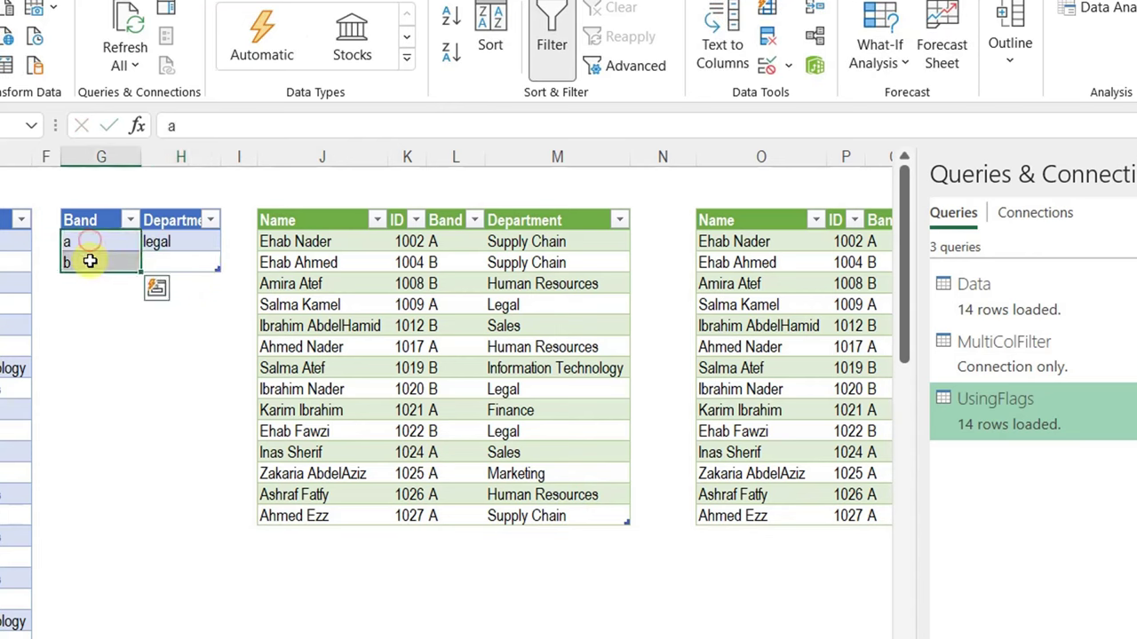
key("Delete")
left_click(125, 27)
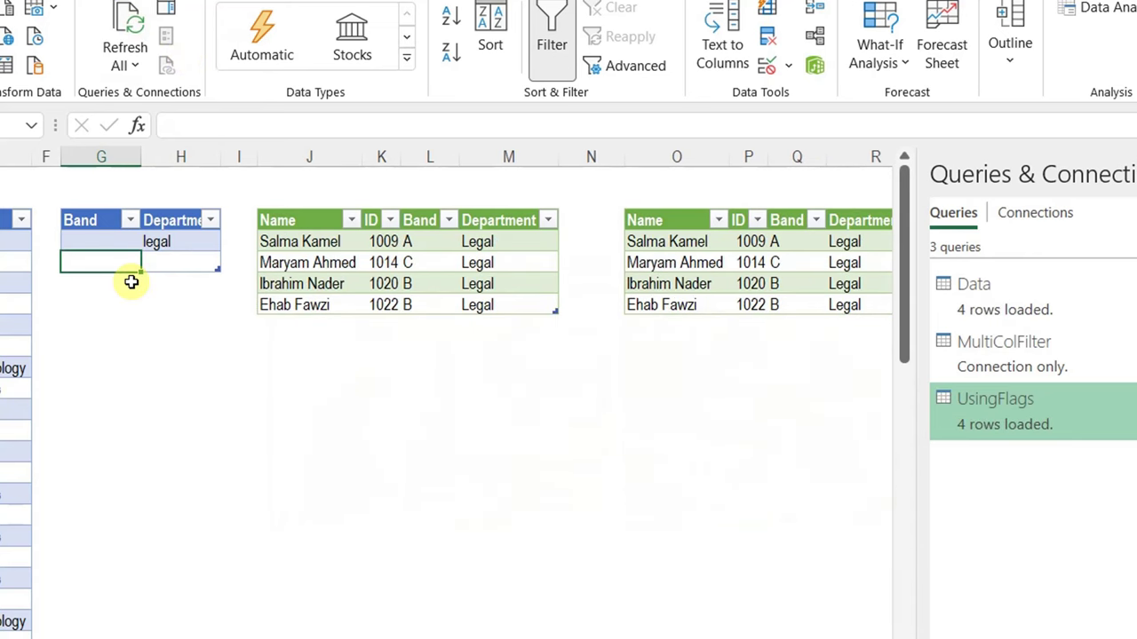
Enter b in the second Band row of the criteria table and refresh all queries
type("b")
key("Return")
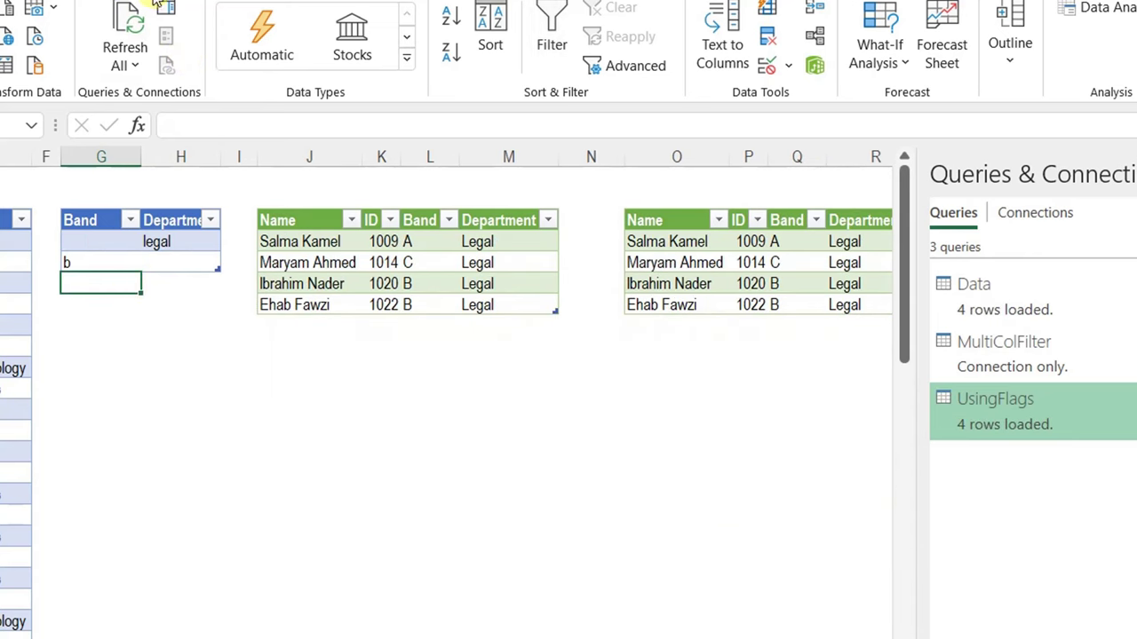
left_click(133, 24)
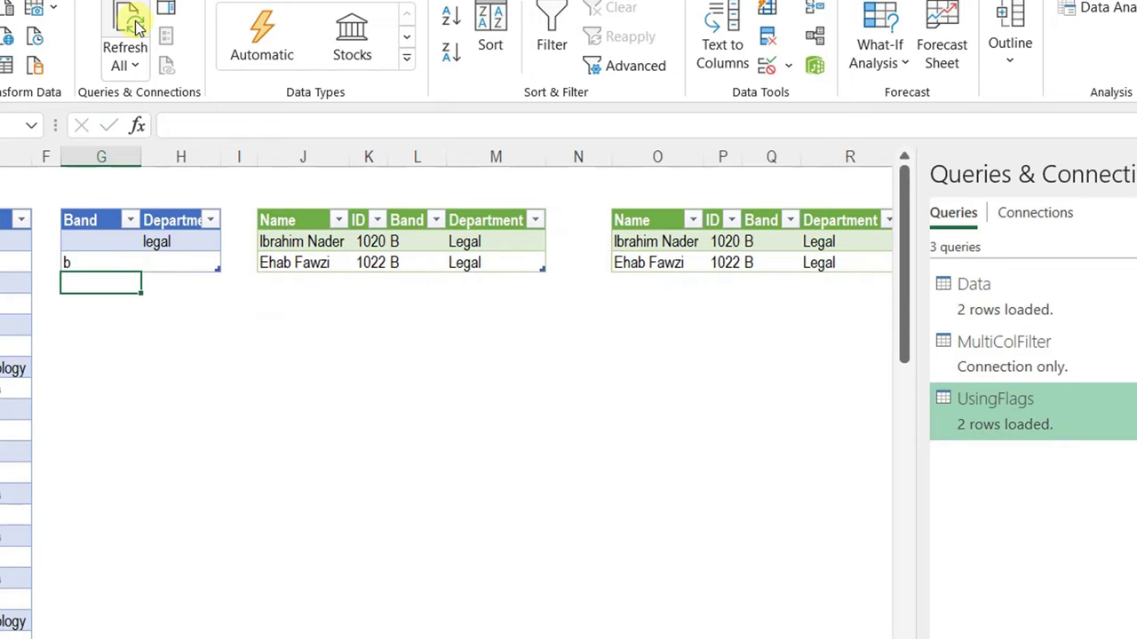